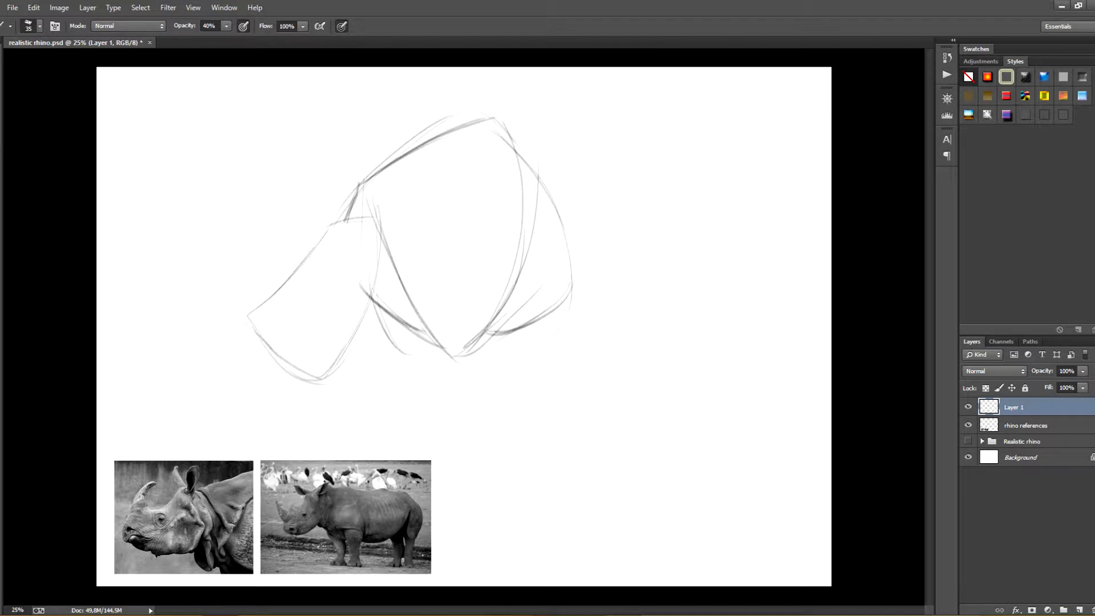
Rough in the near front leg with a rounded upper leg and two short lower-leg lines beneath the chest.
left_click_drag(385, 195, 423, 328)
mouse_move(419, 260)
left_mouse_down()
mouse_move(412, 362)
mouse_move(435, 333)
mouse_move(419, 357)
left_mouse_up()
key("ctrl+alt+z")
key("ctrl+alt+z")
key("ctrl+alt+z")
left_click_drag(414, 354, 416, 391)
left_click_drag(409, 349, 412, 394)
left_click_drag(458, 211, 455, 245)
Rough in the hind leg with a rounded thigh and a straight lower-leg line below the rump.
left_click_drag(508, 302, 543, 358)
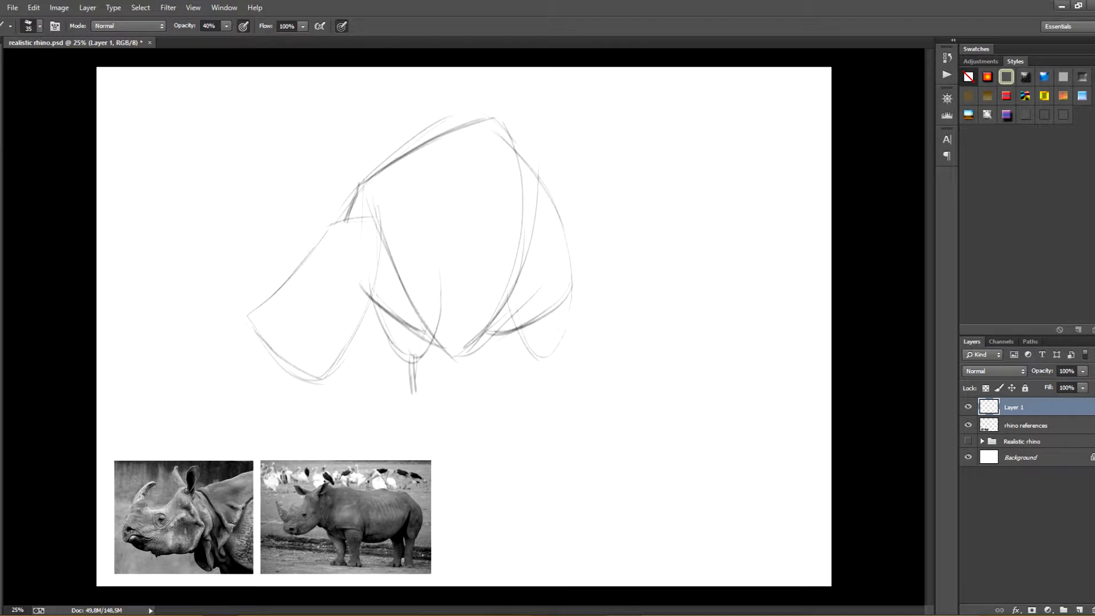
left_click_drag(575, 268, 546, 351)
left_click_drag(545, 351, 545, 394)
Sketch the far front leg beside the near one, with a curved upper contour and a straight lower line.
left_click_drag(364, 316, 398, 363)
left_click_drag(363, 312, 401, 363)
key("ctrl+alt+z")
key("ctrl+alt+z")
left_click_drag(363, 311, 392, 339)
left_click_drag(390, 343, 397, 397)
Add the hind leg's front contour and sketch a long tail hanging from the rump.
left_click_drag(504, 331, 536, 381)
left_click_drag(533, 168, 594, 342)
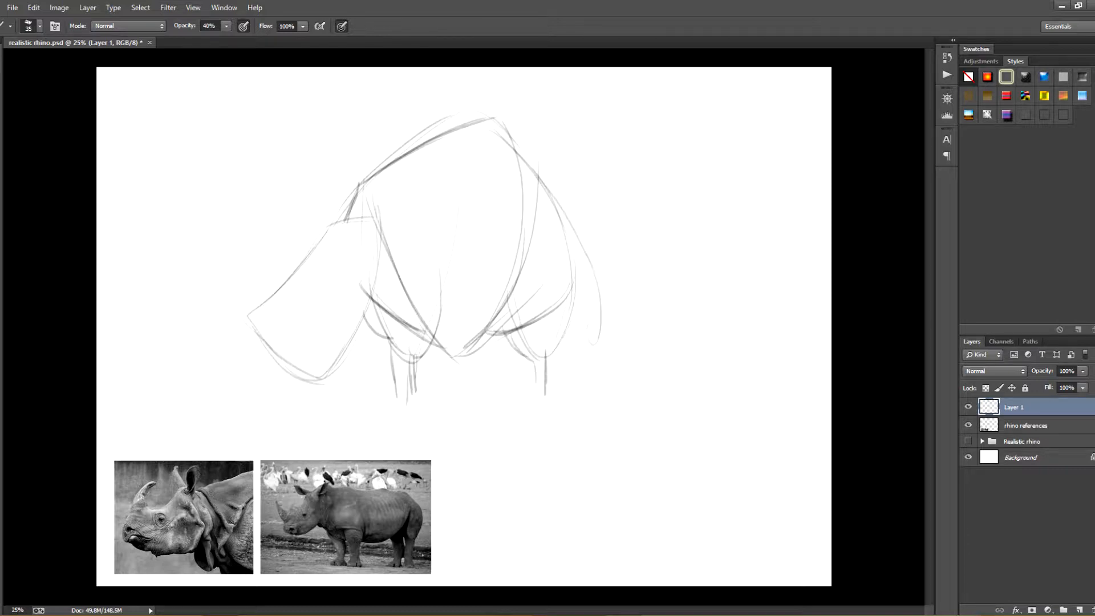
Sketch the rhino's large curved horn and both ears on top of the head.
mouse_move(248, 131)
left_mouse_down()
mouse_move(249, 316)
mouse_move(296, 264)
mouse_move(311, 220)
mouse_move(354, 224)
left_mouse_up()
mouse_move(313, 210)
left_mouse_down()
mouse_move(310, 264)
mouse_move(251, 311)
mouse_move(308, 372)
mouse_move(363, 229)
mouse_move(330, 176)
left_mouse_up()
mouse_move(337, 166)
left_mouse_down()
mouse_move(365, 225)
mouse_move(303, 180)
left_mouse_up()
Sketch the muzzle, mouth and lower jaw, carrying the jawline back to the neck fold.
left_click_drag(249, 313, 298, 381)
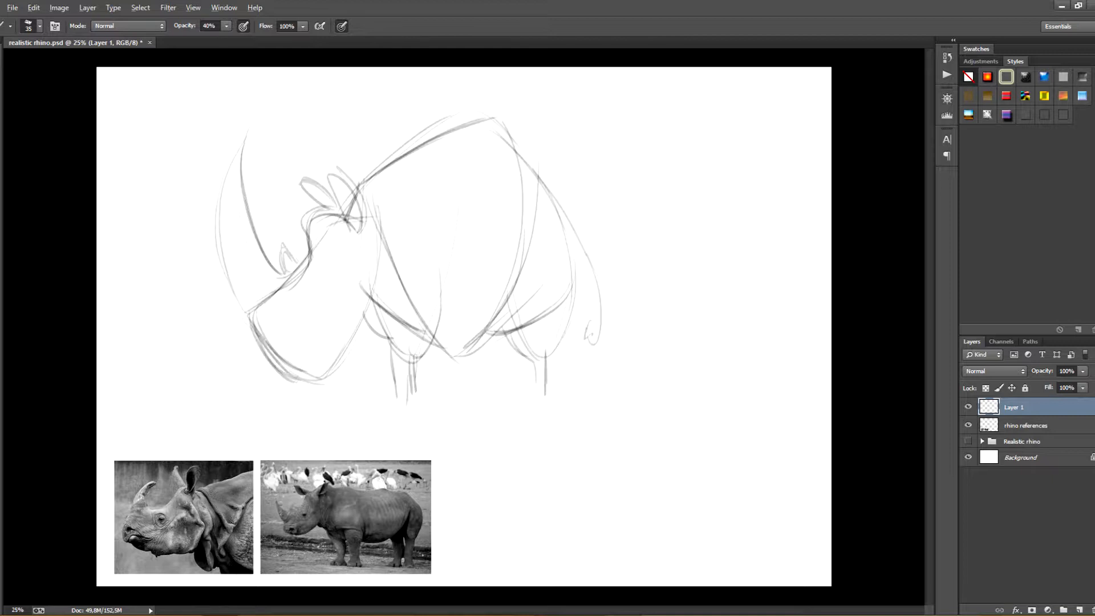
left_click_drag(249, 315, 263, 343)
left_click_drag(257, 342, 287, 381)
mouse_move(259, 350)
left_mouse_down()
mouse_move(293, 381)
mouse_move(315, 348)
left_mouse_up()
mouse_move(292, 376)
left_mouse_down()
mouse_move(358, 302)
mouse_move(361, 330)
left_mouse_up()
key("ctrl+z")
left_click_drag(345, 335, 362, 326)
key("ctrl+z")
mouse_move(299, 383)
left_mouse_down()
mouse_move(342, 347)
mouse_move(372, 283)
mouse_move(392, 325)
left_mouse_up()
left_click_drag(379, 285, 391, 326)
Sketch the nostril and the angry, slanted eye on the rhino's head.
left_click_drag(270, 348, 292, 371)
left_click_drag(291, 331, 290, 364)
mouse_move(288, 296)
left_mouse_down()
mouse_move(315, 312)
mouse_move(355, 279)
mouse_move(313, 320)
mouse_move(354, 279)
left_mouse_up()
key("z")
key("b")
key("e")
key("b")
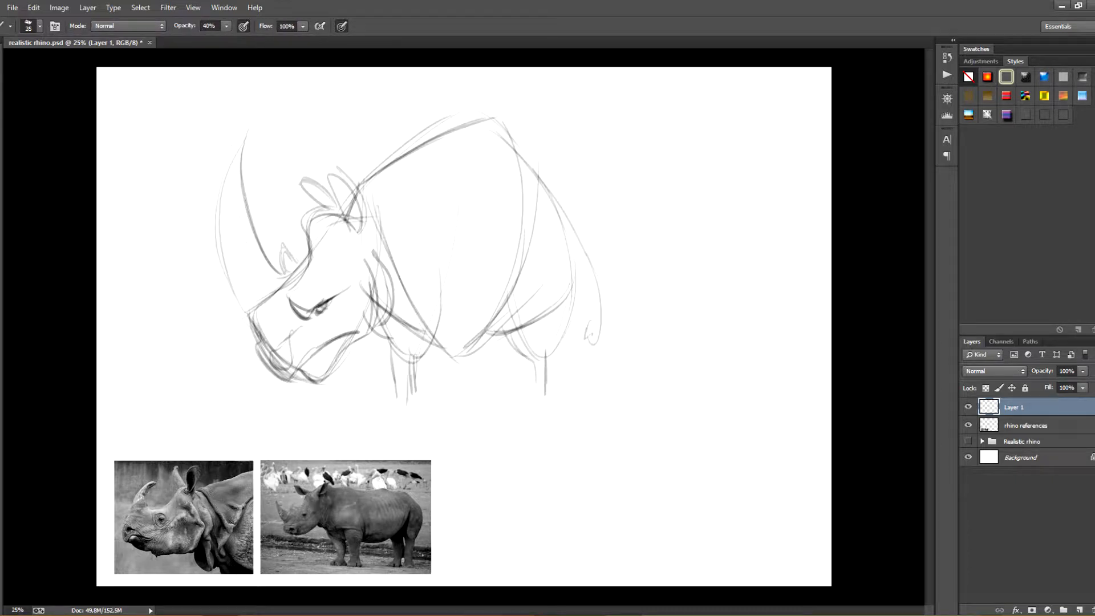
Darken the forehead and eye, and reinforce the large horn's front edge and base.
left_click_drag(307, 254, 336, 220)
left_click_drag(315, 316, 339, 299)
mouse_move(319, 310)
left_mouse_down()
mouse_move(338, 297)
mouse_move(310, 360)
left_mouse_up()
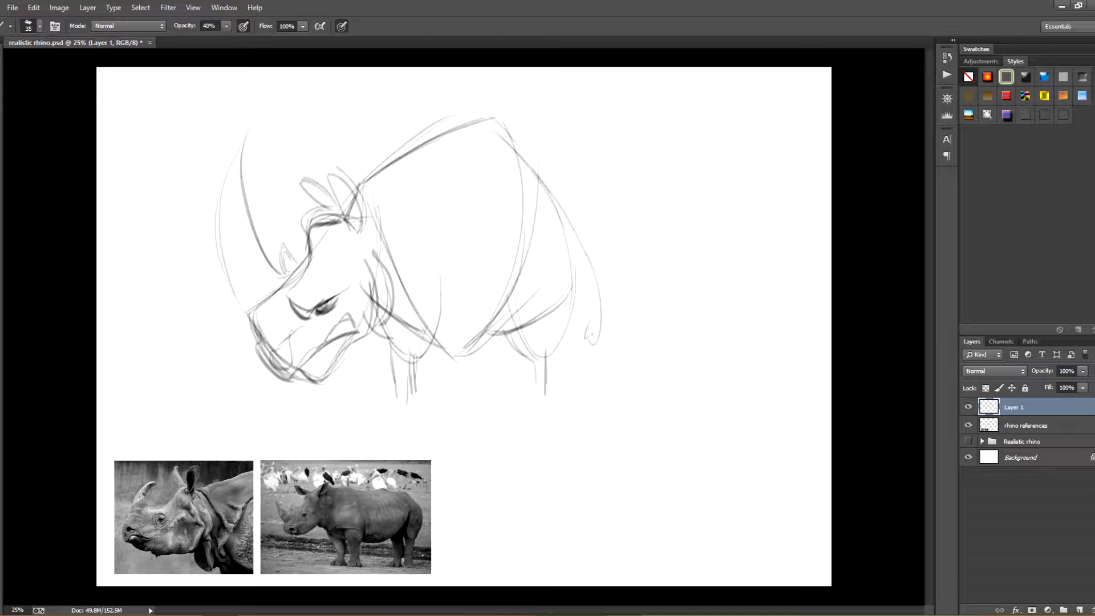
key("ctrl+z")
left_click_drag(265, 246, 249, 296)
mouse_move(250, 292)
left_mouse_down()
mouse_move(250, 314)
mouse_move(226, 271)
mouse_move(224, 178)
left_mouse_up()
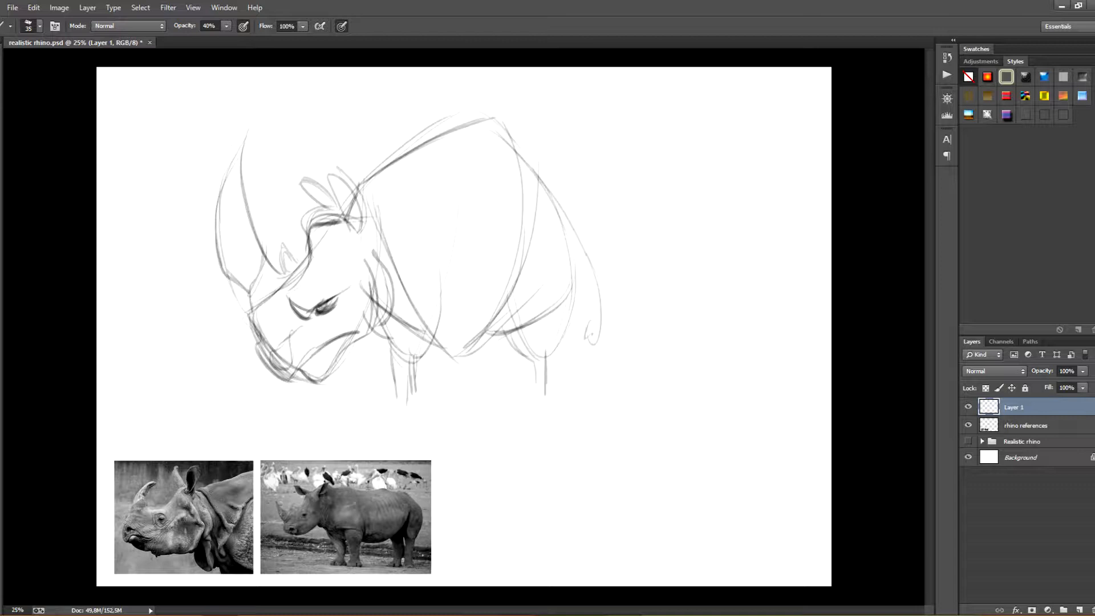
Define the front legs and feet, the base of the hind foot and the belly line.
left_click_drag(395, 365, 395, 387)
left_click_drag(389, 406, 423, 404)
left_click_drag(420, 387, 423, 403)
left_click_drag(525, 403, 553, 401)
left_click_drag(388, 383, 393, 405)
left_click_drag(391, 340, 382, 390)
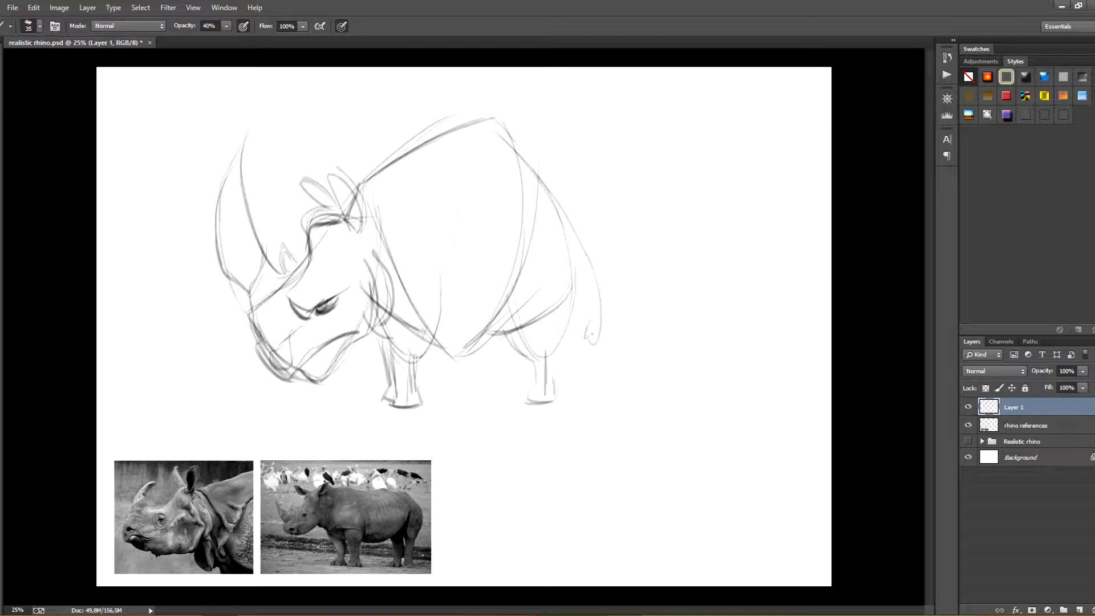
left_click_drag(432, 336, 510, 314)
Lower the sketch layer's opacity to 49% and rename the layer "sketch 1".
left_click_drag(1041, 372, 1013, 371)
double_click(1014, 407)
type("sketch 1")
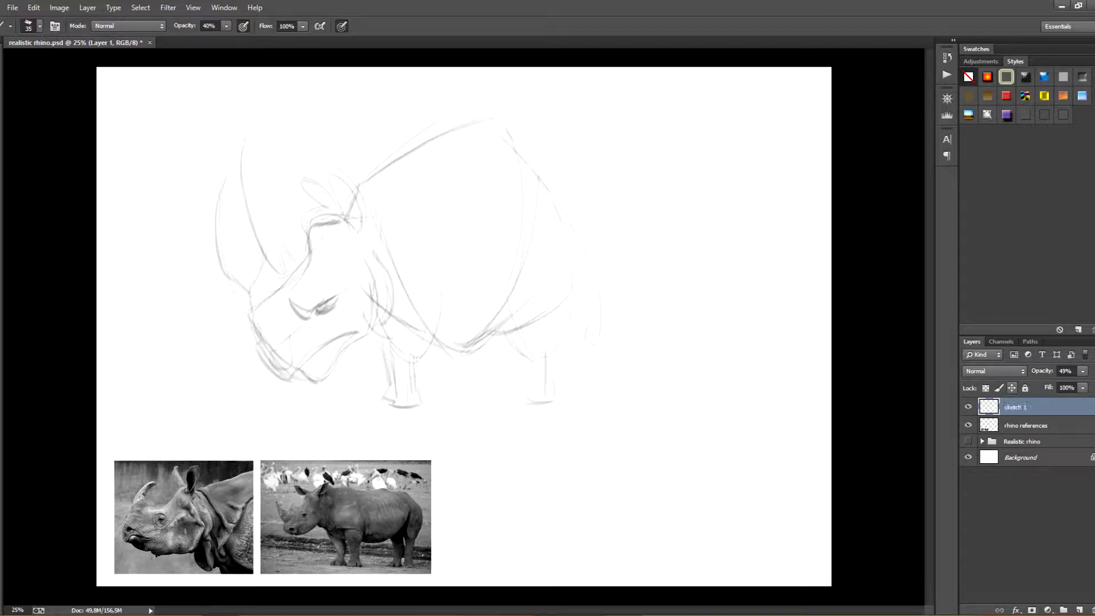
key("Return")
Add a new layer above the faded sketch and shift the sketch 1 drawing slightly right and down on the canvas.
key("ctrl+shift+alt+n")
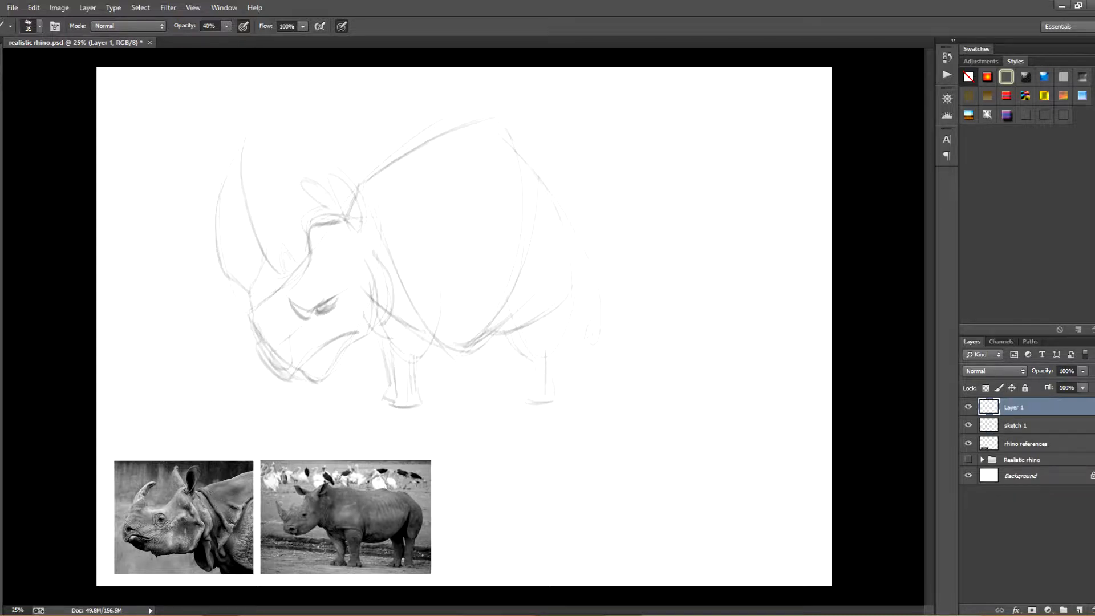
left_click(1015, 425)
key("v")
mouse_move(420, 270)
left_mouse_down()
mouse_move(488, 273)
mouse_move(468, 279)
left_mouse_up()
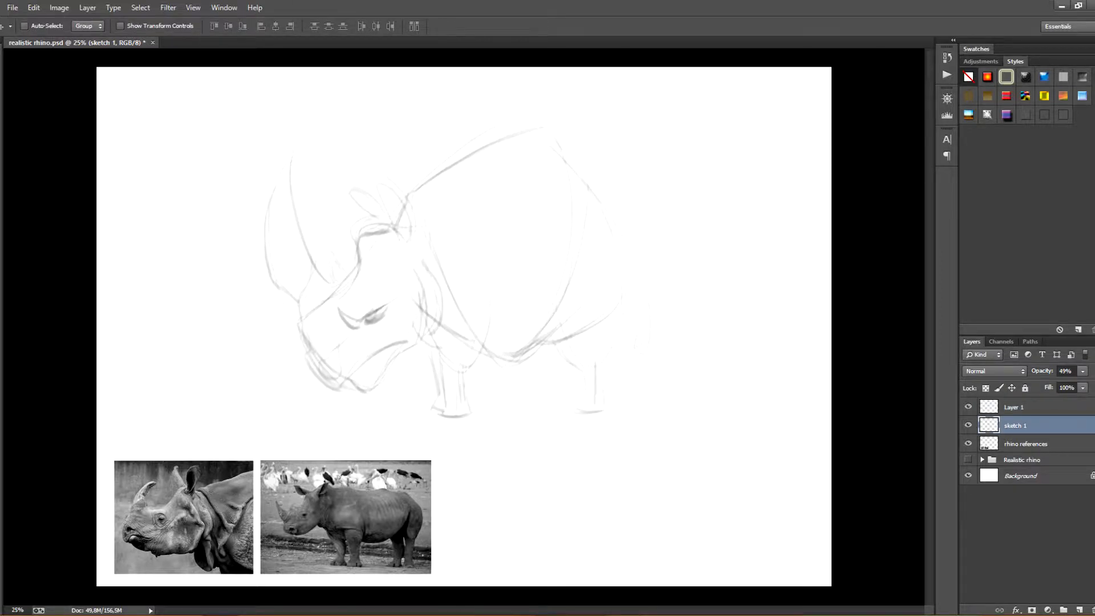
left_click(1014, 407)
key("b")
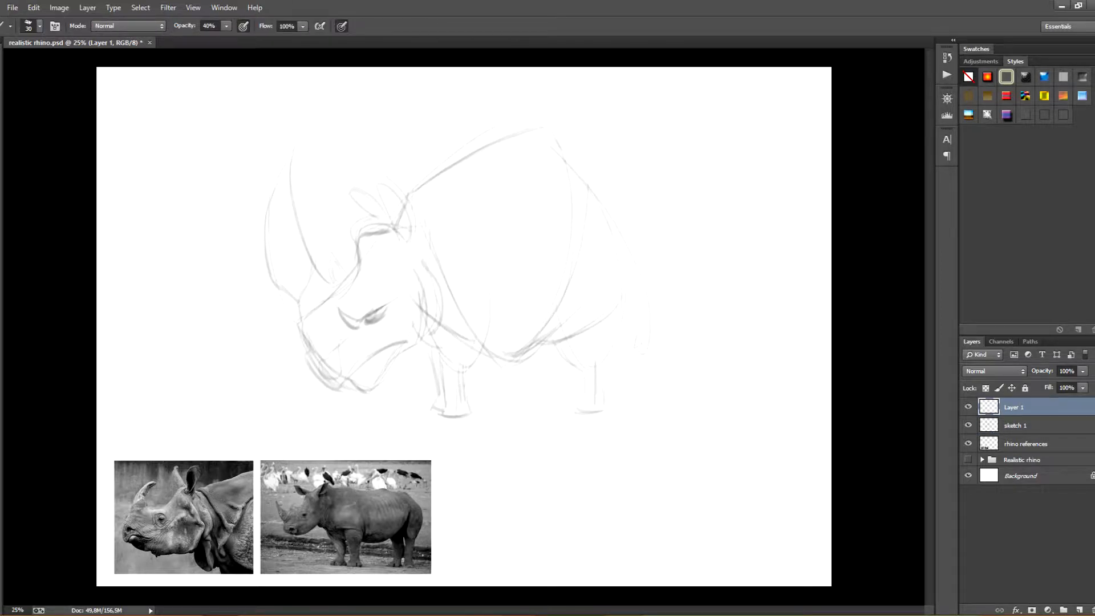
Scale the rhino references layer up to about 130% and make Layer 1 active again.
left_click(1025, 443)
key("ctrl+t")
left_click_drag(430, 303, 527, 220)
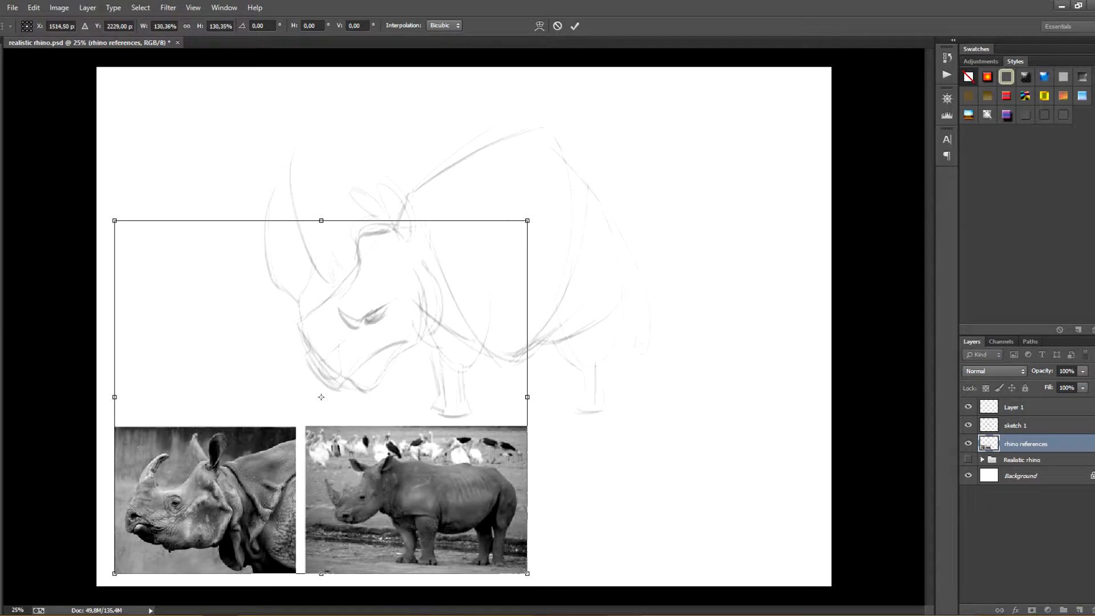
key("Return")
left_click(1013, 407)
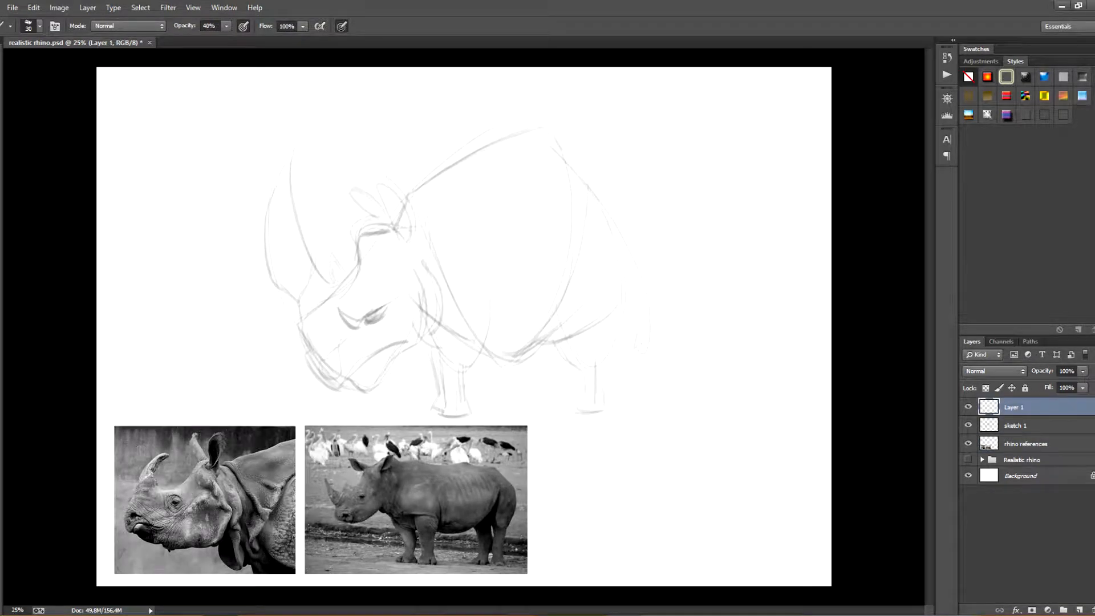
Trace the front of the snout and the upper lip with darker lines on Layer 1.
left_click_drag(303, 311, 310, 354)
key("ctrl+alt+z")
key("ctrl+alt+z")
left_click_drag(303, 311, 308, 348)
mouse_move(303, 312)
left_mouse_down()
mouse_move(303, 359)
mouse_move(339, 390)
left_mouse_up()
left_click_drag(303, 359, 341, 390)
Draw the nostril on the snout, erasing and redrawing its contour.
left_click_drag(340, 338, 337, 381)
left_click_drag(327, 359, 339, 379)
left_click_drag(330, 353, 324, 373)
left_click_drag(341, 343, 340, 370)
key("e")
mouse_move(340, 338)
left_mouse_down()
mouse_move(325, 373)
mouse_move(359, 344)
mouse_move(325, 370)
left_mouse_up()
key("b")
mouse_move(327, 357)
left_mouse_down()
mouse_move(356, 343)
mouse_move(341, 374)
left_mouse_up()
mouse_move(333, 374)
left_mouse_down()
mouse_move(346, 357)
mouse_move(336, 376)
left_mouse_up()
mouse_move(336, 352)
left_mouse_down()
mouse_move(327, 373)
mouse_move(341, 375)
mouse_move(349, 347)
mouse_move(360, 352)
left_mouse_up()
key("e")
key("b")
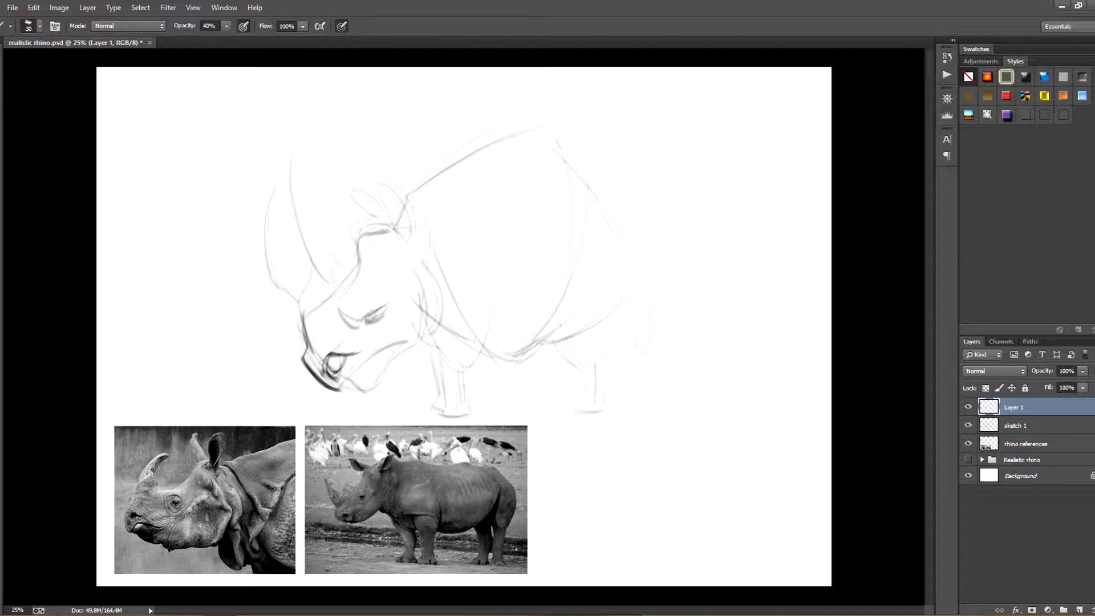
Draw the mouth line from the upper lip back toward the cheek.
left_click_drag(341, 390, 351, 374)
left_click_drag(341, 391, 376, 355)
left_click_drag(357, 366, 394, 352)
mouse_move(362, 359)
left_mouse_down()
mouse_move(394, 351)
mouse_move(378, 361)
left_mouse_up()
left_click_drag(366, 358, 391, 351)
Rework the eye crease and trace the lower jaw back to the cheek fold.
mouse_move(339, 306)
left_mouse_down()
mouse_move(350, 329)
mouse_move(390, 304)
mouse_move(333, 319)
left_mouse_up()
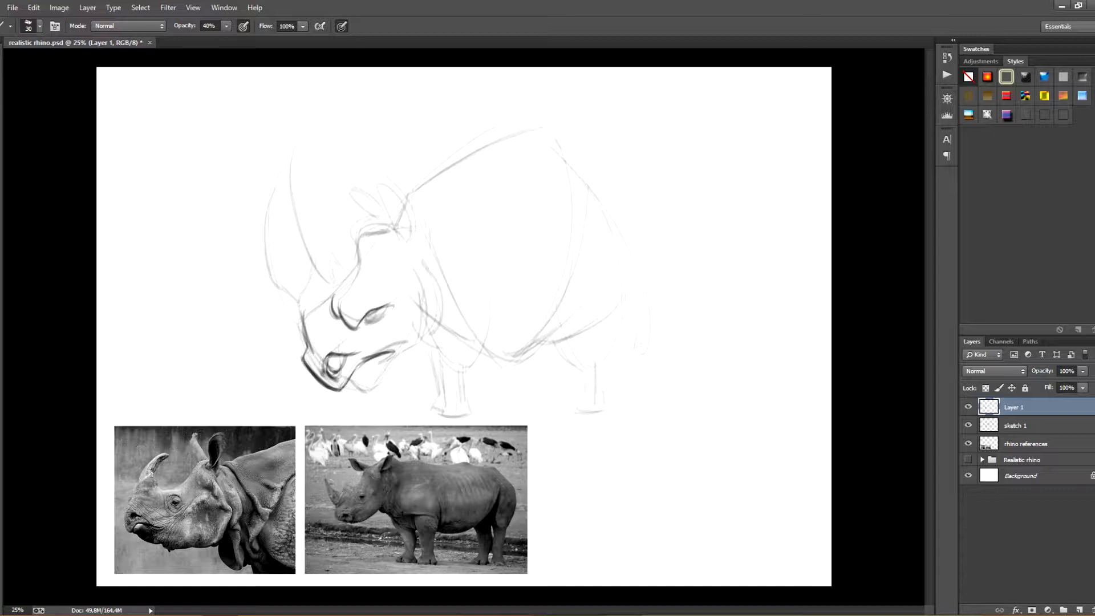
key("ctrl+alt+z")
key("ctrl+alt+z")
mouse_move(345, 386)
left_mouse_down()
mouse_move(382, 382)
mouse_move(433, 330)
mouse_move(426, 276)
mouse_move(442, 321)
left_mouse_up()
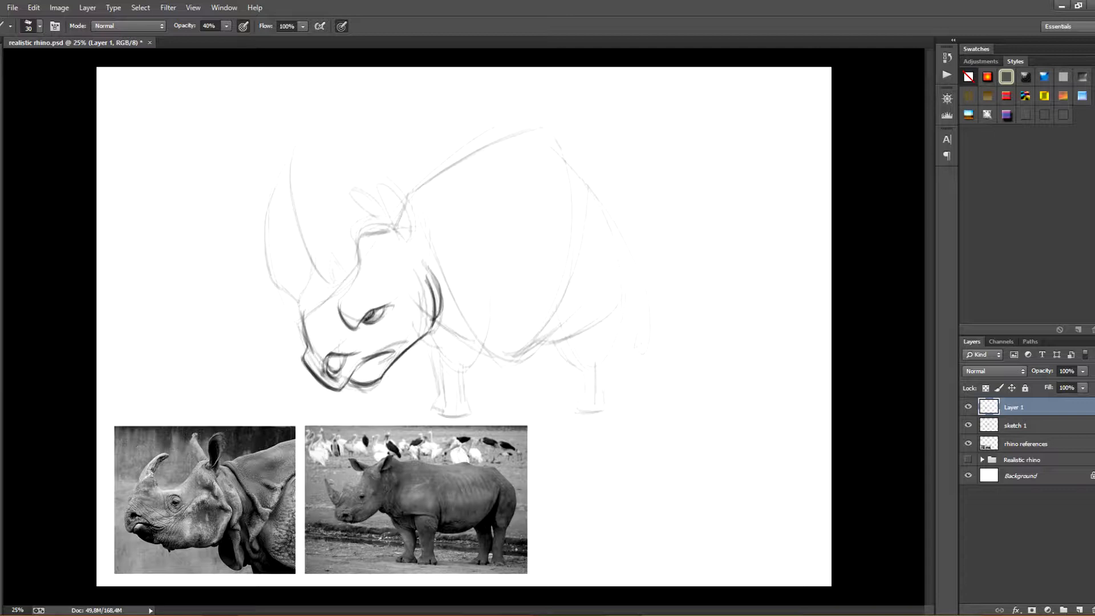
Trace the large horn and the small horn behind it over the faded sketch.
mouse_move(305, 317)
left_mouse_down()
mouse_move(274, 276)
mouse_move(269, 242)
left_mouse_up()
mouse_move(272, 279)
left_mouse_down()
mouse_move(268, 217)
mouse_move(282, 156)
mouse_move(299, 234)
mouse_move(323, 272)
mouse_move(335, 251)
mouse_move(349, 282)
left_mouse_up()
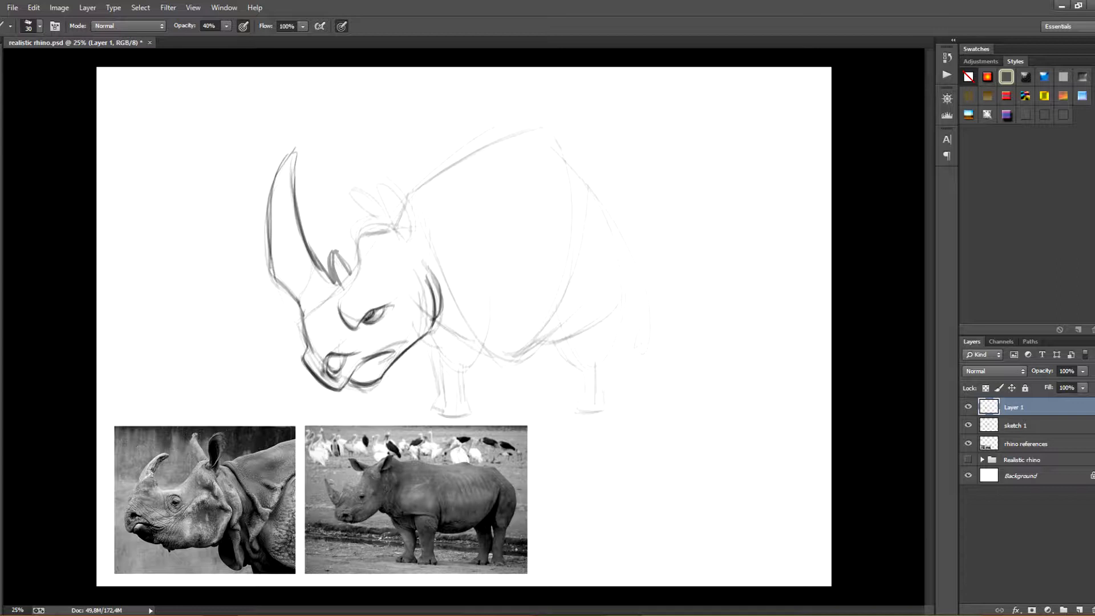
Reshape the muzzle outline and trace the nose bridge up to the forehead.
left_click_drag(339, 288, 309, 318)
left_click_drag(302, 313, 315, 367)
key("e")
mouse_move(304, 322)
left_mouse_down()
mouse_move(303, 368)
mouse_move(320, 383)
mouse_move(296, 336)
left_mouse_up()
key("b")
mouse_move(338, 291)
left_mouse_down()
mouse_move(297, 345)
mouse_move(358, 244)
mouse_move(376, 236)
left_mouse_up()
key("e")
key("b")
Erase both horns and redraw the large curved horn lower on the snout.
key("e")
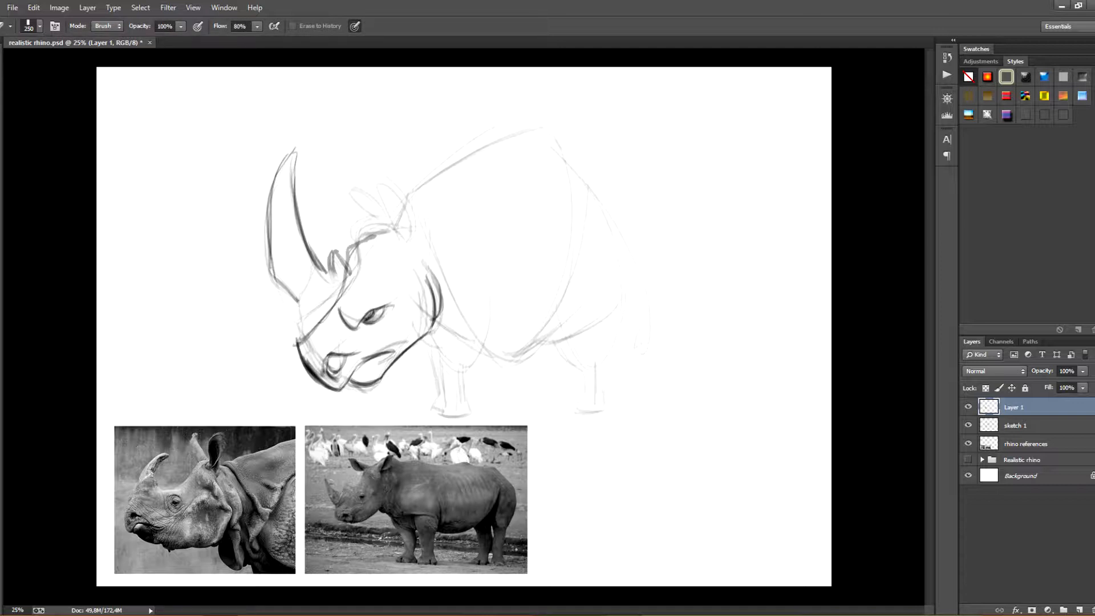
left_click_drag(292, 149, 328, 276)
left_click_drag(337, 239, 306, 274)
key("b")
left_click_drag(282, 180, 296, 342)
left_click_drag(283, 182, 325, 310)
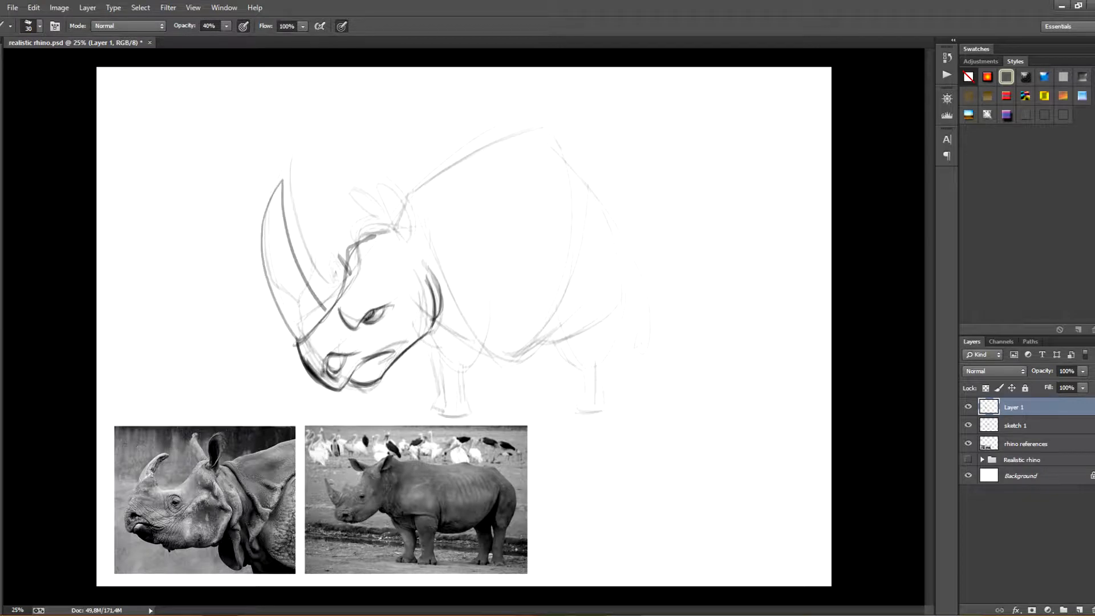
mouse_move(282, 181)
left_mouse_down()
mouse_move(297, 342)
mouse_move(322, 311)
mouse_move(336, 313)
left_mouse_up()
Redraw the small horn behind the large one and tidy the nose bridge line.
mouse_move(348, 244)
left_mouse_down()
mouse_move(341, 295)
mouse_move(350, 256)
left_mouse_up()
key("e")
key("b")
mouse_move(347, 282)
left_mouse_down()
mouse_move(380, 231)
mouse_move(353, 285)
left_mouse_up()
Erase the eye and redraw it lower on the head with an angry slanted brow.
key("e")
mouse_move(339, 322)
left_mouse_down()
mouse_move(394, 308)
mouse_move(371, 337)
mouse_move(373, 327)
left_mouse_up()
key("b")
mouse_move(351, 329)
left_mouse_down()
mouse_move(376, 327)
mouse_move(350, 334)
mouse_move(365, 326)
left_mouse_up()
left_click_drag(388, 307, 354, 337)
key("e")
key("b")
mouse_move(344, 309)
left_mouse_down()
mouse_move(349, 333)
mouse_move(391, 313)
left_mouse_up()
mouse_move(354, 332)
left_mouse_down()
mouse_move(366, 333)
mouse_move(358, 335)
left_mouse_up()
left_click_drag(355, 331, 371, 315)
left_click_drag(357, 328, 390, 311)
key("e")
key("b")
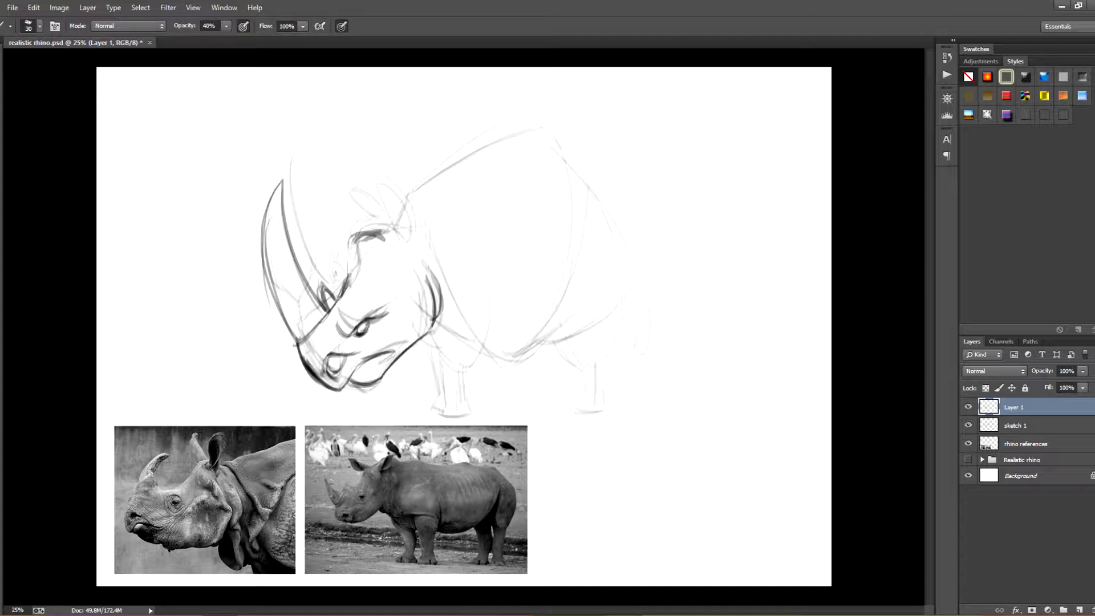
Strengthen the forehead contour and draw the curved cheek line down the back of the head.
left_click_drag(346, 280, 370, 234)
mouse_move(361, 240)
left_mouse_down()
mouse_move(385, 235)
mouse_move(436, 307)
left_mouse_up()
left_click_drag(397, 250, 437, 308)
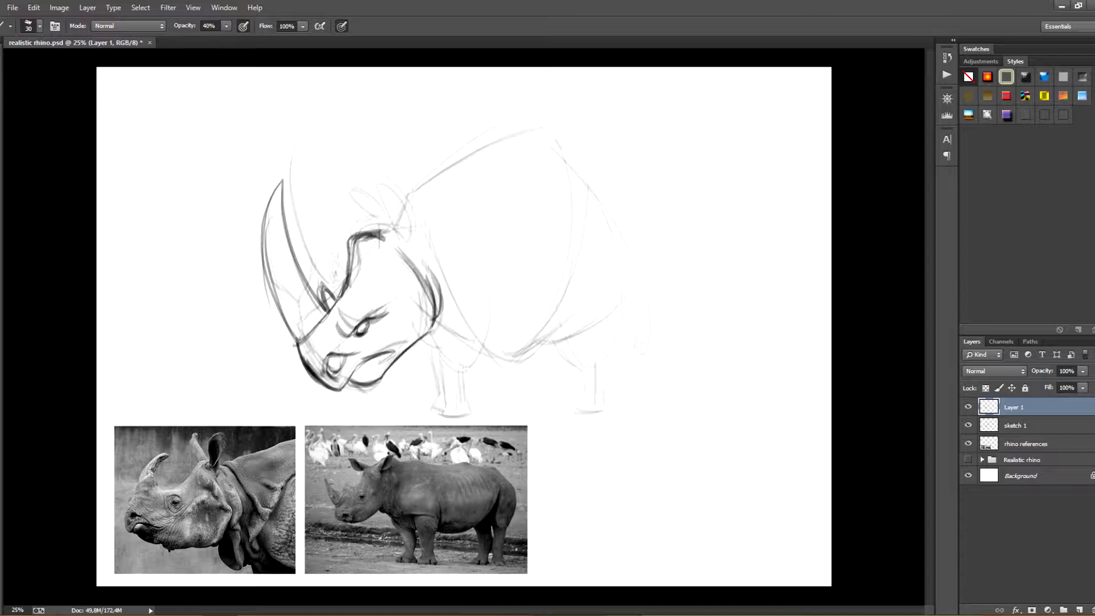
Draw the near and far ears on top of the head and curve in the large horn's base.
mouse_move(376, 247)
left_mouse_down()
mouse_move(359, 184)
mouse_move(393, 243)
mouse_move(391, 188)
mouse_move(394, 249)
left_mouse_up()
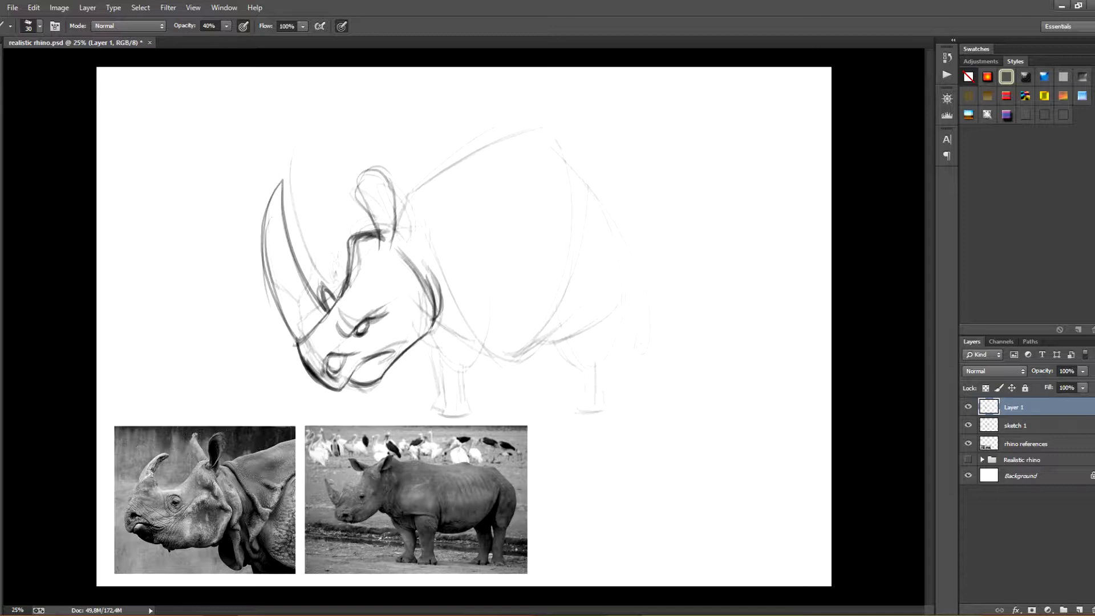
left_click_drag(331, 198, 360, 230)
left_click_drag(331, 199, 350, 245)
mouse_move(336, 193)
left_mouse_down()
mouse_move(361, 232)
mouse_move(345, 242)
left_mouse_up()
left_click_drag(340, 195, 359, 230)
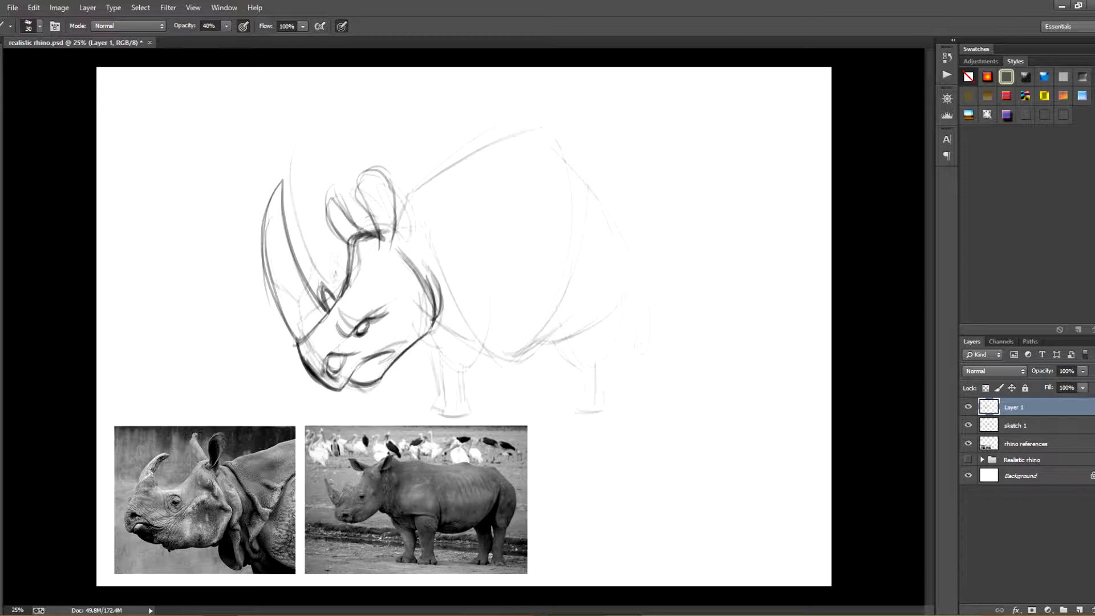
left_click_drag(311, 293, 288, 339)
Trace the neck fold, the back up to the top of the rump, and the belly line.
mouse_move(410, 209)
left_mouse_down()
mouse_move(440, 305)
mouse_move(408, 218)
mouse_move(489, 147)
left_mouse_up()
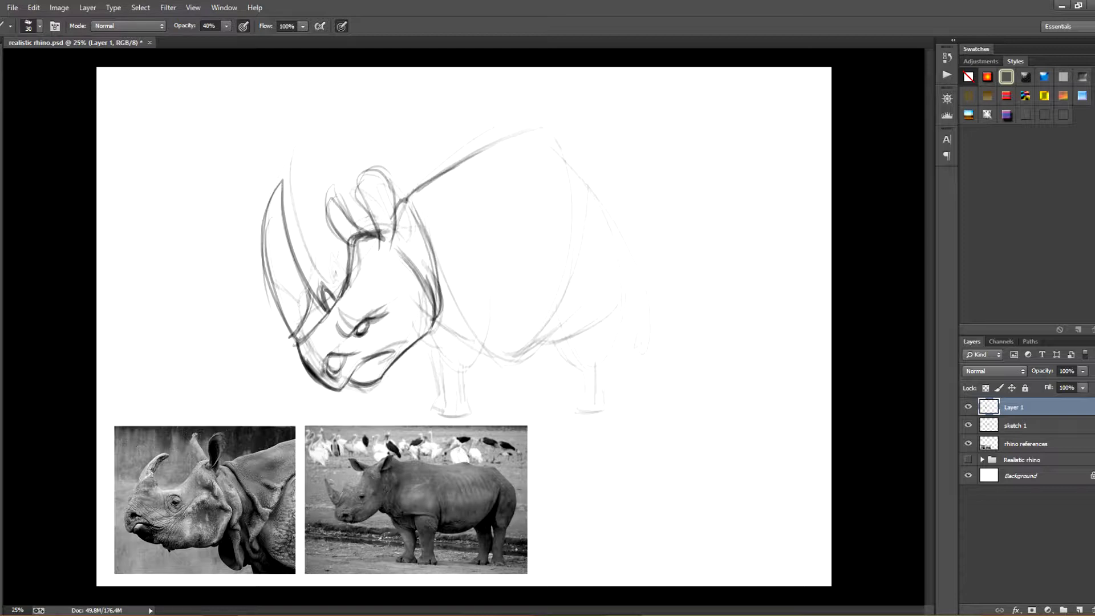
mouse_move(422, 187)
left_mouse_down()
mouse_move(530, 124)
mouse_move(579, 178)
left_mouse_up()
mouse_move(533, 122)
left_mouse_down()
mouse_move(593, 181)
mouse_move(587, 171)
left_mouse_up()
left_click_drag(485, 342, 562, 337)
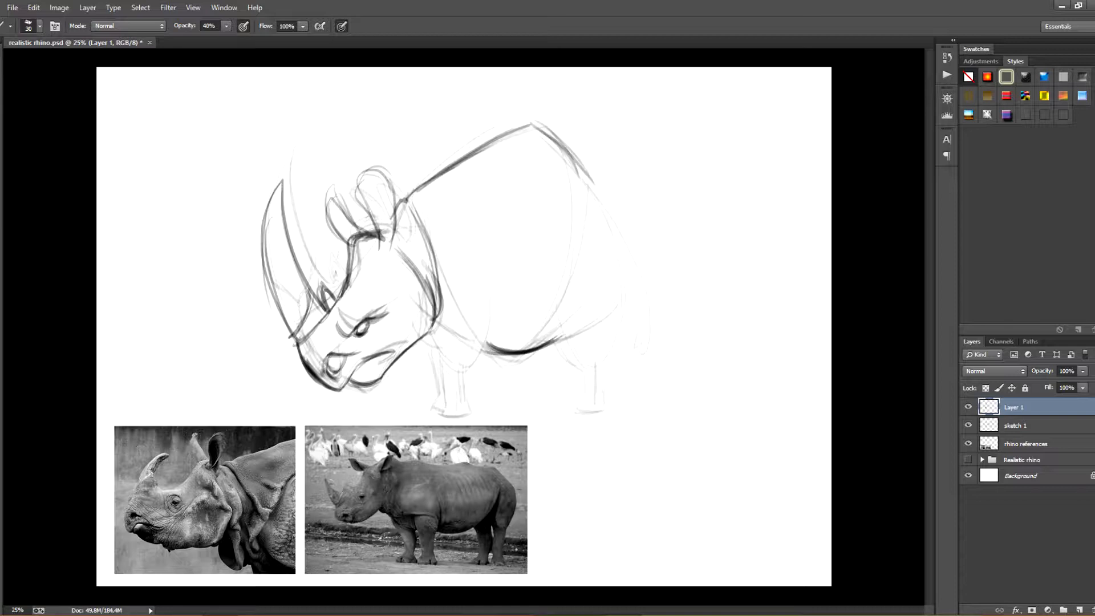
Draw the two front legs with rounded upper legs, straight lower legs and flat feet.
mouse_move(424, 336)
left_mouse_down()
mouse_move(438, 343)
mouse_move(474, 333)
mouse_move(492, 344)
left_mouse_up()
mouse_move(443, 324)
left_mouse_down()
mouse_move(489, 346)
mouse_move(461, 373)
left_mouse_up()
mouse_move(441, 327)
left_mouse_down()
mouse_move(462, 372)
mouse_move(476, 371)
mouse_move(456, 414)
left_mouse_up()
left_click_drag(457, 413, 480, 414)
left_click_drag(479, 373, 482, 410)
mouse_move(456, 375)
left_mouse_down()
mouse_move(455, 413)
mouse_move(471, 417)
left_mouse_up()
mouse_move(432, 337)
left_mouse_down()
mouse_move(443, 408)
mouse_move(480, 416)
left_mouse_up()
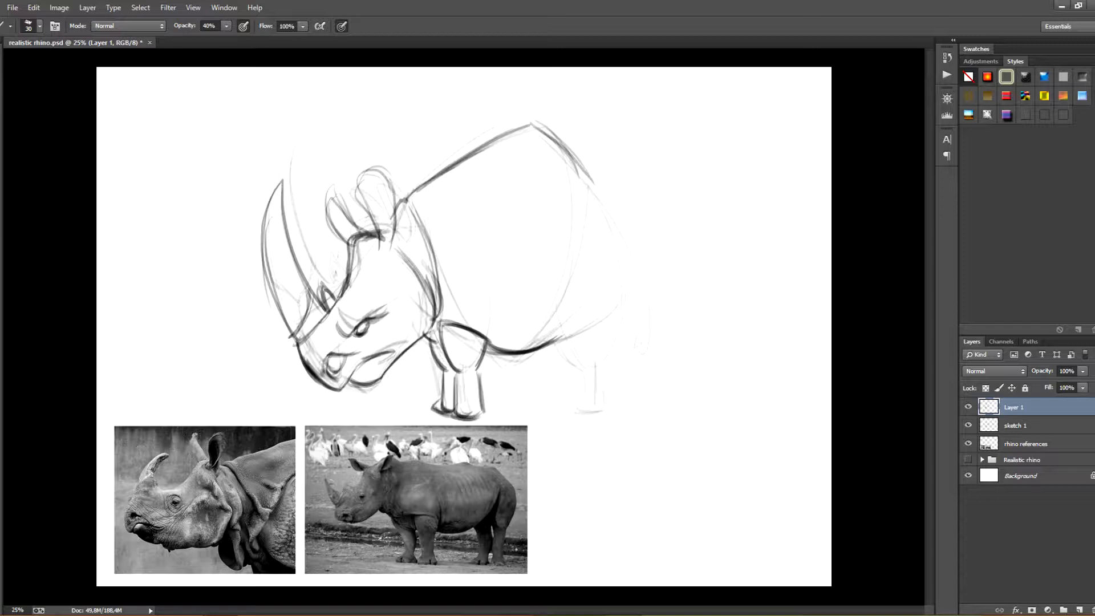
Darken the near ear's outline and add short hair tufts along its tip.
mouse_move(377, 228)
left_mouse_down()
mouse_move(380, 163)
mouse_move(394, 207)
left_mouse_up()
left_click_drag(368, 164, 381, 161)
left_click_drag(376, 165, 386, 151)
left_click_drag(381, 163, 393, 156)
left_click_drag(386, 167, 402, 173)
left_click_drag(390, 174, 398, 180)
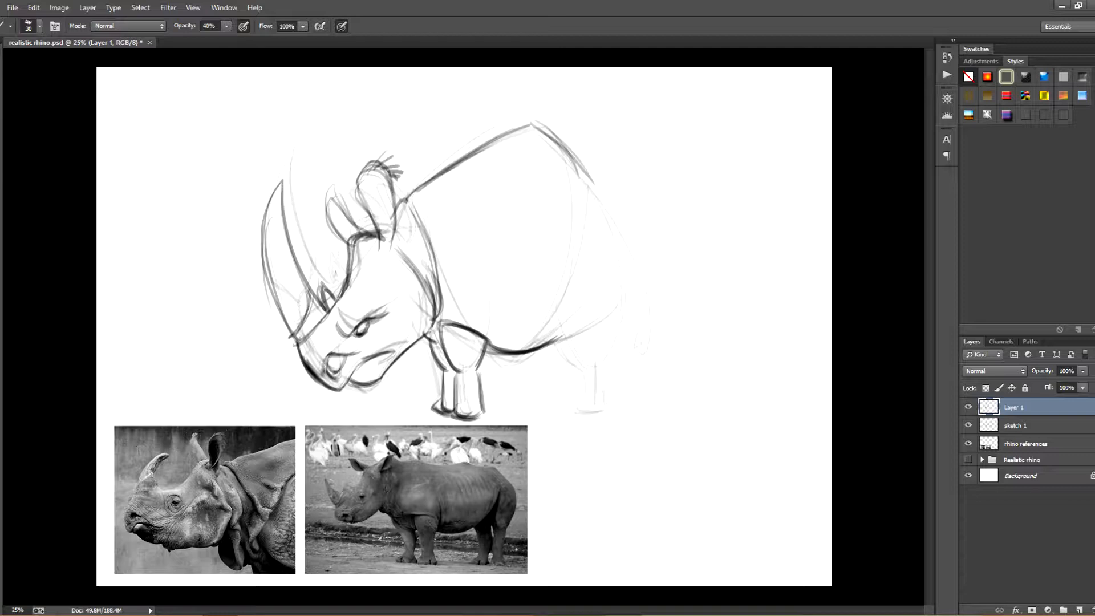
Trace the rump's rounded back edge and draw the two hind legs with straight lower legs and flat feet.
left_click_drag(563, 303, 593, 366)
mouse_move(572, 151)
left_mouse_down()
mouse_move(634, 274)
mouse_move(610, 353)
left_mouse_up()
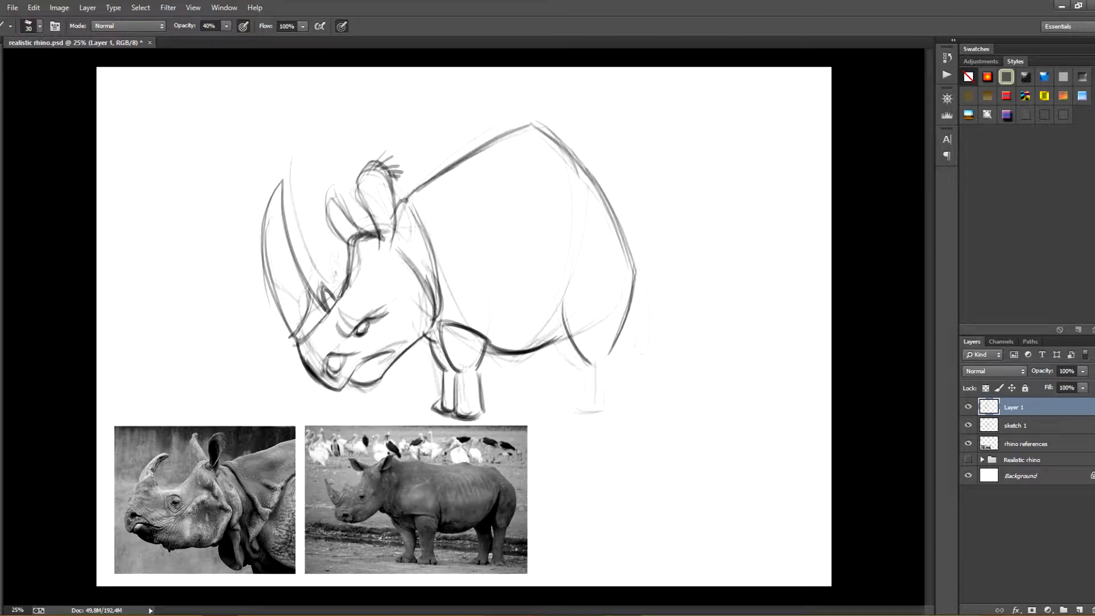
left_click_drag(638, 266, 589, 412)
left_click_drag(587, 407, 611, 415)
left_click_drag(611, 353, 614, 413)
left_click_drag(590, 417, 607, 415)
mouse_move(556, 337)
left_mouse_down()
mouse_move(571, 402)
mouse_move(590, 414)
left_mouse_up()
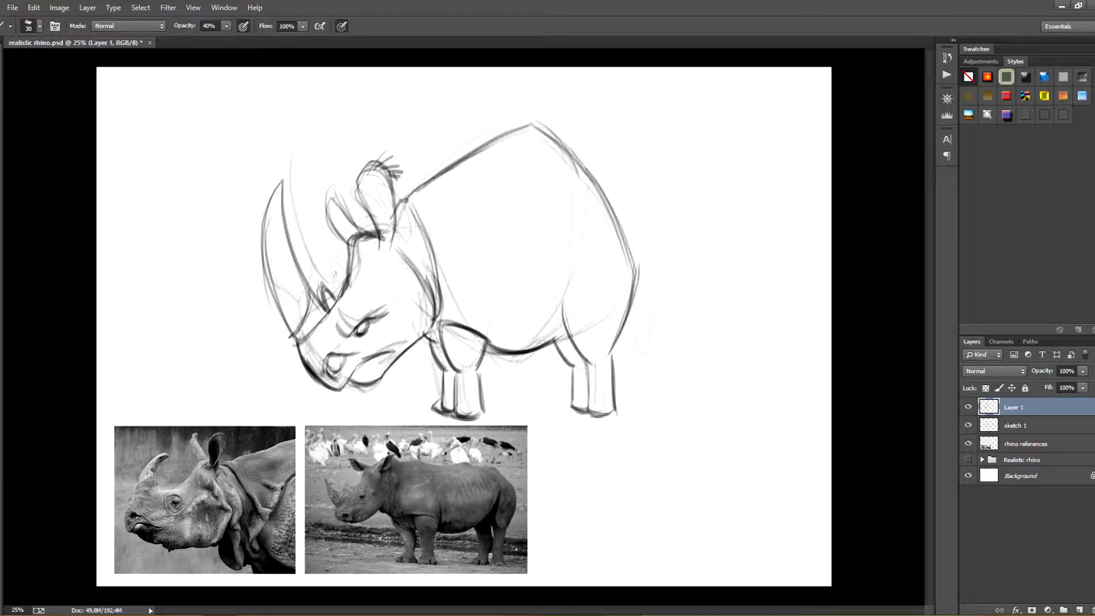
left_click_drag(575, 365, 570, 406)
Draw the thin tail hanging from the rump with a curled tip.
mouse_move(640, 278)
left_mouse_down()
mouse_move(649, 365)
mouse_move(627, 380)
mouse_move(653, 384)
left_mouse_up()
left_click_drag(646, 330, 631, 346)
mouse_move(637, 308)
left_mouse_down()
mouse_move(627, 368)
mouse_move(632, 344)
left_mouse_up()
left_click_drag(639, 284, 646, 329)
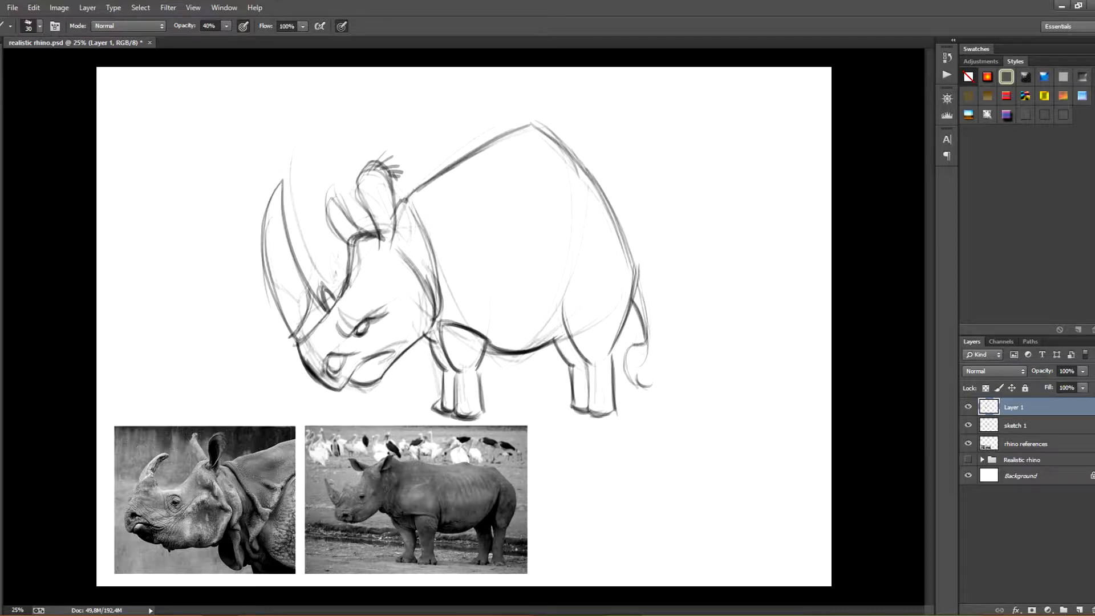
Add inner contour lines to both ears with a smaller brush, plus a fold line running behind the neck.
mouse_move(371, 171)
left_mouse_down()
mouse_move(365, 212)
mouse_move(368, 224)
mouse_move(391, 227)
mouse_move(386, 245)
left_mouse_up()
key("[")
key("[")
key("[")
left_click_drag(381, 191, 392, 221)
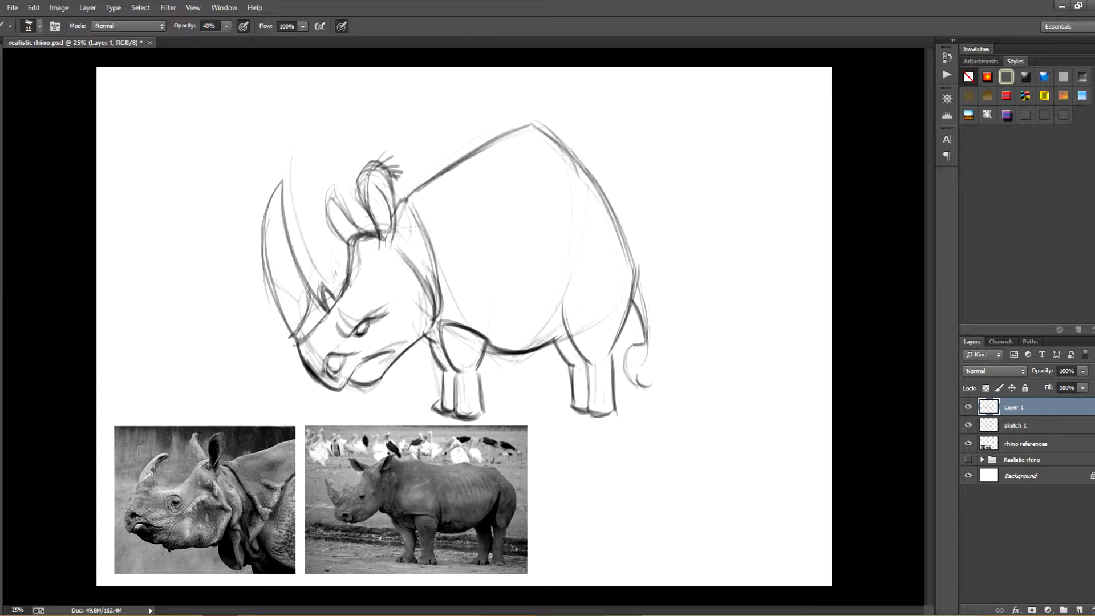
left_click_drag(331, 188, 324, 209)
left_click_drag(434, 256, 460, 318)
left_click_drag(453, 368, 460, 390)
mouse_move(450, 358)
left_mouse_down()
mouse_move(460, 390)
mouse_move(477, 389)
left_mouse_up()
mouse_move(480, 362)
left_mouse_down()
mouse_move(478, 390)
mouse_move(460, 393)
mouse_move(477, 392)
left_mouse_up()
key("ctrl+alt+z")
key("ctrl+alt+z")
key("ctrl+alt+z")
Darken the inner edges and foot of the two front legs.
left_click_drag(458, 387, 459, 420)
left_click_drag(456, 416, 477, 418)
left_click_drag(436, 365, 445, 391)
left_click_drag(441, 383, 442, 410)
Darken the edges of the two hind legs, shaping the knees and lower legs.
left_click_drag(579, 357, 589, 392)
left_click_drag(580, 356, 590, 389)
left_click_drag(615, 344, 611, 381)
mouse_move(615, 346)
left_mouse_down()
mouse_move(611, 386)
mouse_move(592, 418)
mouse_move(605, 415)
left_mouse_up()
left_click_drag(574, 363, 568, 390)
left_click_drag(573, 385, 576, 407)
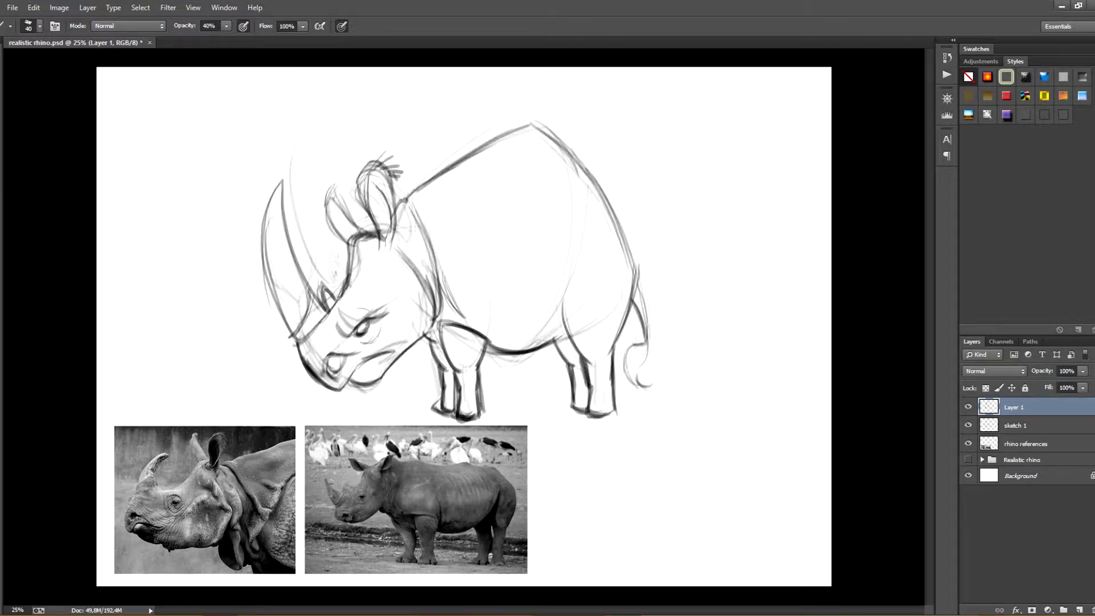
Rename Layer 1 to "sketch 2" and lower the layer opacities, sketch 2 to 65% and sketch 1 to 24%.
double_click(1014, 407)
type("sketch 2")
key("Return")
left_click(1038, 425)
mouse_move(1043, 371)
left_mouse_down()
mouse_move(998, 372)
mouse_move(1036, 371)
mouse_move(1022, 371)
left_mouse_up()
left_click(1038, 407)
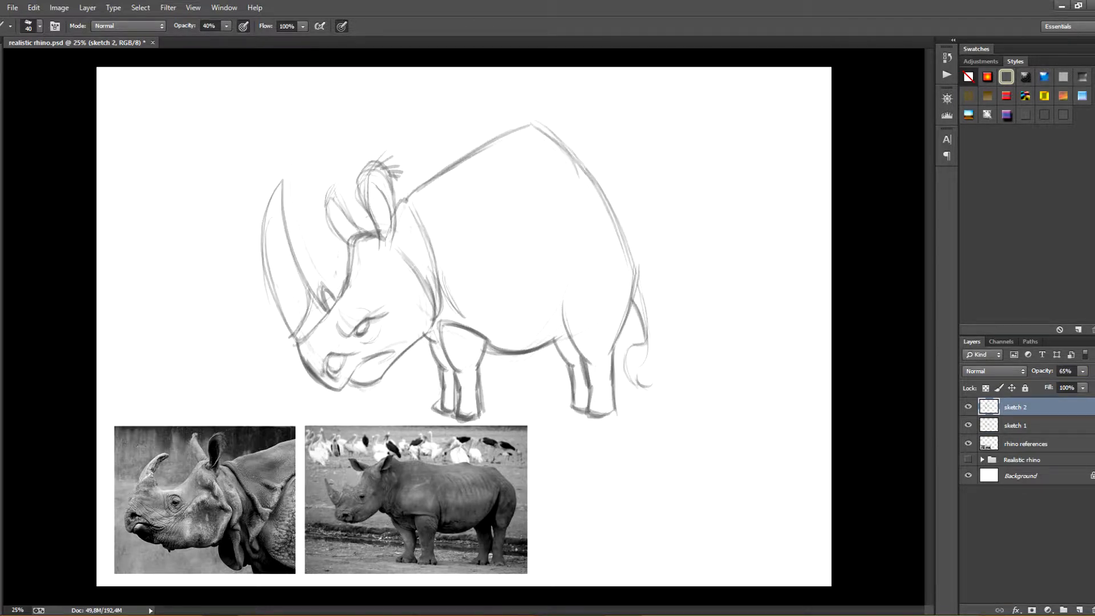
Compare the drawing with sketch 1 hidden and shown, and erase leftover construction lines inside the head on sketch 1.
left_click(968, 425)
left_click(968, 426)
left_click(967, 425)
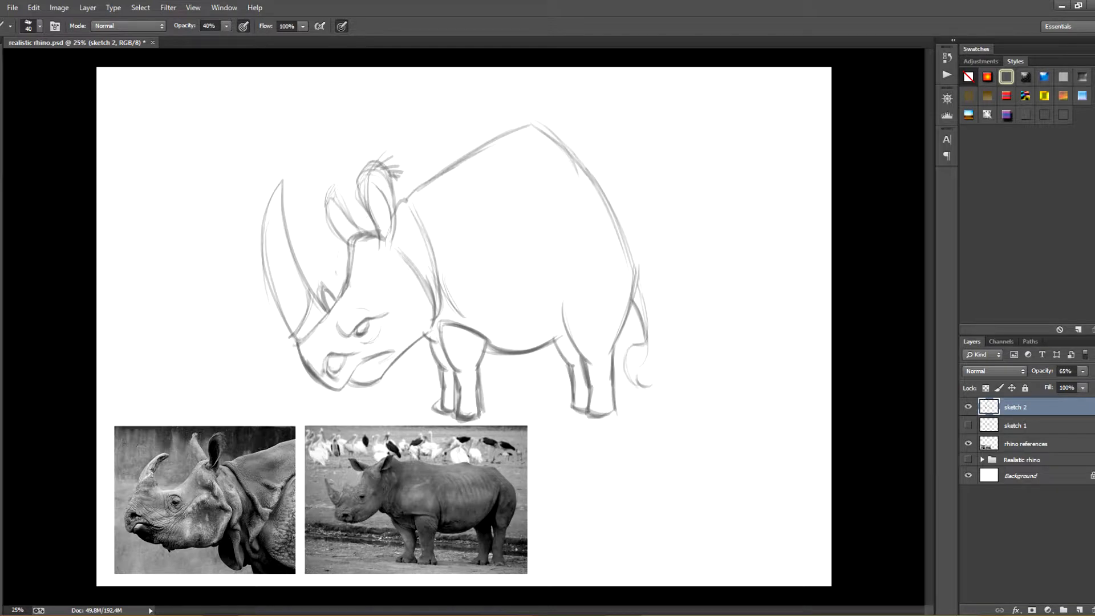
left_click(967, 425)
left_click(1038, 425)
key("e")
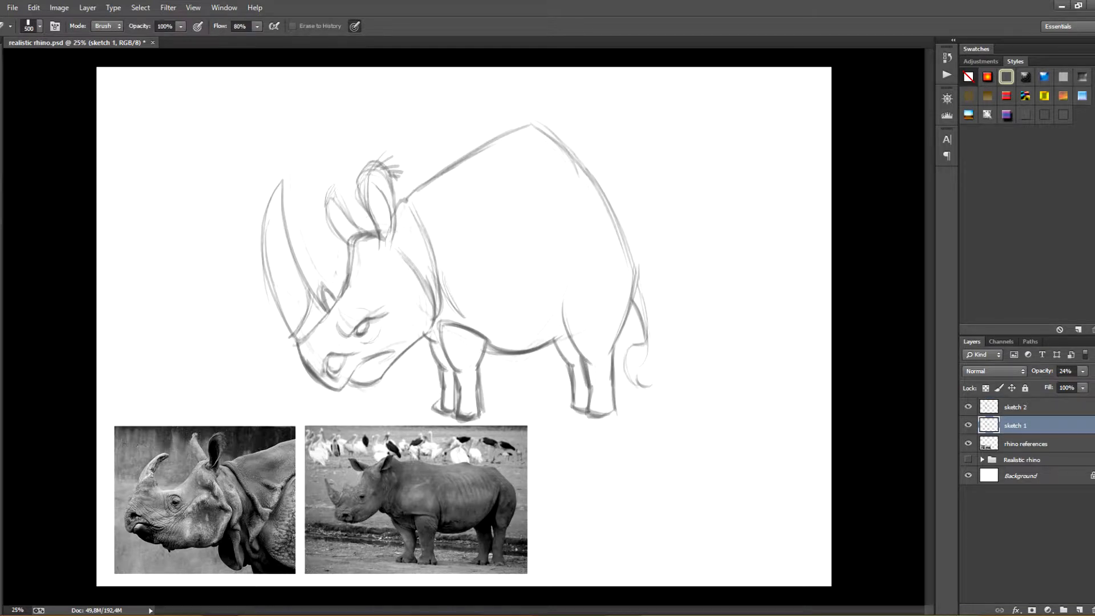
left_click_drag(326, 365, 383, 245)
key("b")
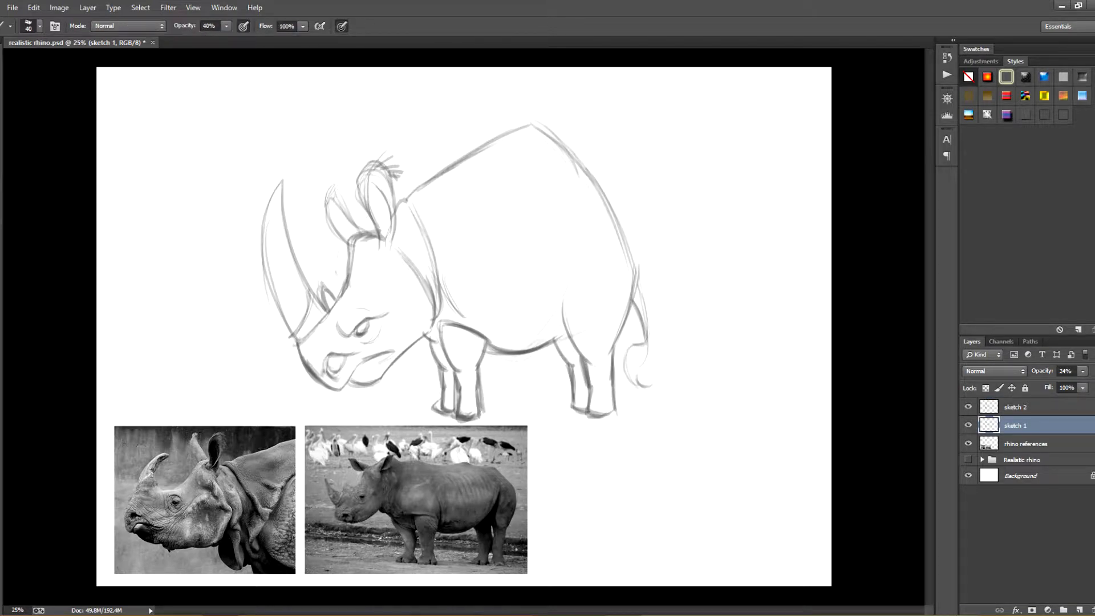
Merge the sketch 1 and sketch 2 layers into one layer.
left_click(1015, 406, "shift")
right_click(1025, 407)
left_click(935, 472)
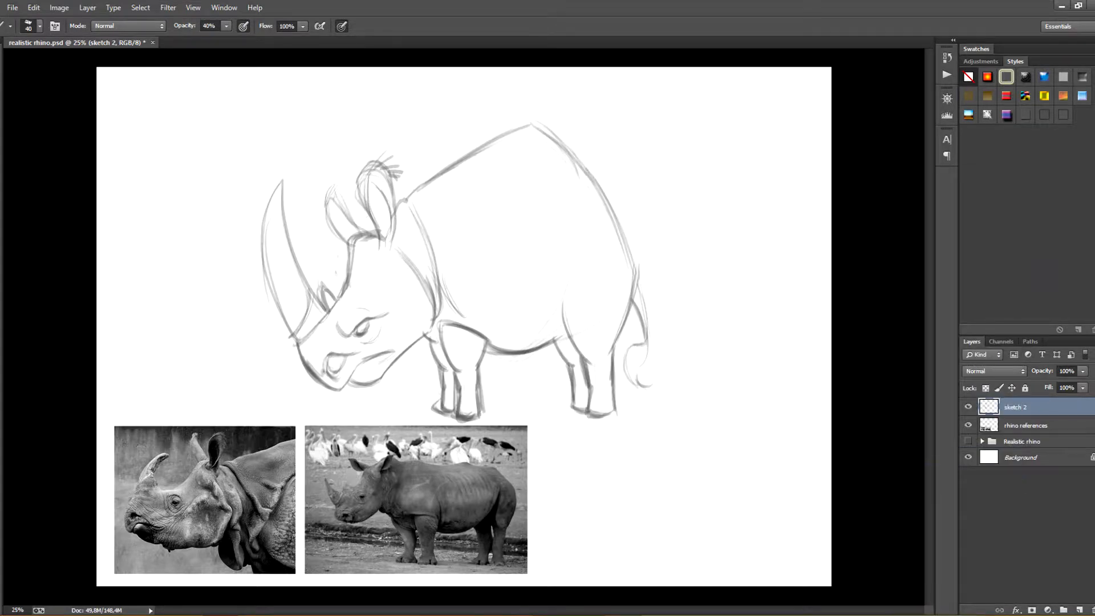
Add one new layer above sketch 2 and lower sketch 2's opacity to 47%.
left_click(1079, 609)
left_click(1079, 609)
key("ctrl+z")
left_click(1025, 426)
left_click_drag(1042, 372, 1012, 371)
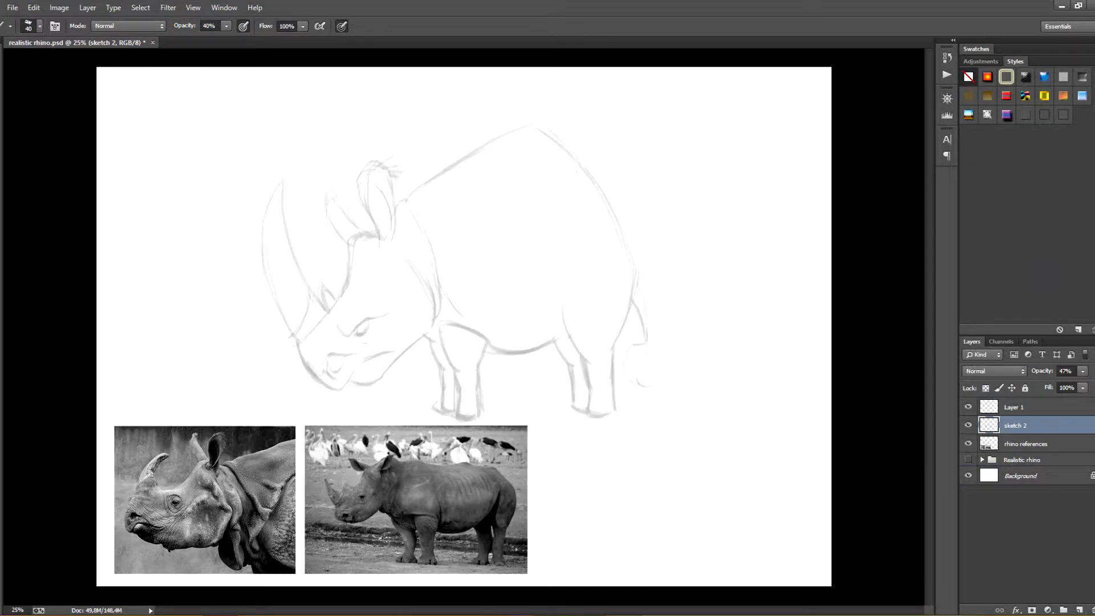
Outline the muzzle's front, pointed upper lip, mouth line and lower lip on Layer 1 with the brush at 60% opacity.
key("ctrl+plus")
left_click(1024, 408)
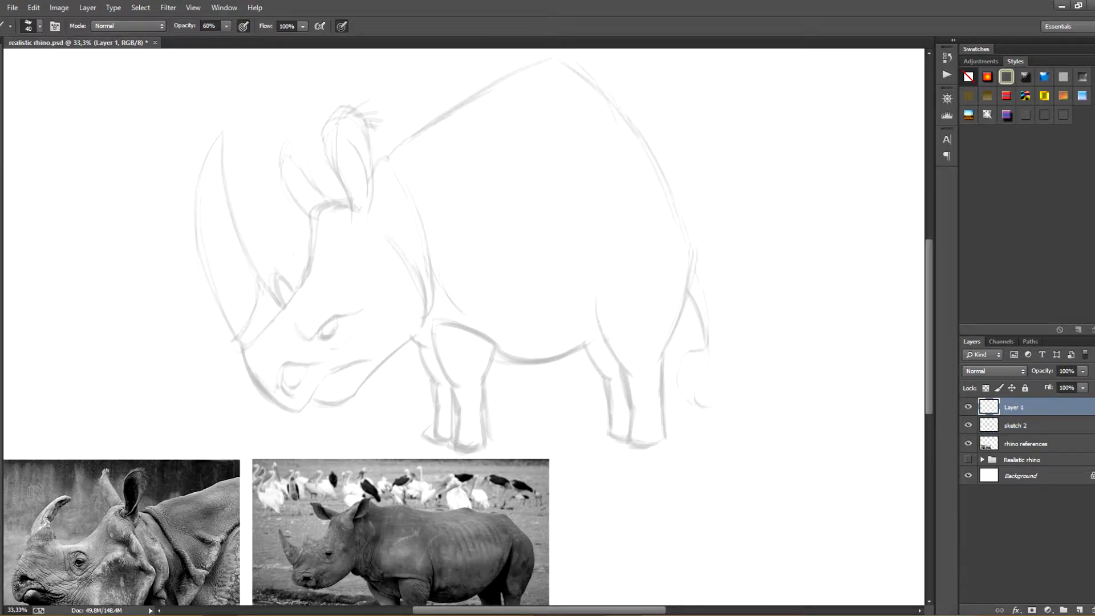
left_click_drag(456, 365, 488, 301)
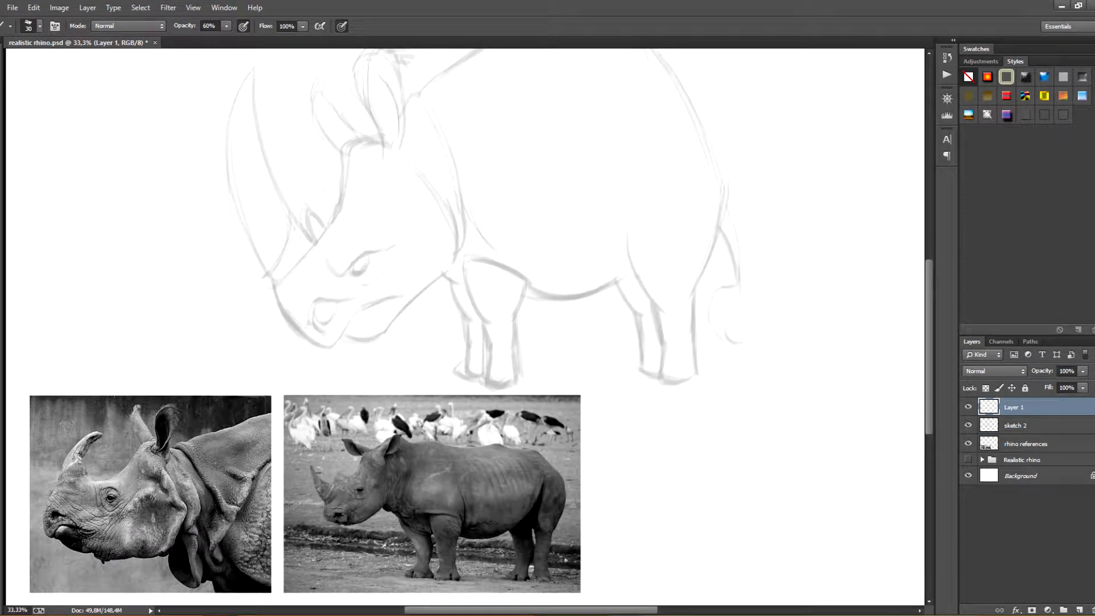
left_click_drag(273, 284, 305, 339)
mouse_move(274, 279)
left_mouse_down()
mouse_move(289, 322)
mouse_move(330, 359)
mouse_move(355, 295)
mouse_move(397, 293)
left_mouse_up()
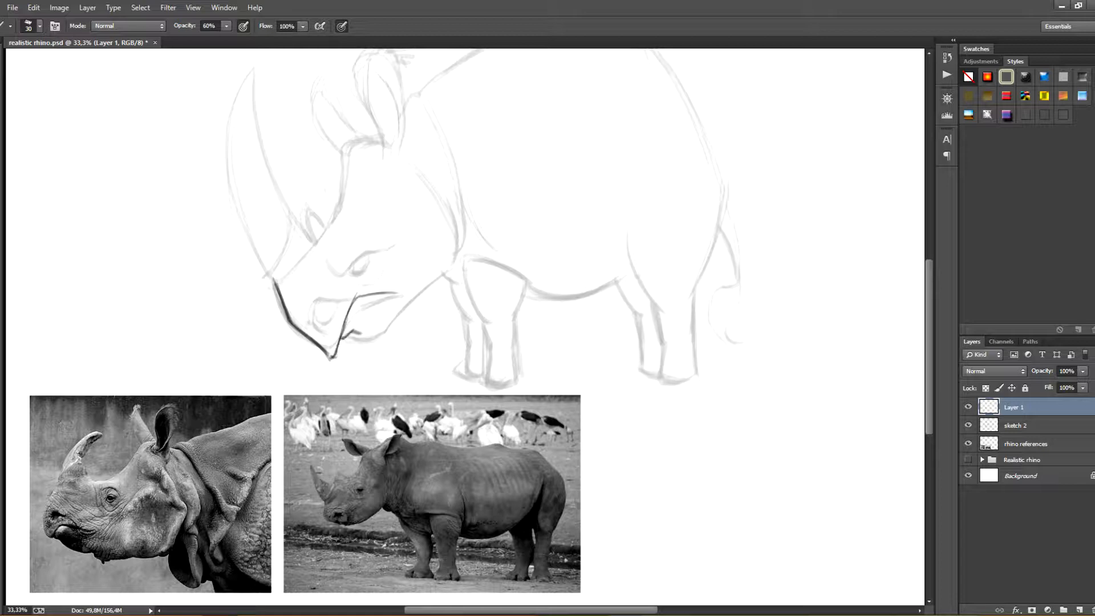
key("ctrl+alt+z")
key("ctrl+alt+z")
key("ctrl+alt+z")
key("r")
mouse_move(365, 330)
left_mouse_down()
mouse_move(374, 285)
mouse_move(365, 323)
mouse_move(424, 324)
left_mouse_up()
key("r")
key("ctrl+plus")
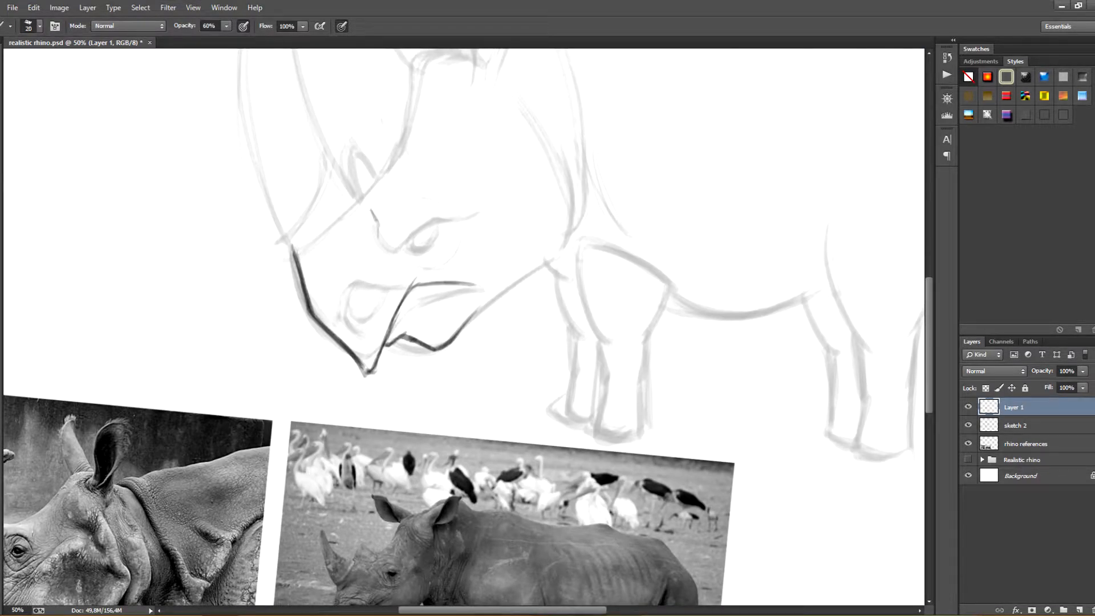
Trace the angry brow and slanted eye with its pupil and under-eye creases, and mark the corner of the mouth.
mouse_move(371, 208)
left_mouse_down()
mouse_move(394, 250)
mouse_move(442, 216)
mouse_move(484, 207)
left_mouse_up()
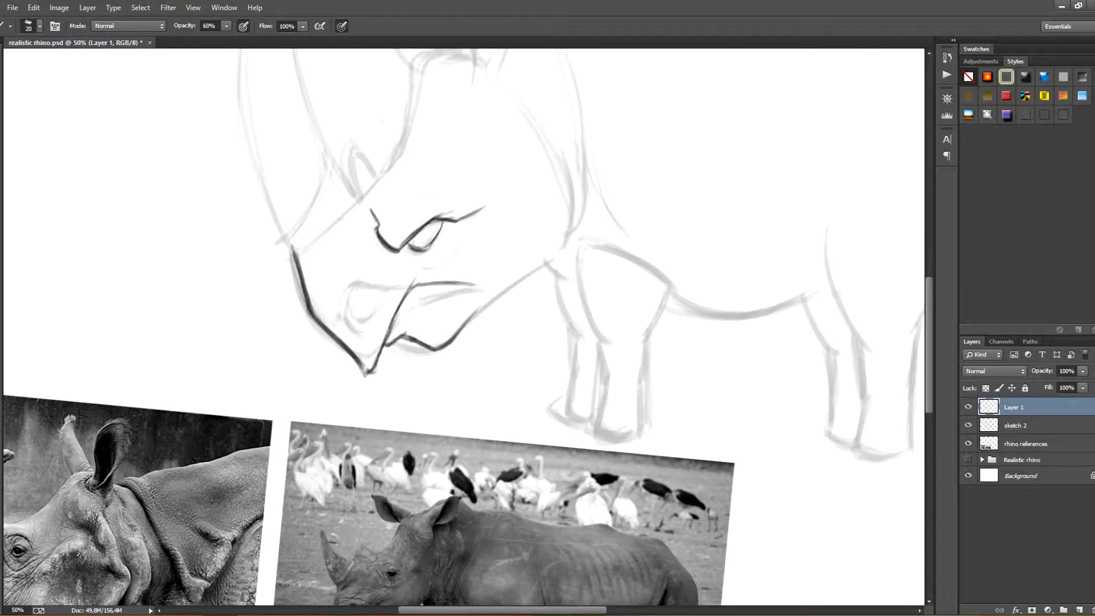
left_click_drag(399, 285, 502, 245)
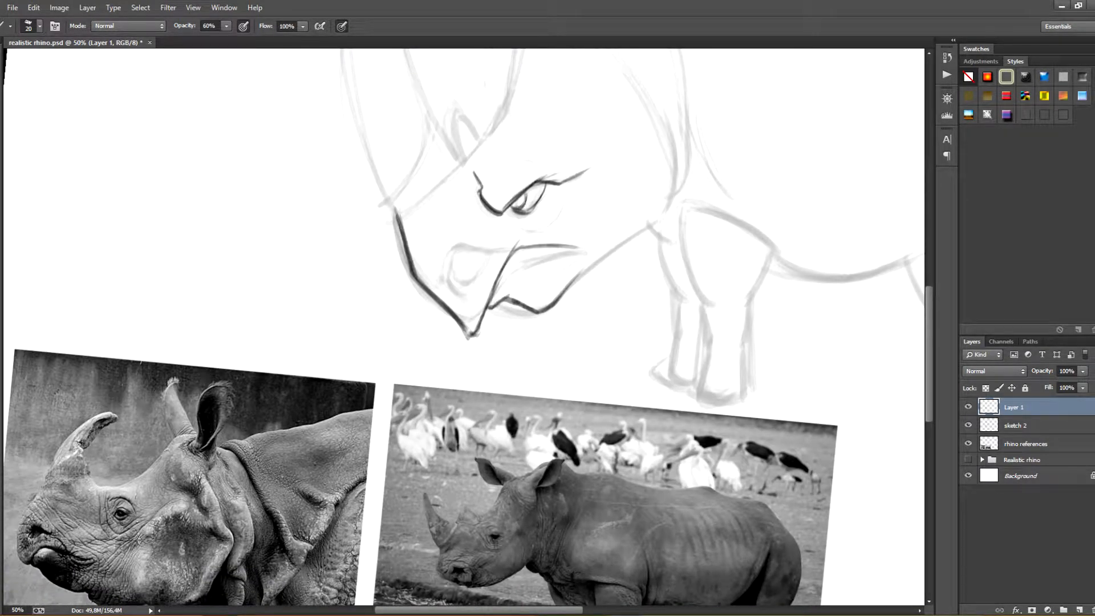
left_click_drag(551, 184, 549, 210)
mouse_move(557, 183)
left_mouse_down()
mouse_move(554, 208)
mouse_move(533, 214)
mouse_move(545, 198)
mouse_move(547, 210)
mouse_move(525, 221)
mouse_move(641, 222)
mouse_move(654, 248)
left_mouse_up()
key("ctrl+z")
key("e")
key("b")
key("ctrl+z")
key("space")
key("r")
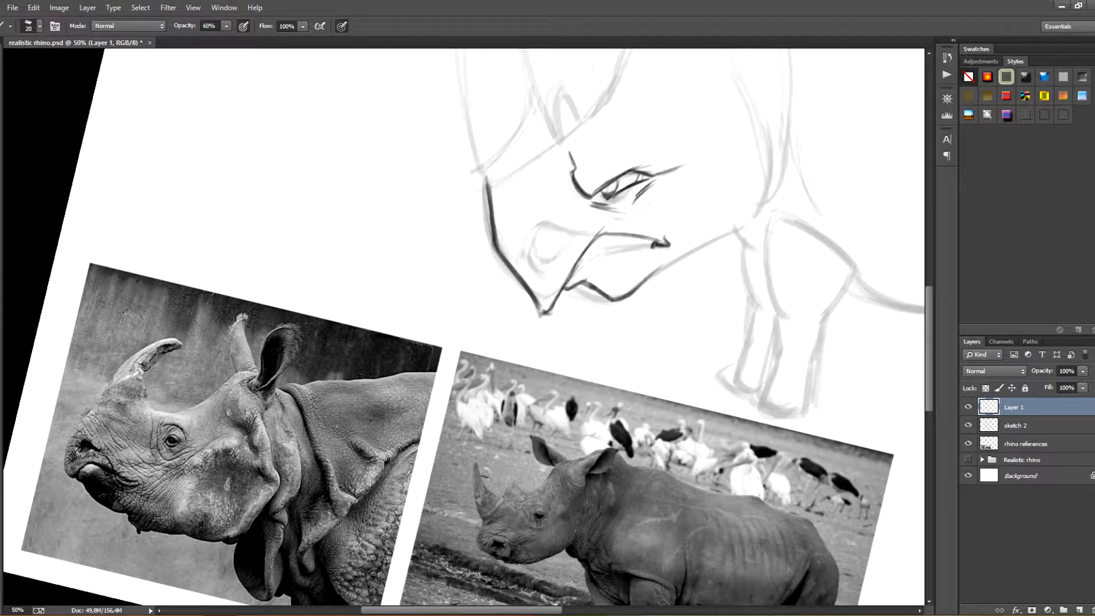
Draw the nostril with the folds around it on the muzzle.
mouse_move(542, 226)
left_mouse_down()
mouse_move(580, 228)
mouse_move(546, 279)
mouse_move(553, 246)
left_mouse_up()
key("ctrl+z")
key("r")
left_click_drag(554, 245, 515, 333)
left_click_drag(495, 233, 535, 195)
left_click_drag(495, 233, 530, 195)
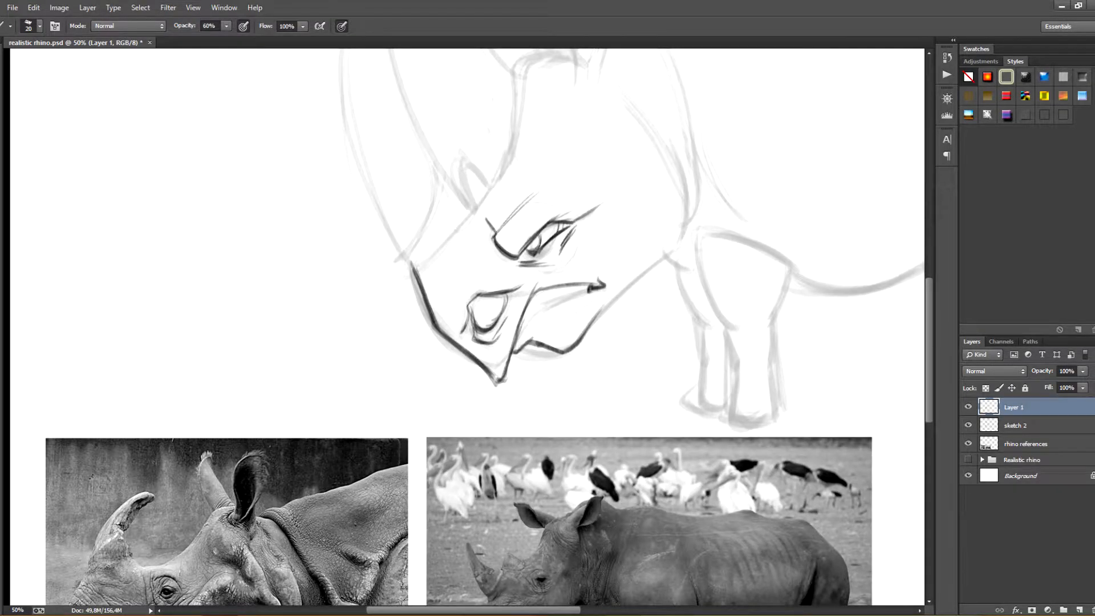
key("ctrl+alt+z")
key("ctrl+alt+z")
Draw the curved base of the large horn and the small second horn behind it.
left_click_drag(433, 268, 470, 235)
left_click_drag(441, 218, 450, 236)
left_click_drag(440, 219, 481, 167)
mouse_move(443, 214)
left_mouse_down()
mouse_move(477, 174)
mouse_move(479, 138)
mouse_move(503, 181)
mouse_move(518, 191)
mouse_move(534, 172)
left_mouse_up()
left_click_drag(515, 158, 517, 186)
Trace the large horn's curved outline up to its tip and add a jagged ridge line inside it.
mouse_move(513, 228)
left_mouse_down()
mouse_move(529, 286)
mouse_move(519, 312)
mouse_move(547, 371)
left_mouse_up()
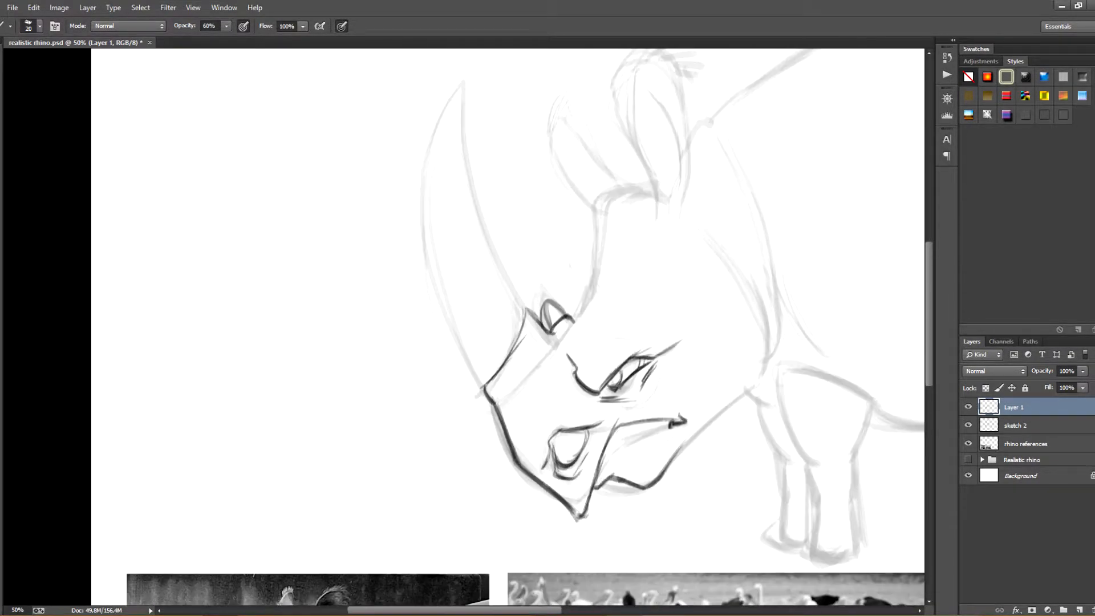
mouse_move(463, 84)
left_mouse_down()
mouse_move(430, 137)
mouse_move(419, 251)
mouse_move(482, 382)
mouse_move(462, 92)
mouse_move(500, 274)
left_mouse_up()
left_click_drag(467, 174, 527, 314)
mouse_move(541, 307)
left_mouse_down()
mouse_move(476, 270)
mouse_move(491, 320)
left_mouse_up()
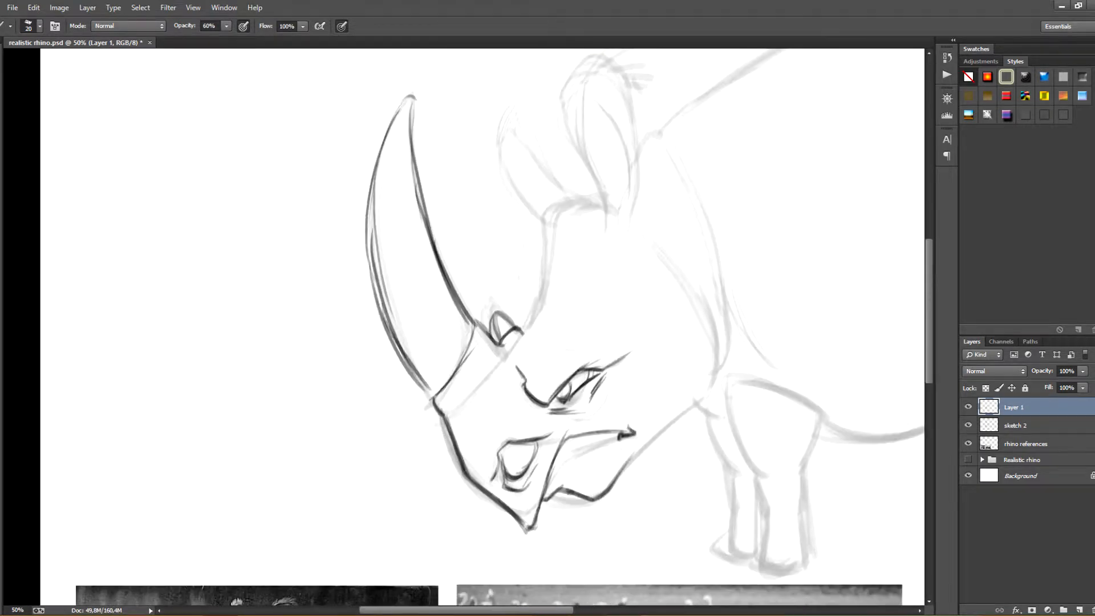
left_click_drag(409, 102, 406, 253)
left_click_drag(421, 291, 462, 347)
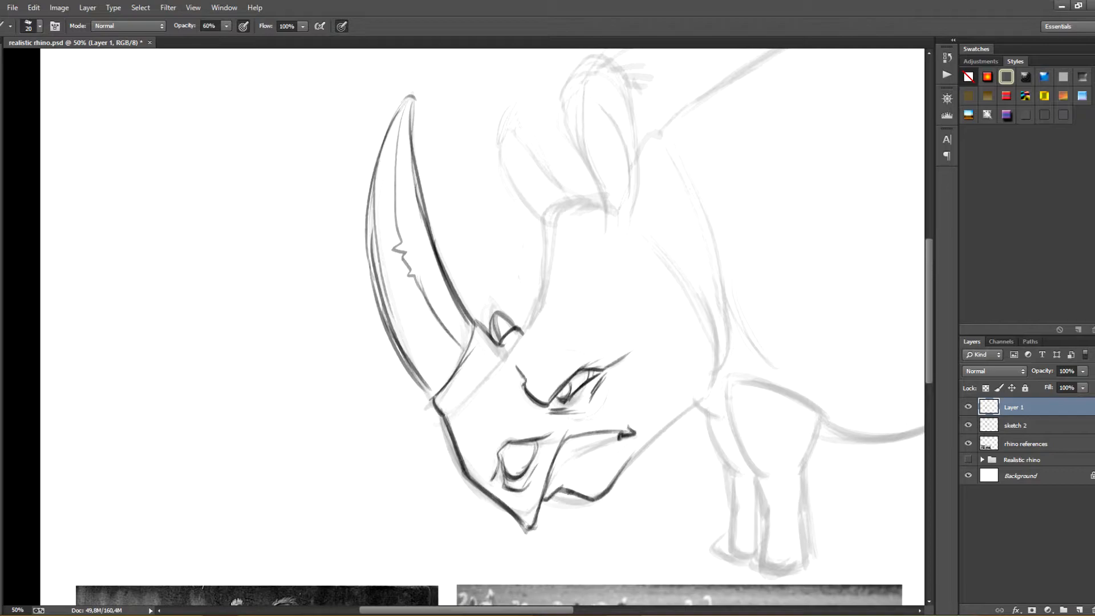
Trace the forehead from the small horn up to the ears and the jawline back to the neck.
left_click_drag(570, 342, 351, 220)
mouse_move(399, 373)
left_mouse_down()
mouse_move(480, 197)
mouse_move(474, 215)
mouse_move(546, 131)
left_mouse_up()
left_click_drag(399, 171, 311, 388)
mouse_move(317, 142)
left_mouse_down()
mouse_move(307, 239)
mouse_move(276, 284)
left_mouse_up()
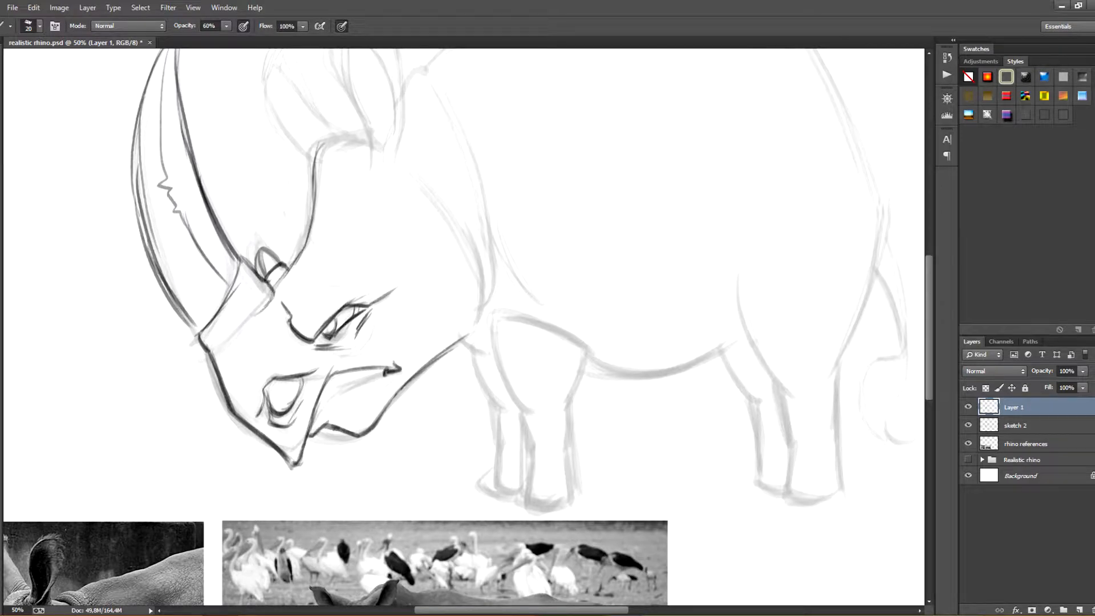
Darken the small horn and add short hair strokes on top of the head between the ears.
left_click_drag(301, 253, 284, 276)
left_click_drag(400, 228, 385, 354)
mouse_move(249, 372)
left_mouse_down()
mouse_move(242, 400)
mouse_move(260, 392)
left_mouse_up()
mouse_move(302, 277)
left_mouse_down()
mouse_move(323, 261)
mouse_move(297, 314)
left_mouse_up()
left_click_drag(342, 342, 372, 283)
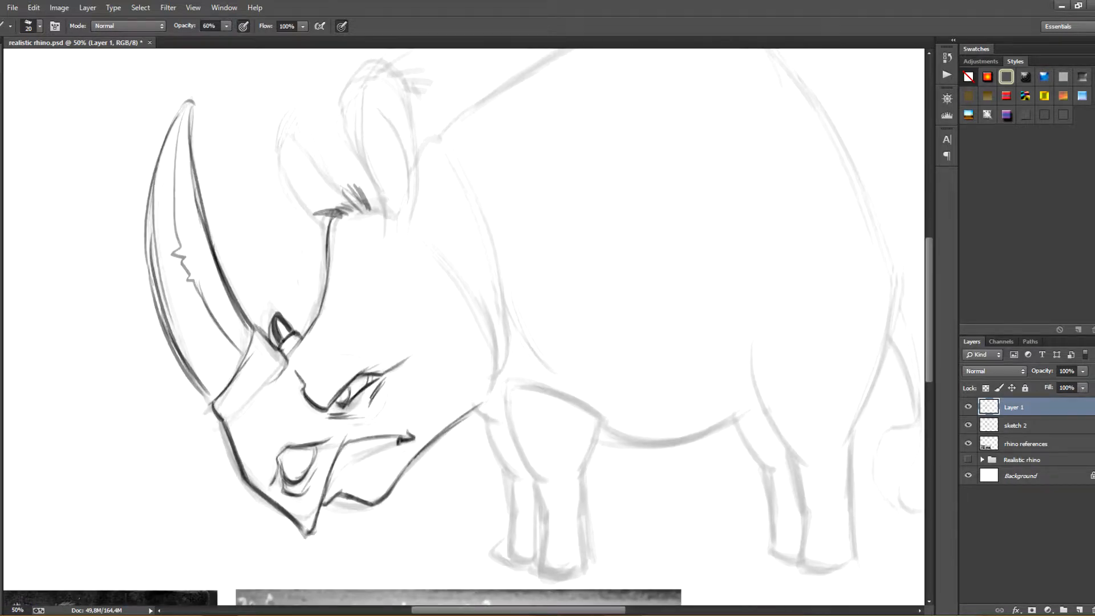
Erase the wavy crease in front of the eye and redraw it as a heavy vertical line bending toward the eye.
left_click_drag(331, 404, 347, 406)
key("e")
left_click_drag(295, 371, 321, 407)
key("b")
mouse_move(311, 365)
left_mouse_down()
mouse_move(323, 409)
mouse_move(306, 400)
mouse_move(309, 412)
left_mouse_up()
key("ctrl+alt+z")
key("ctrl+alt+z")
key("ctrl+alt+z")
key("e")
key("b")
mouse_move(307, 367)
left_mouse_down()
mouse_move(309, 410)
mouse_move(331, 406)
left_mouse_up()
key("e")
key("b")
left_click_drag(306, 375, 307, 405)
left_click_drag(306, 368, 307, 404)
Trace the near ear's outline with hair tufts along its tip and draw its inner fold.
left_click_drag(342, 308, 356, 415)
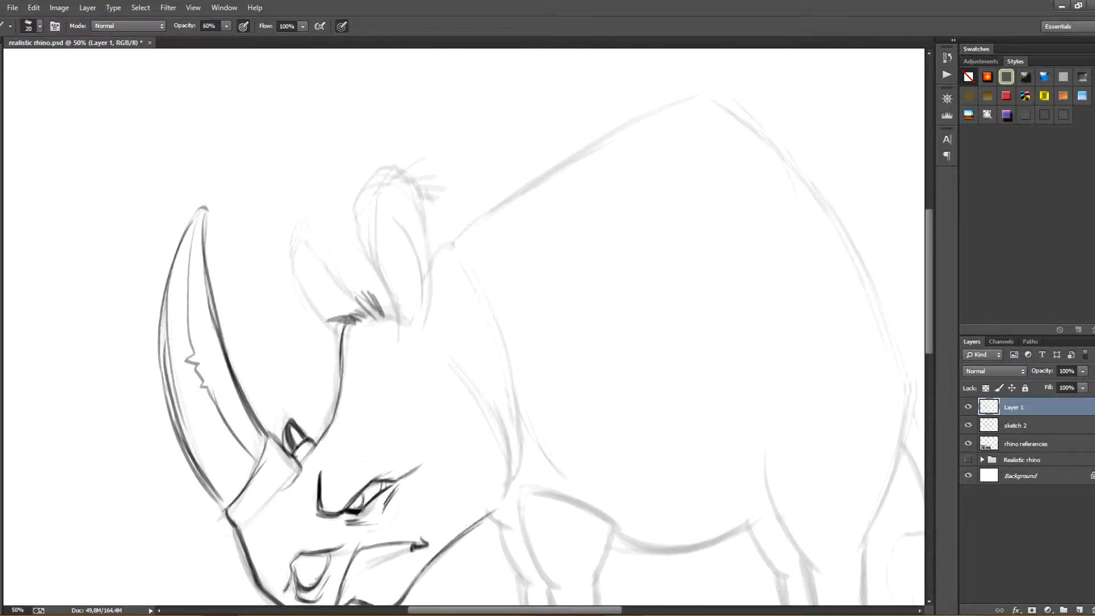
mouse_move(379, 169)
left_mouse_down()
mouse_move(358, 236)
mouse_move(402, 327)
mouse_move(396, 339)
left_mouse_up()
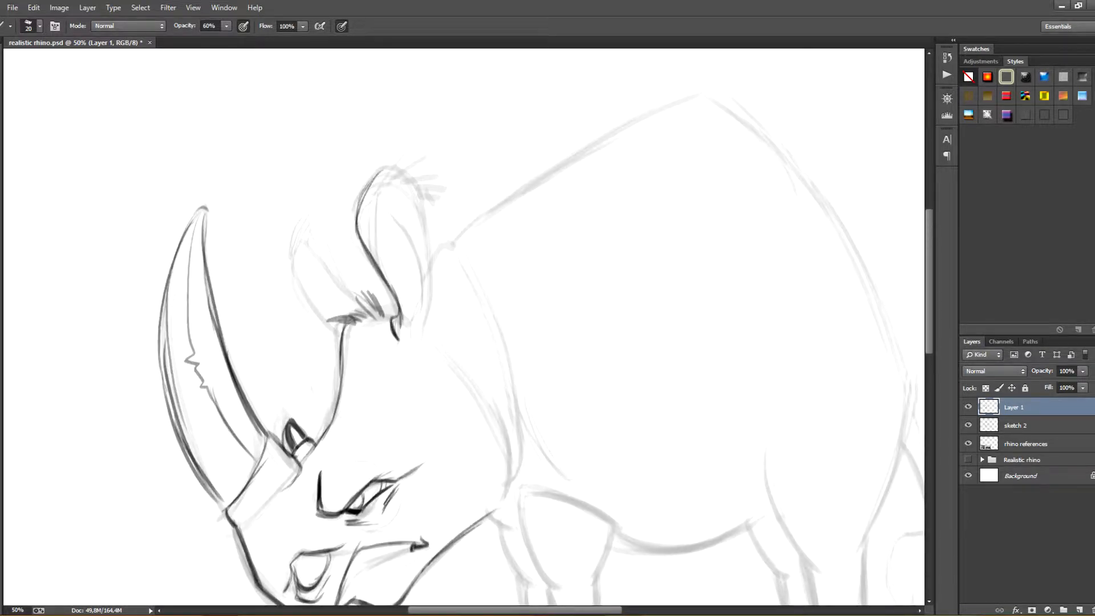
mouse_move(377, 175)
left_mouse_down()
mouse_move(412, 155)
mouse_move(419, 162)
left_mouse_up()
mouse_move(395, 179)
left_mouse_down()
mouse_move(436, 179)
mouse_move(440, 199)
left_mouse_up()
left_click_drag(419, 195, 440, 207)
mouse_move(421, 201)
left_mouse_down()
mouse_move(438, 217)
mouse_move(431, 225)
left_mouse_up()
left_click_drag(422, 218, 432, 308)
mouse_move(434, 267)
left_mouse_down()
mouse_move(417, 347)
mouse_move(395, 354)
left_mouse_up()
key("ctrl+z")
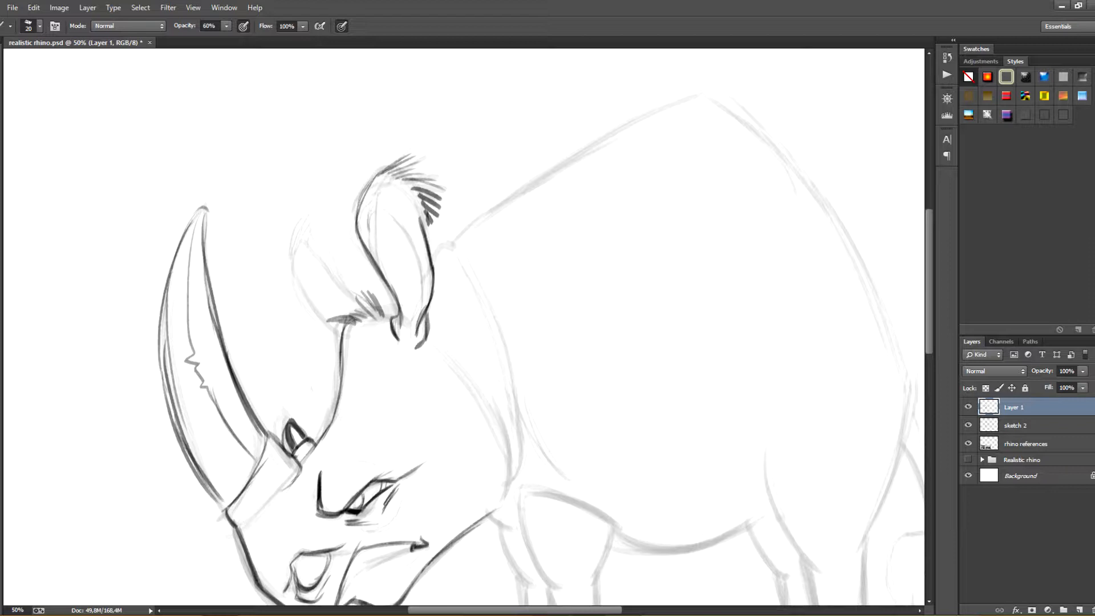
mouse_move(375, 204)
left_mouse_down()
mouse_move(392, 209)
mouse_move(410, 245)
mouse_move(420, 328)
left_mouse_up()
left_click_drag(424, 273, 415, 331)
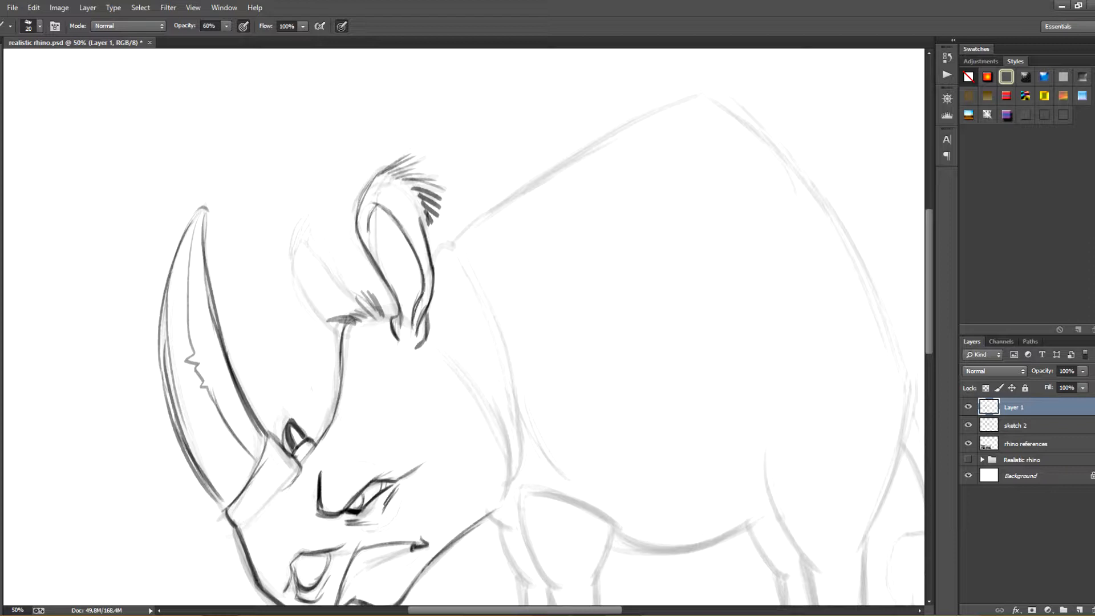
Trace the far ear's outline and inner edge and add small hair tufts at its tip.
mouse_move(308, 239)
left_mouse_down()
mouse_move(359, 309)
mouse_move(319, 329)
left_mouse_up()
left_click_drag(290, 278, 344, 333)
left_click_drag(295, 240, 310, 216)
left_click_drag(304, 237, 320, 228)
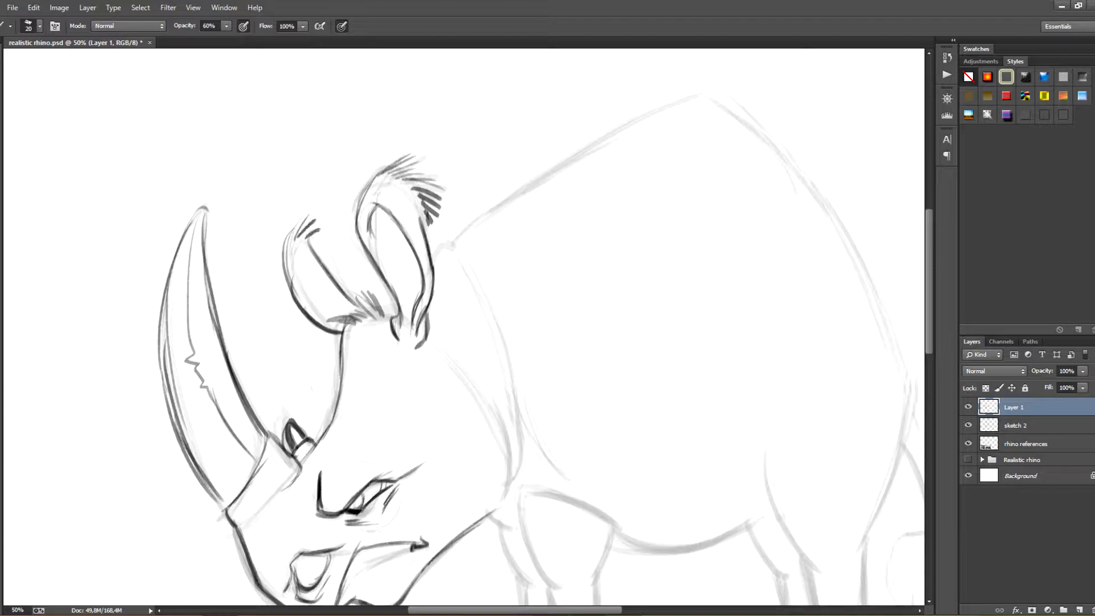
Draw the short start of the neck fold just behind the near ear.
mouse_move(433, 388)
left_mouse_down()
mouse_move(385, 205)
mouse_move(363, 323)
mouse_move(353, 301)
left_mouse_up()
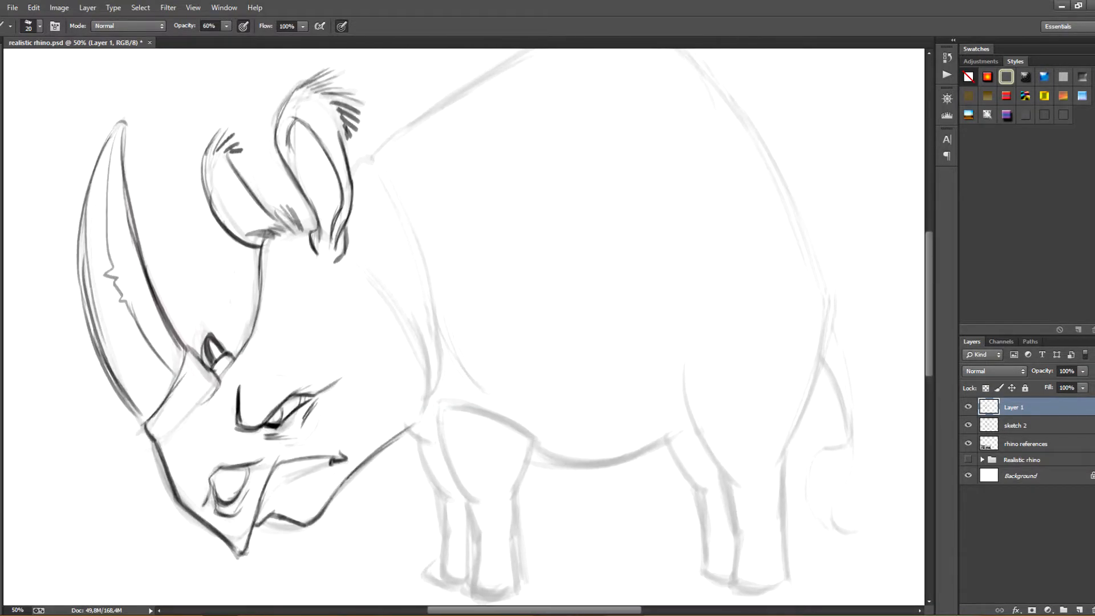
left_click_drag(351, 173, 402, 131)
left_click_drag(416, 182, 388, 278)
key("ctrl+z")
left_click_drag(330, 254, 543, 134)
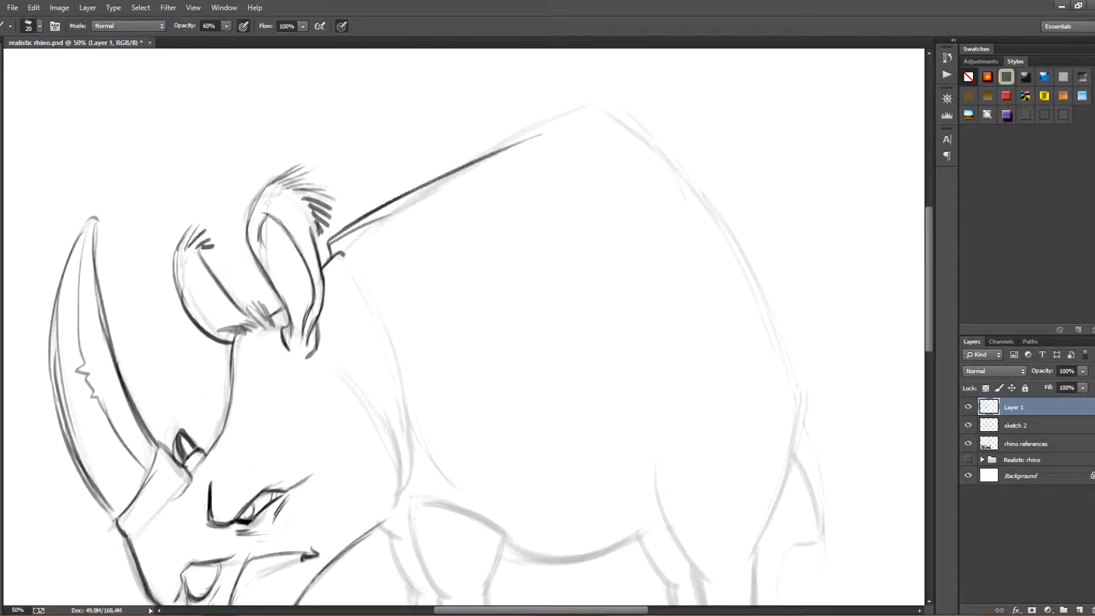
left_click_drag(384, 216, 607, 105)
key("ctrl+alt+z")
key("ctrl+alt+z")
key("ctrl+alt+z")
Trace the back's dark contour from behind the near ear up to its highest point.
left_click_drag(328, 258, 497, 150)
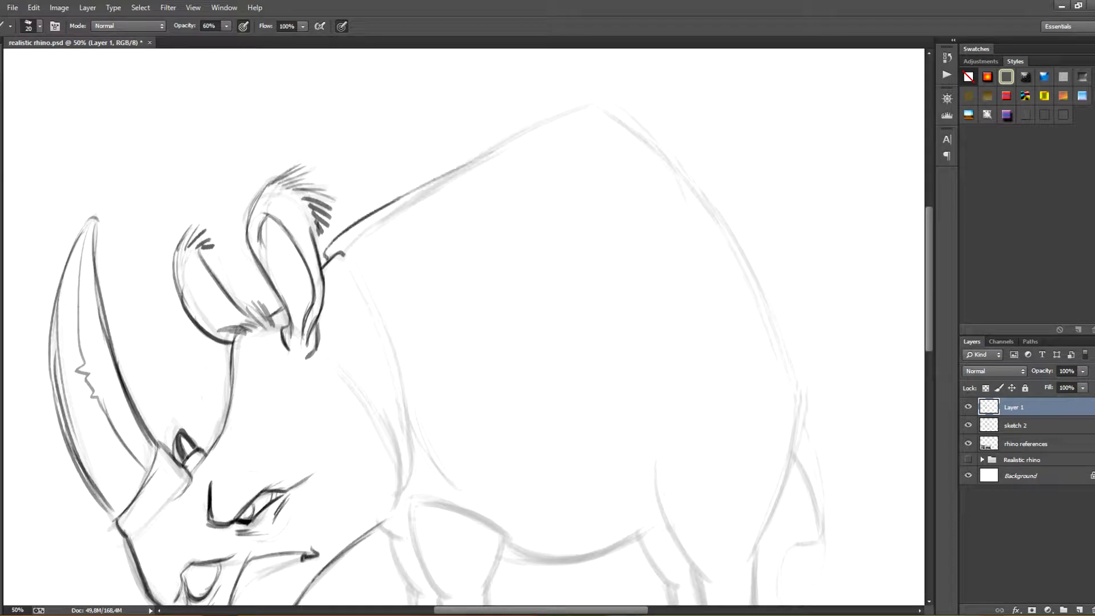
left_click_drag(375, 211, 599, 102)
left_click_drag(349, 230, 614, 97)
Trace the long neck fold from behind the near ear down to the jaw, with a second inner fold beside it.
left_click_drag(394, 330, 459, 193)
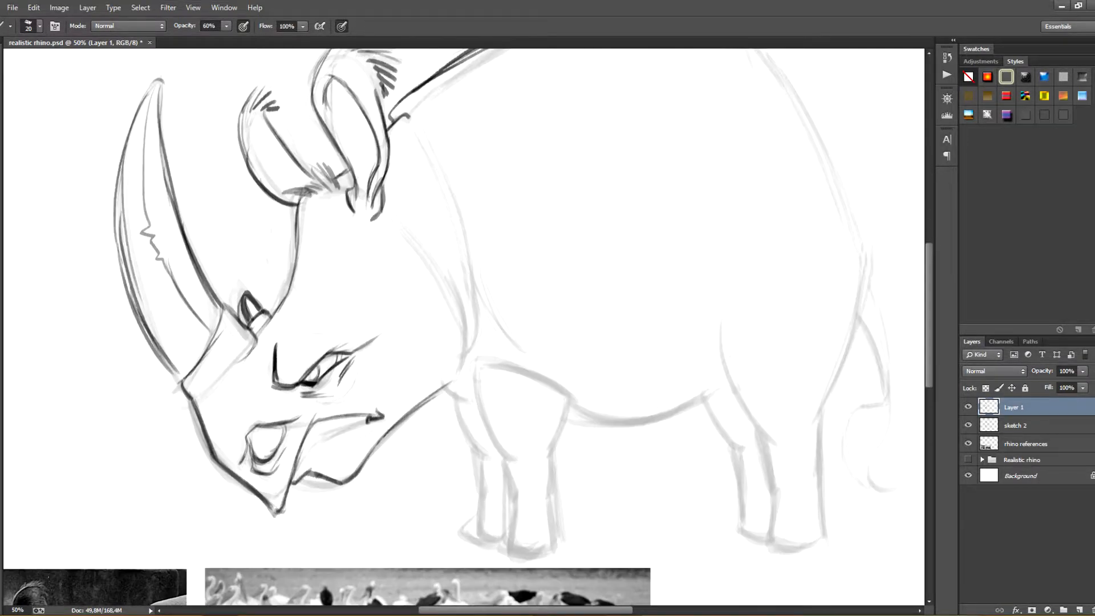
mouse_move(406, 114)
left_mouse_down()
mouse_move(458, 225)
mouse_move(474, 324)
left_mouse_up()
mouse_move(454, 221)
left_mouse_down()
mouse_move(474, 346)
mouse_move(443, 270)
left_mouse_up()
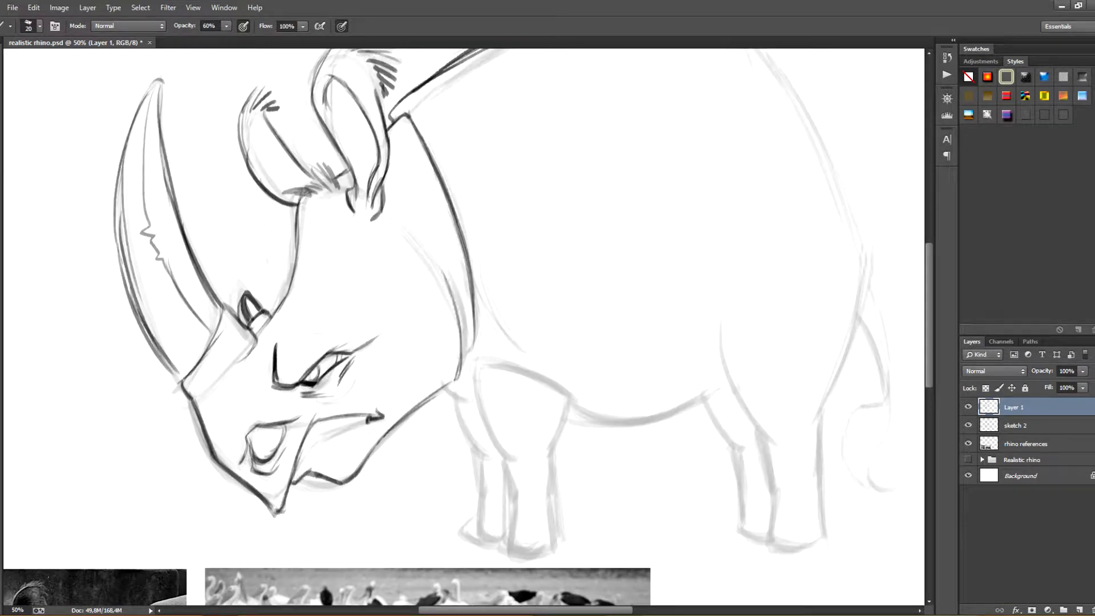
mouse_move(423, 235)
left_mouse_down()
mouse_move(458, 378)
mouse_move(476, 315)
left_mouse_up()
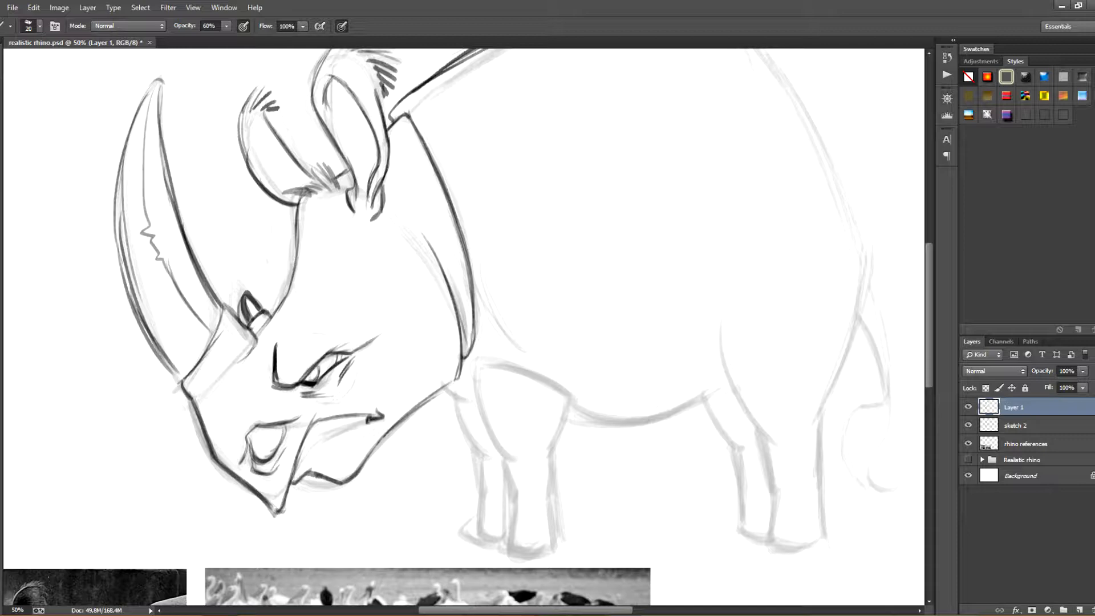
Thicken the inner neck fold and trace the shoulder line from the jaw's base over the near front leg.
left_click_drag(403, 240, 460, 346)
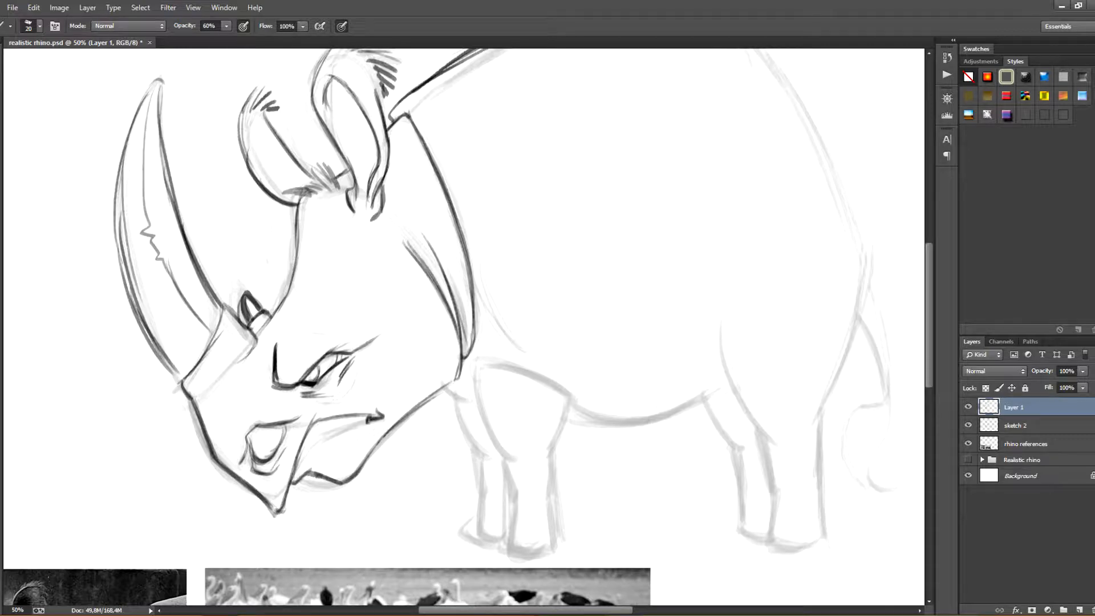
left_click_drag(507, 318, 496, 267)
key("ctrl+z")
left_click_drag(513, 342, 475, 321)
left_click_drag(422, 351, 437, 361)
left_click_drag(435, 351, 530, 373)
left_click_drag(466, 343, 545, 379)
mouse_move(530, 307)
left_mouse_down()
mouse_move(541, 422)
mouse_move(519, 287)
left_mouse_up()
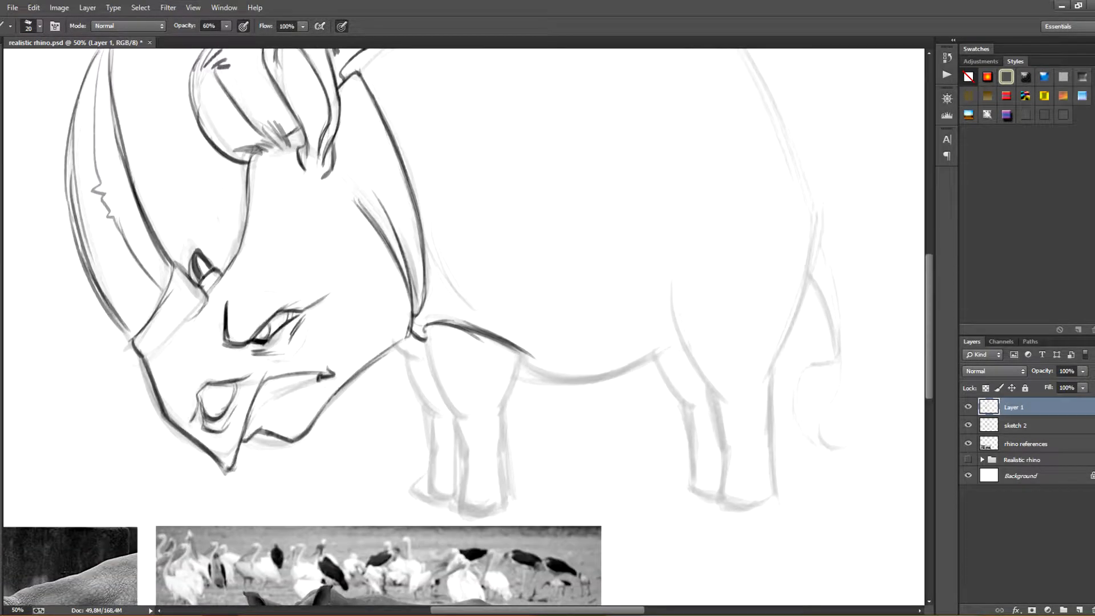
key("ctrl+z")
Trace the upper front edge of the near front leg and the small fold joining it to the jaw.
left_click_drag(426, 328, 462, 428)
key("ctrl+z")
key("ctrl+z")
mouse_move(426, 326)
left_mouse_down()
mouse_move(461, 431)
mouse_move(465, 411)
left_mouse_up()
left_click_drag(395, 343, 425, 359)
left_click_drag(456, 296, 443, 368)
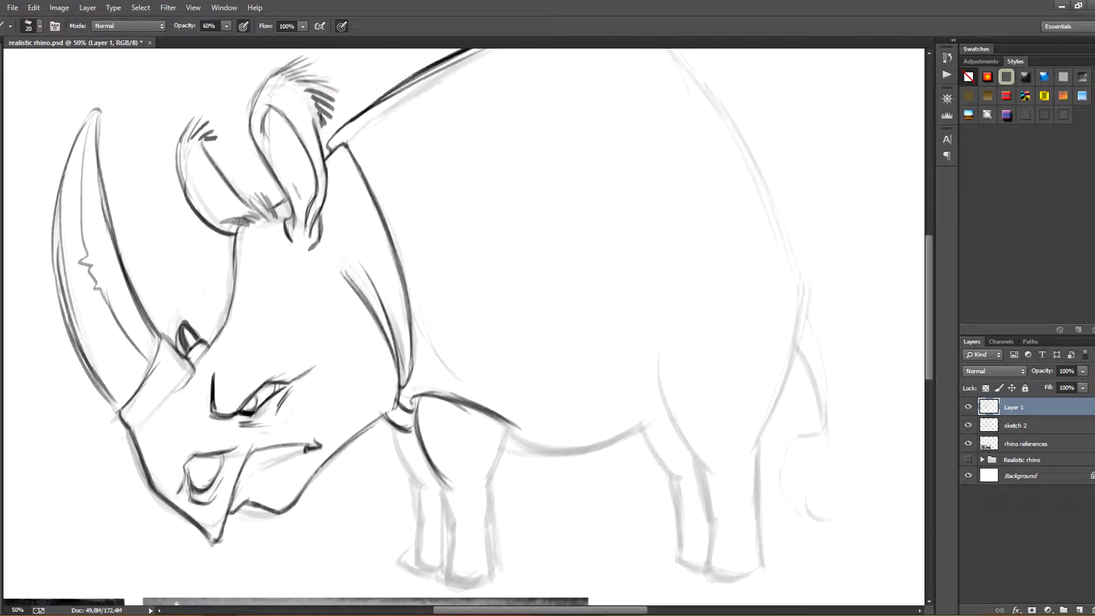
Trace the far front leg's front edge down to the ground and outline the bottom of its foot.
left_click_drag(294, 183, 302, 204)
left_click_drag(293, 182, 306, 217)
mouse_move(399, 427)
left_mouse_down()
mouse_move(385, 315)
mouse_move(402, 368)
left_mouse_up()
left_click_drag(381, 316, 414, 375)
mouse_move(381, 317)
left_mouse_down()
mouse_move(414, 375)
mouse_move(408, 415)
left_mouse_up()
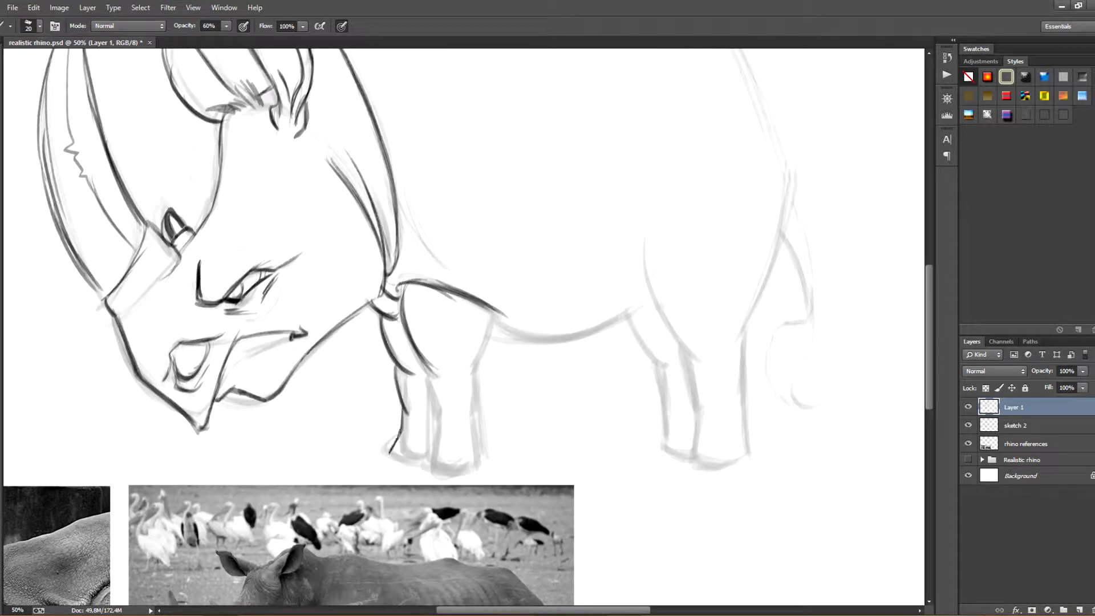
left_click_drag(390, 453, 429, 463)
Trace the lower front and rear edges of the near front leg and the sole of its foot.
mouse_move(422, 361)
left_mouse_down()
mouse_move(440, 411)
mouse_move(430, 466)
left_mouse_up()
key("ctrl+z")
mouse_move(437, 399)
left_mouse_down()
mouse_move(431, 469)
mouse_move(452, 474)
left_mouse_up()
left_click_drag(474, 404, 489, 463)
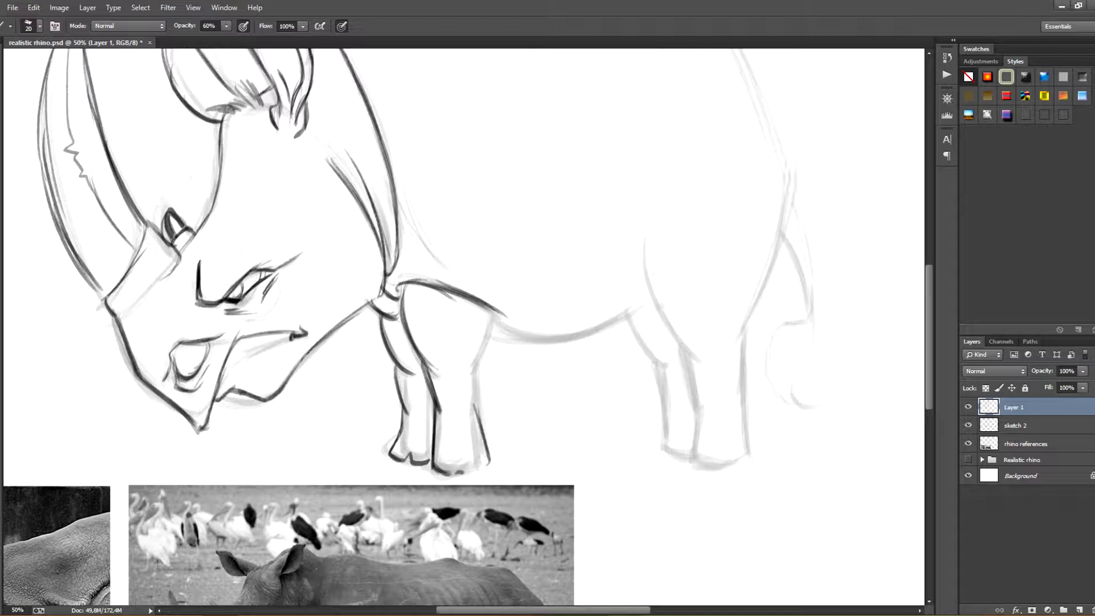
Erase the rough ends of both front feet's outlines and redraw them as rounded toes.
key("e")
left_click_drag(434, 436, 436, 471)
mouse_move(398, 434)
left_mouse_down()
mouse_move(390, 454)
mouse_move(470, 475)
left_mouse_up()
key("b")
key("e")
key("b")
key("e")
mouse_move(464, 473)
left_mouse_down()
mouse_move(489, 454)
mouse_move(488, 467)
left_mouse_up()
key("b")
Trace the near front leg's rear edge, undoing the misplaced strokes.
left_click_drag(478, 357, 478, 423)
mouse_move(493, 313)
left_mouse_down()
mouse_move(480, 366)
mouse_move(444, 391)
left_mouse_up()
mouse_move(467, 386)
left_mouse_down()
mouse_move(439, 395)
mouse_move(454, 409)
mouse_move(464, 331)
mouse_move(446, 333)
left_mouse_up()
key("ctrl+alt+z")
key("ctrl+alt+z")
key("ctrl+alt+z")
Draw the toe divisions on the near front foot and close its rear outline.
mouse_move(473, 333)
left_mouse_down()
mouse_move(446, 341)
mouse_move(450, 482)
mouse_move(382, 417)
left_mouse_up()
left_click_drag(317, 475, 338, 488)
left_click_drag(336, 467, 333, 487)
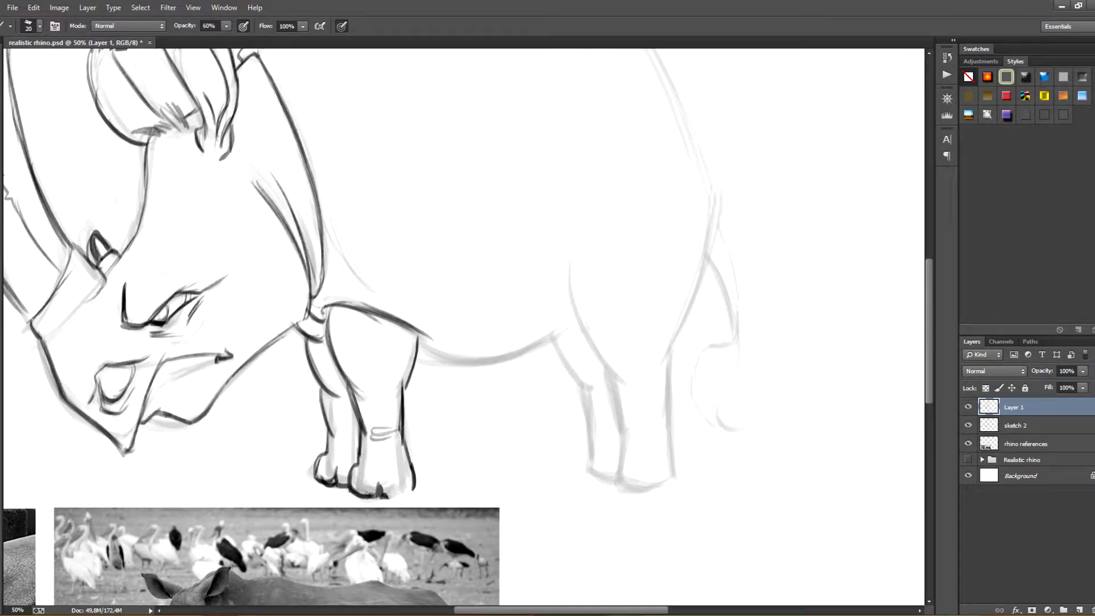
left_click_drag(403, 467, 395, 494)
left_click_drag(392, 497, 409, 491)
Trace the belly line behind the near front leg and the front curve of the near hind thigh.
mouse_move(399, 342)
left_mouse_down()
mouse_move(454, 449)
mouse_move(442, 471)
mouse_move(267, 454)
mouse_move(374, 467)
left_mouse_up()
left_click_drag(399, 433, 376, 347)
left_click_drag(413, 263, 444, 383)
left_click_drag(421, 240, 474, 409)
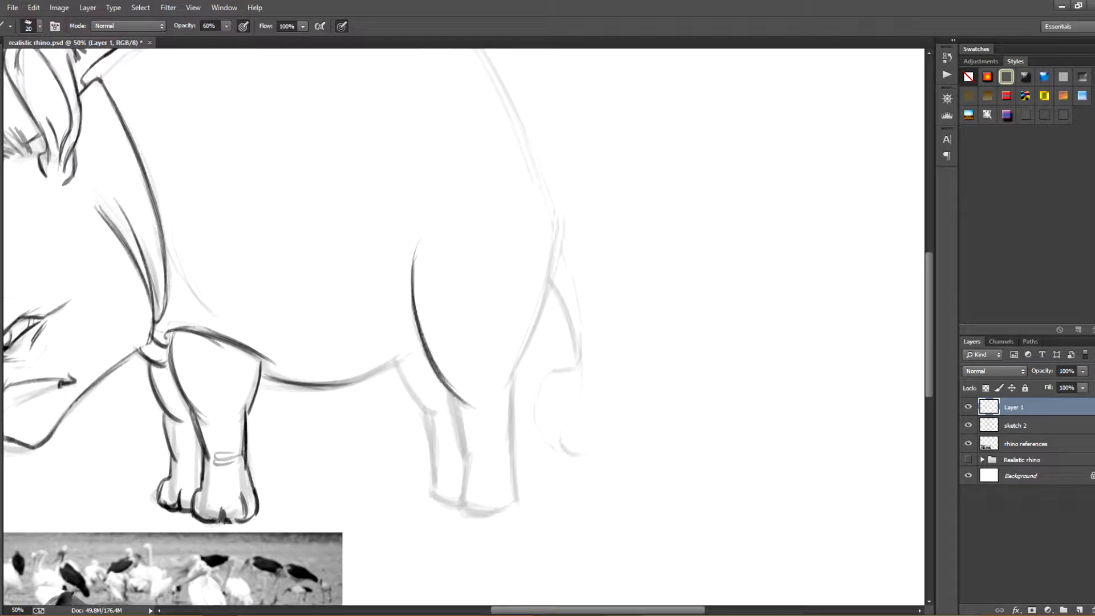
Trace the near hind leg's front and rear edges below the thigh and outline its foot with toes.
mouse_move(416, 305)
left_mouse_down()
mouse_move(470, 407)
mouse_move(463, 443)
left_mouse_up()
mouse_move(448, 390)
left_mouse_down()
mouse_move(469, 457)
mouse_move(462, 483)
left_mouse_up()
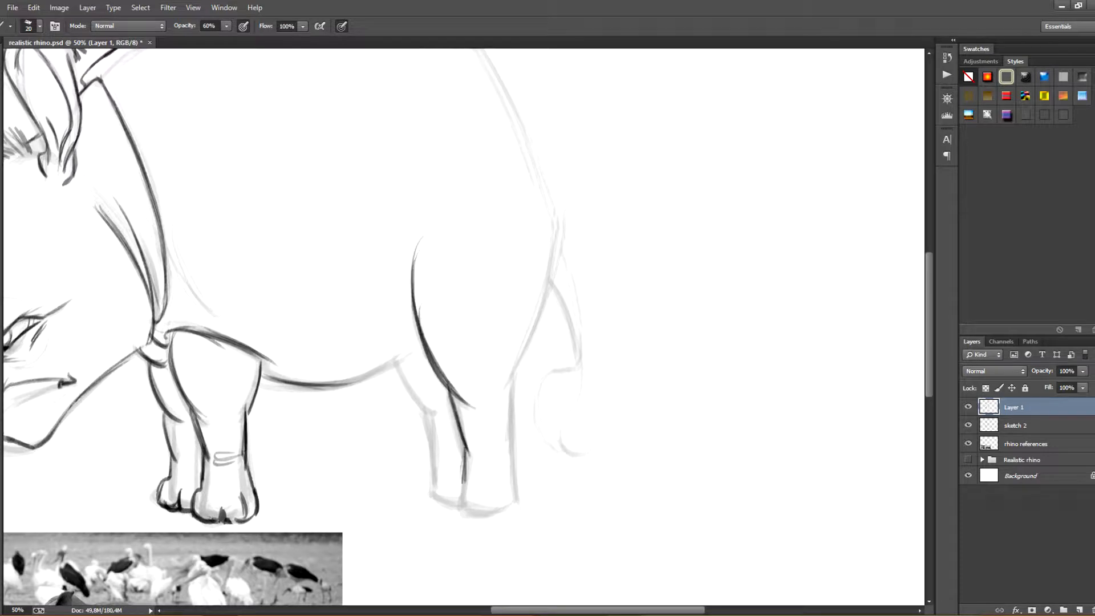
left_click_drag(467, 440, 465, 479)
left_click_drag(463, 479, 453, 514)
mouse_move(454, 508)
left_mouse_down()
mouse_move(485, 520)
mouse_move(519, 506)
left_mouse_up()
mouse_move(519, 368)
left_mouse_down()
mouse_move(512, 479)
mouse_move(527, 510)
left_mouse_up()
left_click_drag(523, 474, 526, 513)
mouse_move(524, 510)
left_mouse_down()
mouse_move(477, 516)
mouse_move(505, 514)
left_mouse_up()
Trace the far hind leg from the belly down to its foot.
left_click_drag(397, 362, 437, 453)
mouse_move(425, 412)
left_mouse_down()
mouse_move(434, 482)
mouse_move(425, 500)
mouse_move(452, 503)
left_mouse_up()
left_click_drag(432, 463, 425, 488)
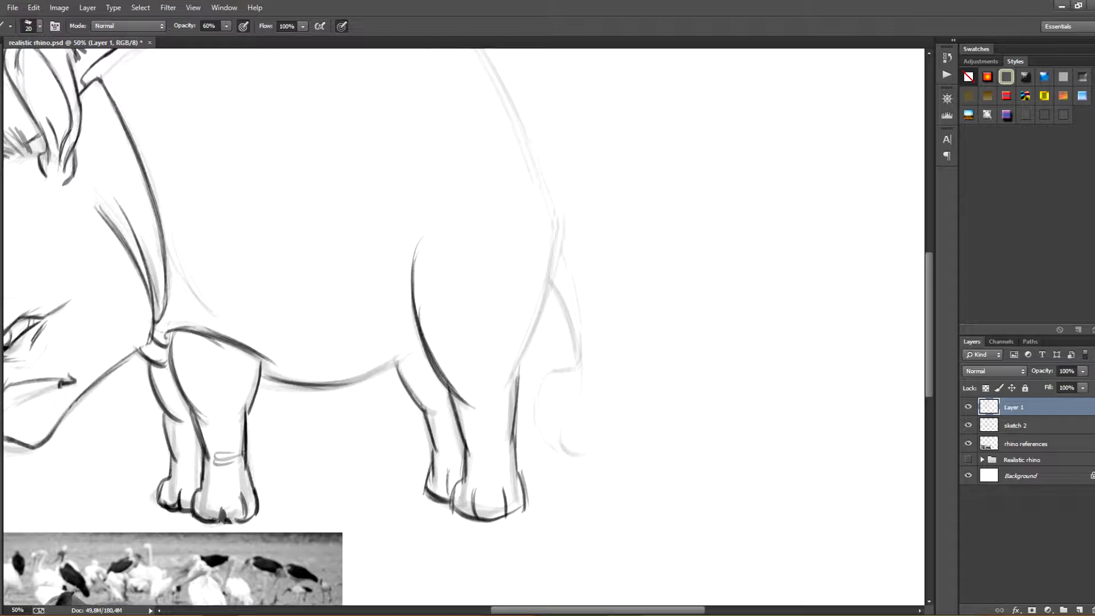
Extend the belly line to the hind thigh and trace the thigh's rear contour down to the leg.
left_click_drag(421, 344, 362, 375)
left_click_drag(563, 224, 516, 382)
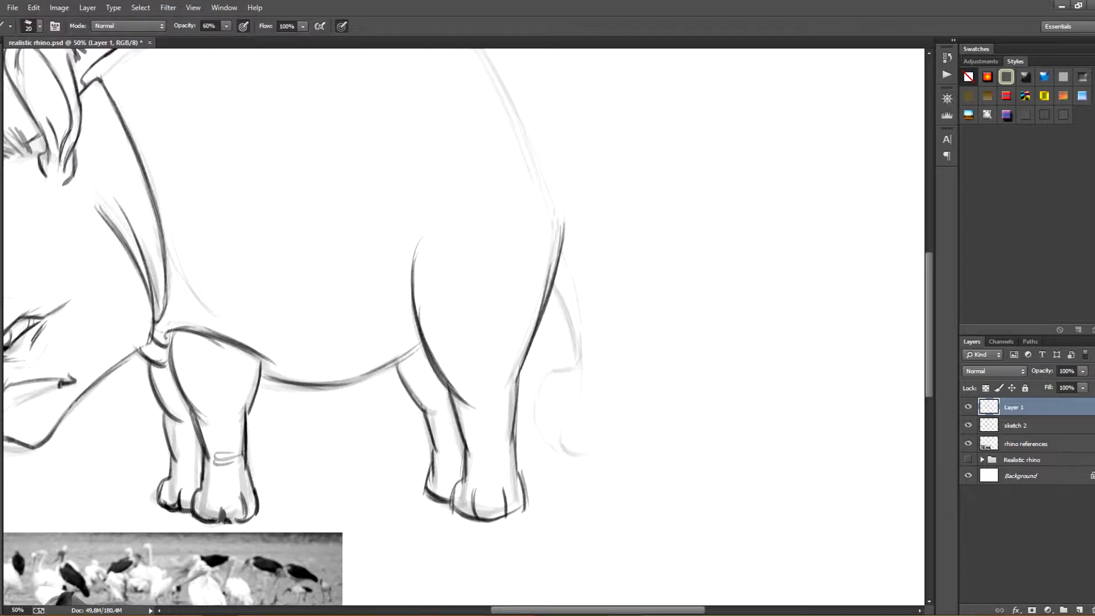
left_click_drag(533, 317, 514, 388)
Trace the rump's contour from the back's highest point downward and add thin curved fold lines on the flank.
left_click_drag(513, 342, 474, 502)
mouse_move(329, 87)
left_mouse_down()
mouse_move(400, 151)
mouse_move(468, 251)
left_mouse_up()
left_click_drag(426, 191, 515, 364)
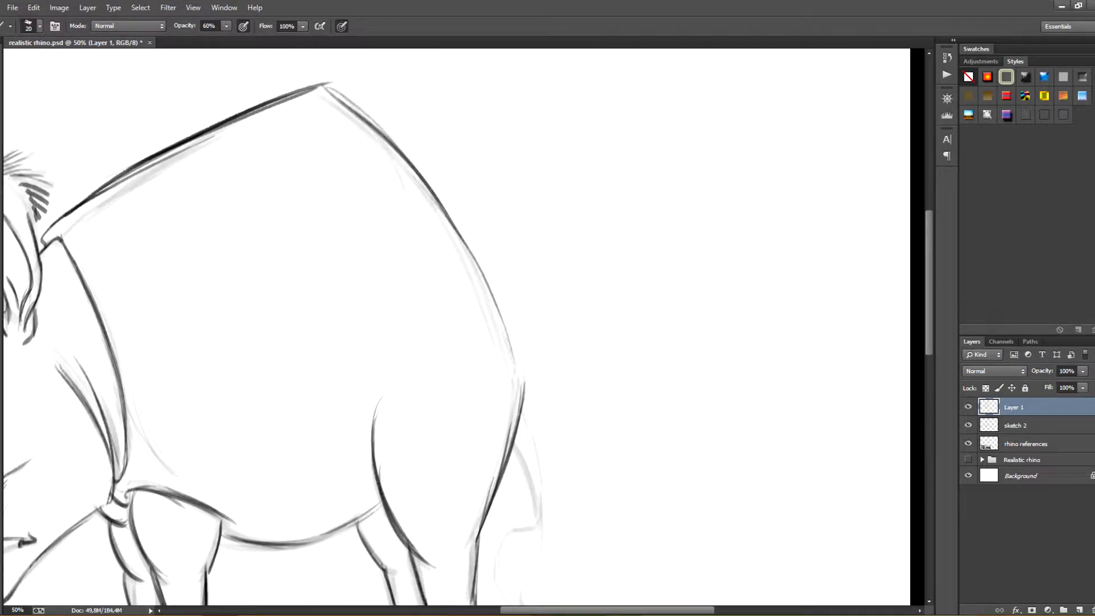
left_click_drag(342, 152, 313, 375)
left_click_drag(348, 178, 336, 355)
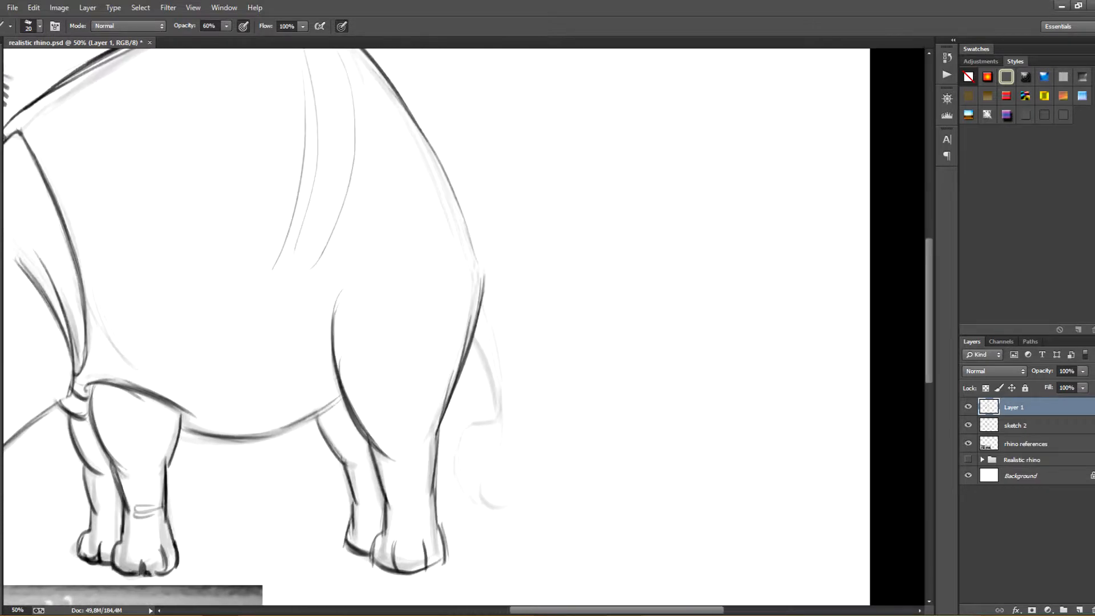
Trace both edges of the tail and draw the curled hair tuft at its end.
mouse_move(485, 296)
left_mouse_down()
mouse_move(480, 325)
mouse_move(494, 330)
mouse_move(502, 408)
left_mouse_up()
left_click_drag(489, 317, 502, 406)
mouse_move(469, 338)
left_mouse_down()
mouse_move(491, 418)
mouse_move(454, 463)
mouse_move(464, 483)
left_mouse_up()
mouse_move(468, 457)
left_mouse_down()
mouse_move(473, 502)
mouse_move(516, 490)
left_mouse_up()
left_click_drag(501, 460, 508, 503)
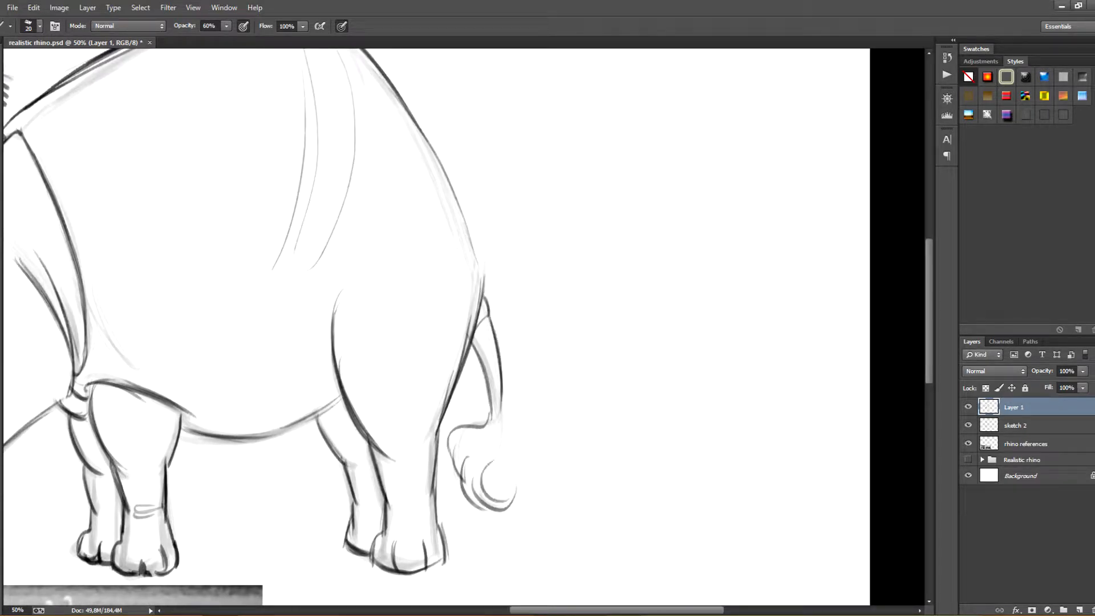
Erase the doubled front edge of the large horn and redraw it as one clean curve.
mouse_move(497, 410)
left_mouse_down()
mouse_move(490, 476)
mouse_move(829, 351)
mouse_move(838, 443)
left_mouse_up()
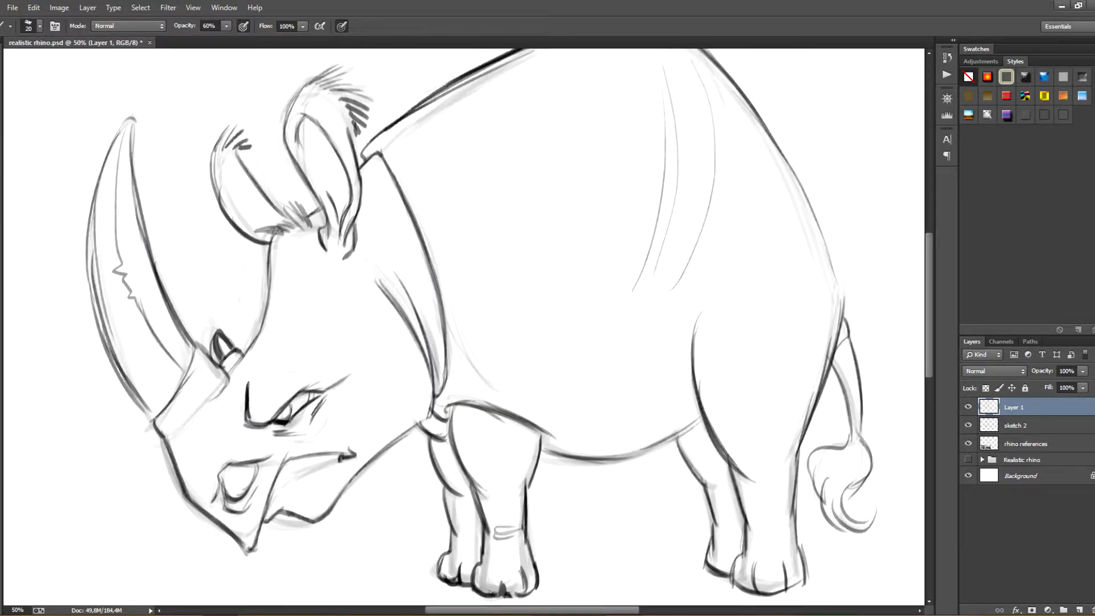
key("e")
mouse_move(91, 229)
left_mouse_down()
mouse_move(121, 384)
mouse_move(138, 406)
left_mouse_up()
key("b")
mouse_move(91, 214)
left_mouse_down()
mouse_move(108, 321)
mouse_move(153, 412)
left_mouse_up()
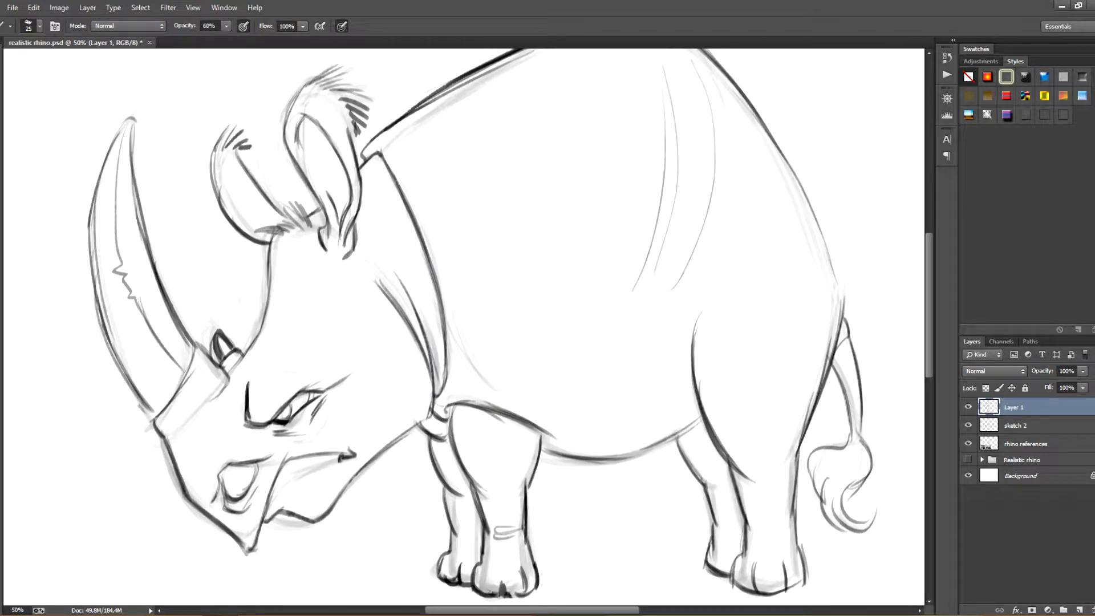
Erase part of the large horn's rear edge and redraw it with a small jagged notch.
key("e")
left_click_drag(147, 242, 160, 286)
key("b")
left_click_drag(143, 235, 149, 290)
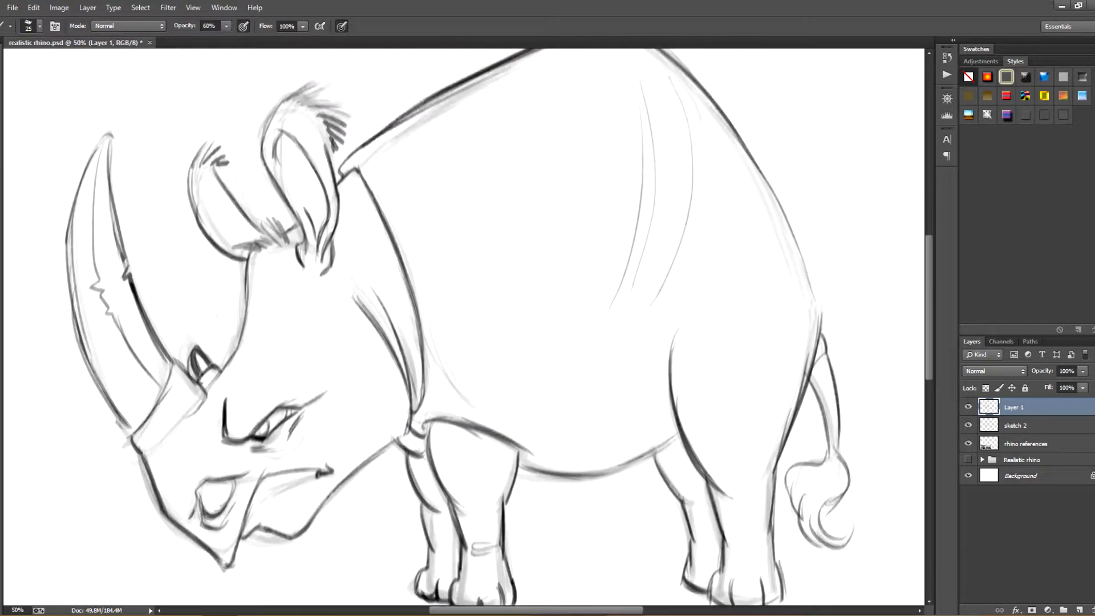
Redraw the small second horn behind the large one and darken the rump's contour above the tail.
mouse_move(196, 348)
left_mouse_down()
mouse_move(208, 318)
mouse_move(210, 343)
mouse_move(220, 331)
mouse_move(209, 346)
mouse_move(226, 333)
left_mouse_up()
key("e")
key("b")
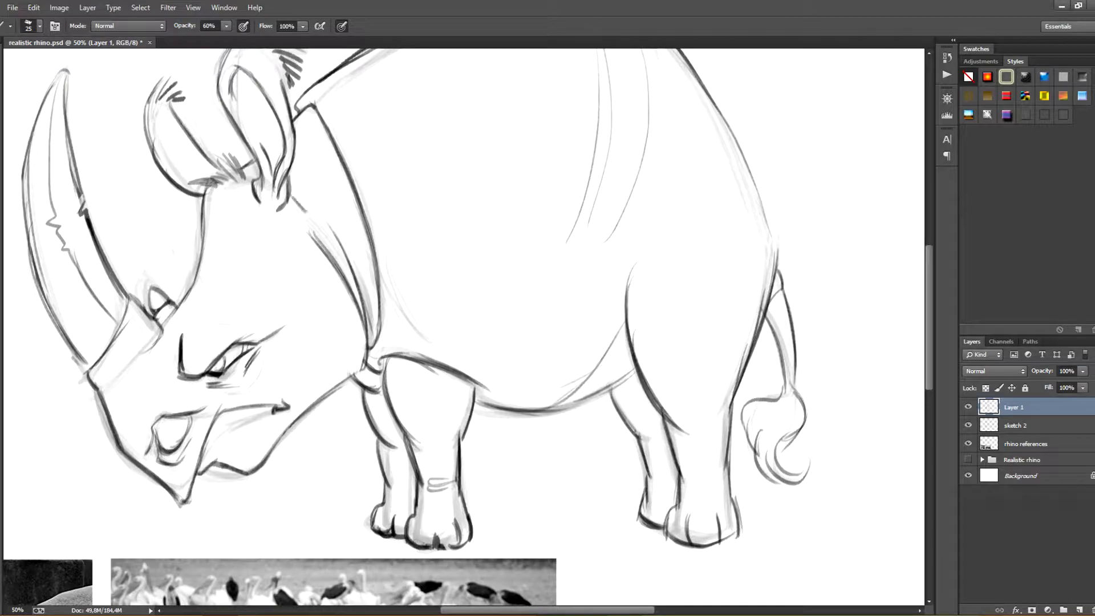
key("ctrl+minus")
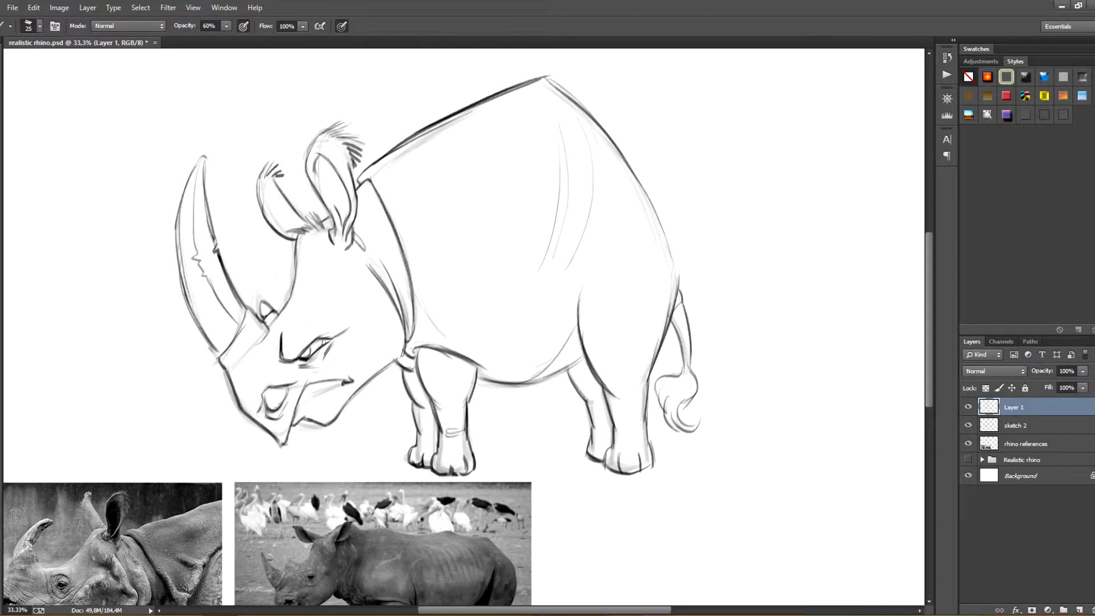
left_click_drag(640, 182, 679, 286)
Erase the near hind thigh's front curve and redraw it as a flank fold bending down toward the belly.
mouse_move(542, 343)
left_mouse_down()
mouse_move(657, 290)
mouse_move(654, 247)
left_mouse_up()
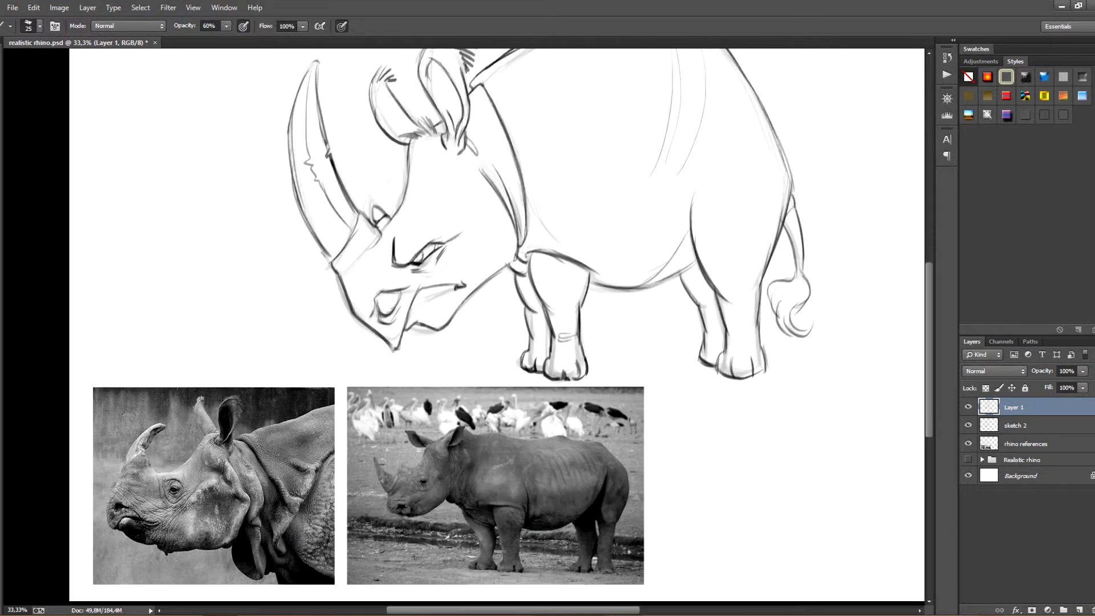
key("e")
left_click_drag(693, 193, 696, 257)
key("b")
left_click_drag(734, 197, 686, 271)
mouse_move(745, 154)
left_mouse_down()
mouse_move(685, 274)
mouse_move(690, 265)
left_mouse_up()
mouse_move(748, 156)
left_mouse_down()
mouse_move(667, 282)
mouse_move(587, 291)
mouse_move(601, 353)
mouse_move(602, 270)
mouse_move(614, 323)
mouse_move(614, 293)
left_mouse_up()
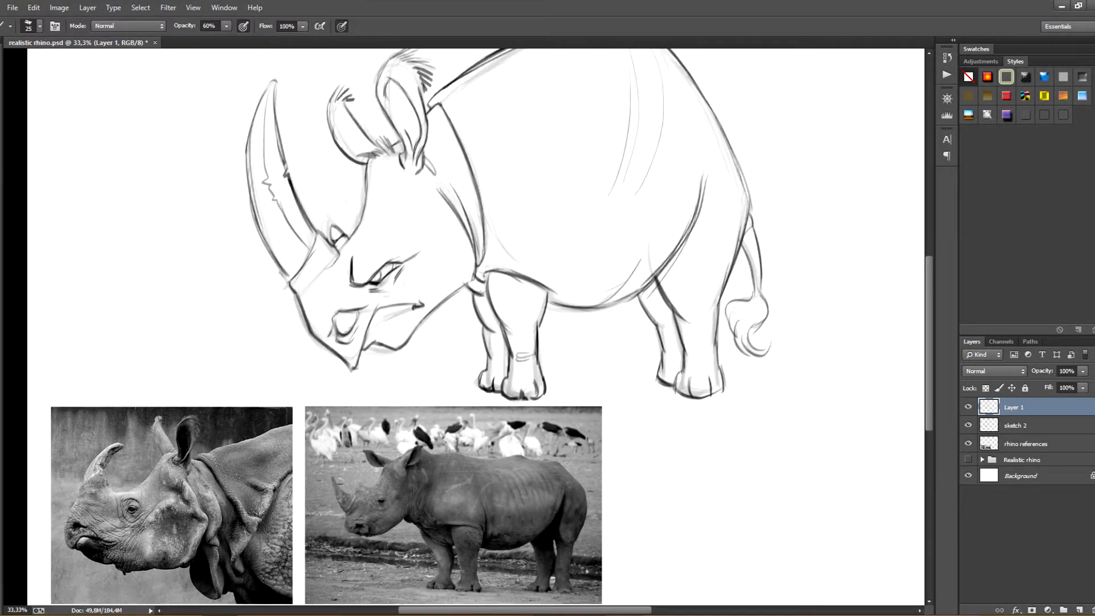
Draw curved skin folds on the head below the near ear and a round contour on the cheek.
mouse_move(385, 190)
left_mouse_down()
mouse_move(408, 215)
mouse_move(429, 212)
mouse_move(409, 216)
mouse_move(441, 239)
mouse_move(428, 288)
left_mouse_up()
key("e")
key("b")
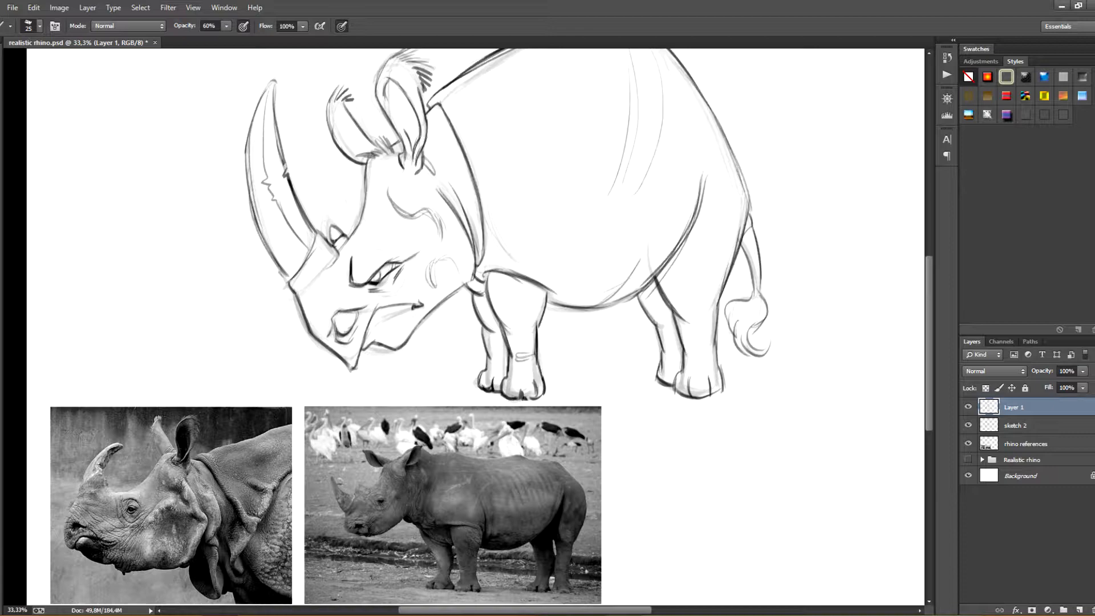
Erase the round cheek contour and add wrinkles across the near hind leg.
left_click_drag(398, 207, 366, 281)
key("e")
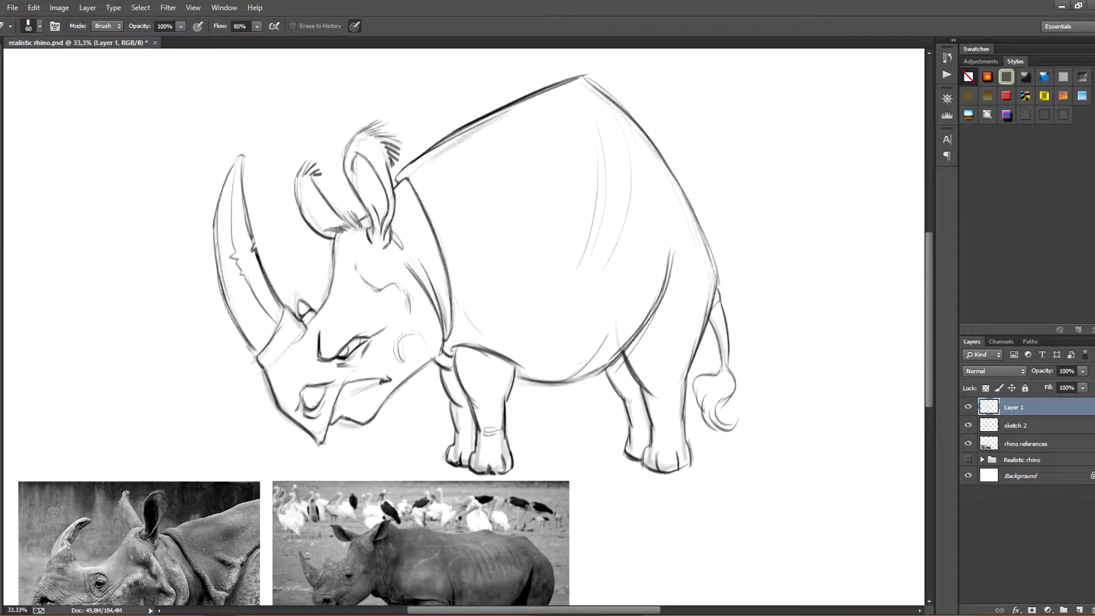
mouse_move(396, 360)
left_mouse_down()
mouse_move(421, 335)
mouse_move(451, 262)
left_mouse_up()
key("b")
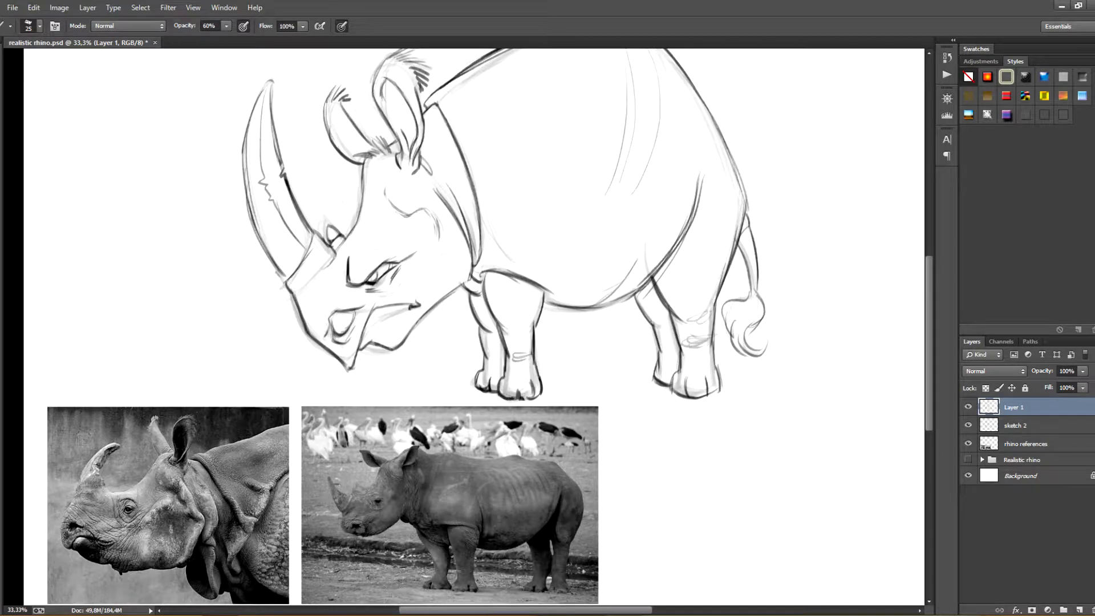
Undo the last wrinkle strokes on the near hind leg and save the document.
key("ctrl+alt+z")
key("ctrl+alt+z")
mouse_move(688, 343)
left_mouse_down()
mouse_move(711, 338)
mouse_move(673, 384)
mouse_move(698, 337)
mouse_move(673, 329)
mouse_move(664, 404)
left_mouse_up()
key("ctrl+s")
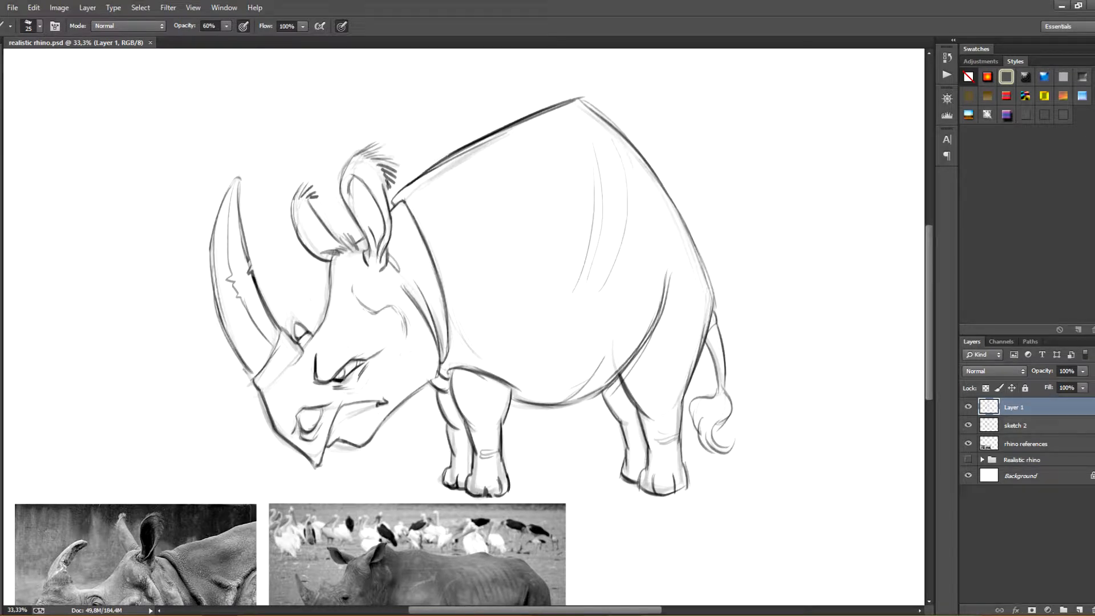
Merge Layer 1 with the sketch 2 layer and rename the merged layer "sketch".
left_click(1026, 425, "shift")
right_click(1042, 425)
left_click(952, 472)
double_click(1013, 407)
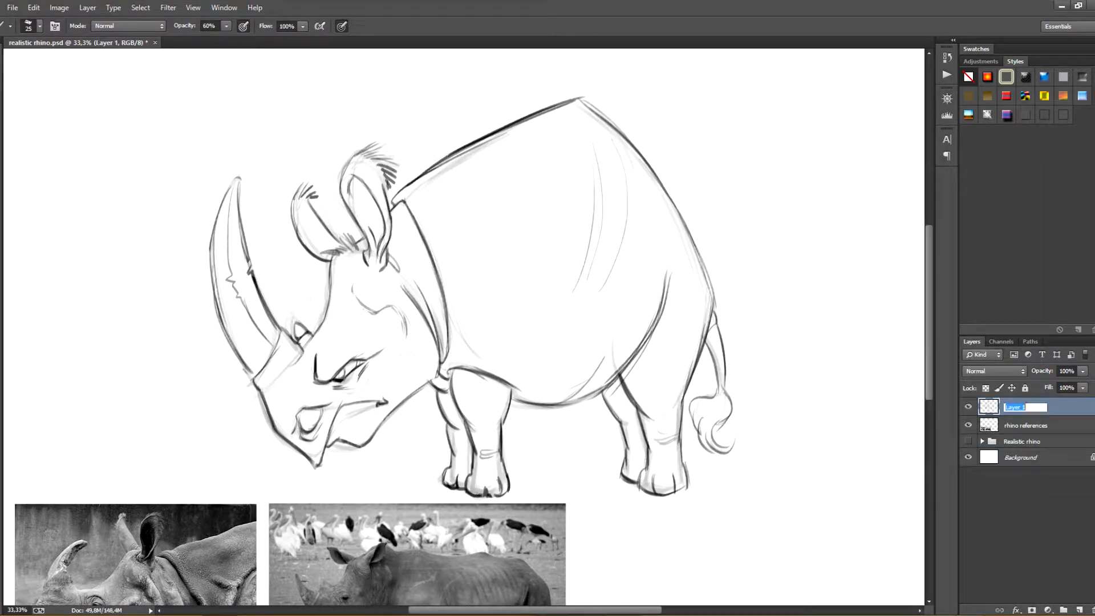
type("sketch")
key("Return")
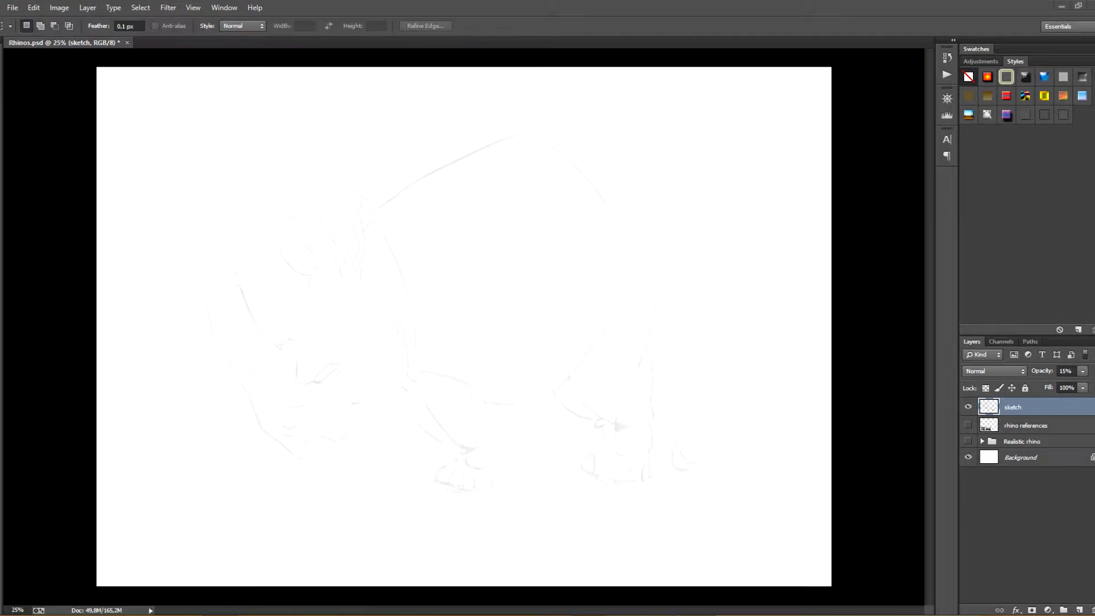
Add a new layer named "clean up" above the faded sketch and switch to the Brush tool.
left_click(1079, 610)
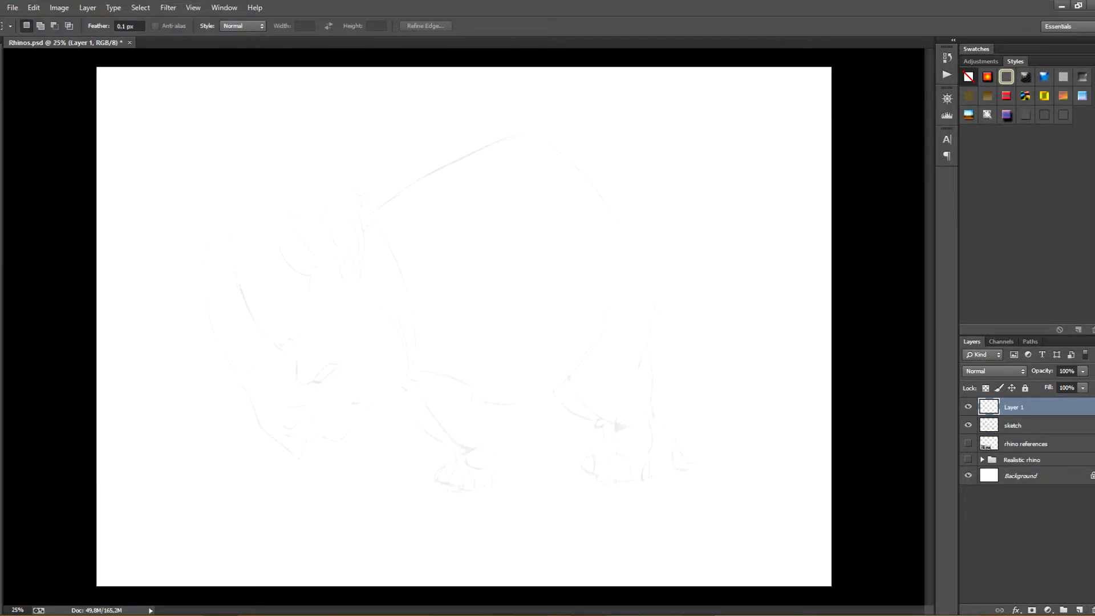
double_click(1013, 406)
type("clean up")
key("Return")
key("b")
mouse_move(169, 365)
left_mouse_down()
mouse_move(345, 357)
mouse_move(387, 296)
left_mouse_up()
key("ctrl+z")
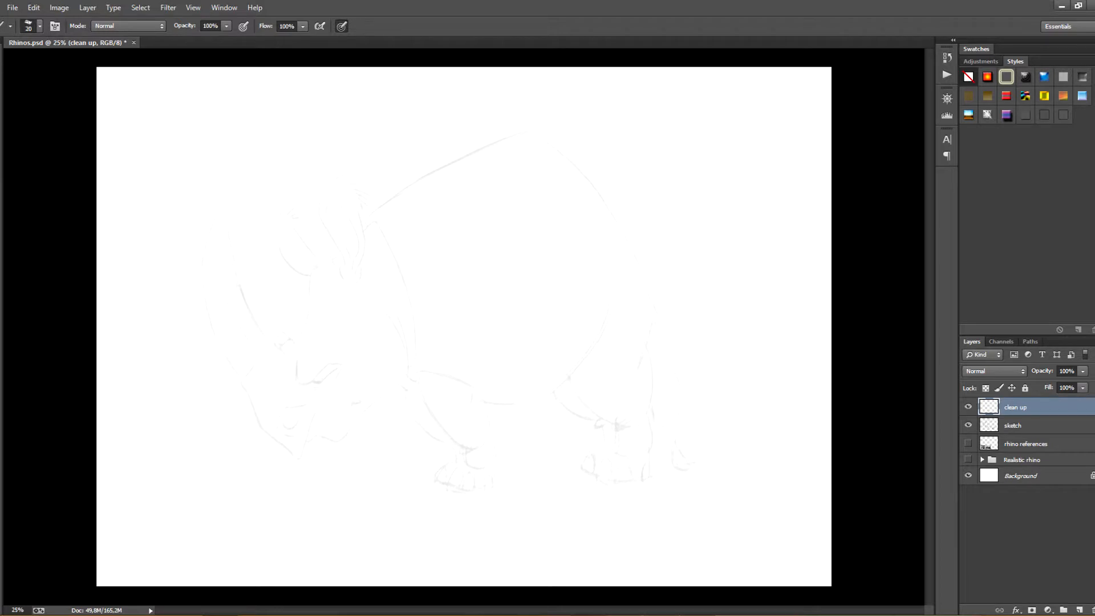
key("bracketright")
key("bracketright")
key("bracketright")
mouse_move(355, 343)
left_mouse_down()
mouse_move(395, 342)
mouse_move(468, 307)
left_mouse_up()
key("ctrl+z")
Ink the snout's thick front outline from the horn's base to the beak tip, plus the thin upper lip edge.
key("ctrl+plus")
left_click_drag(377, 354, 573, 276)
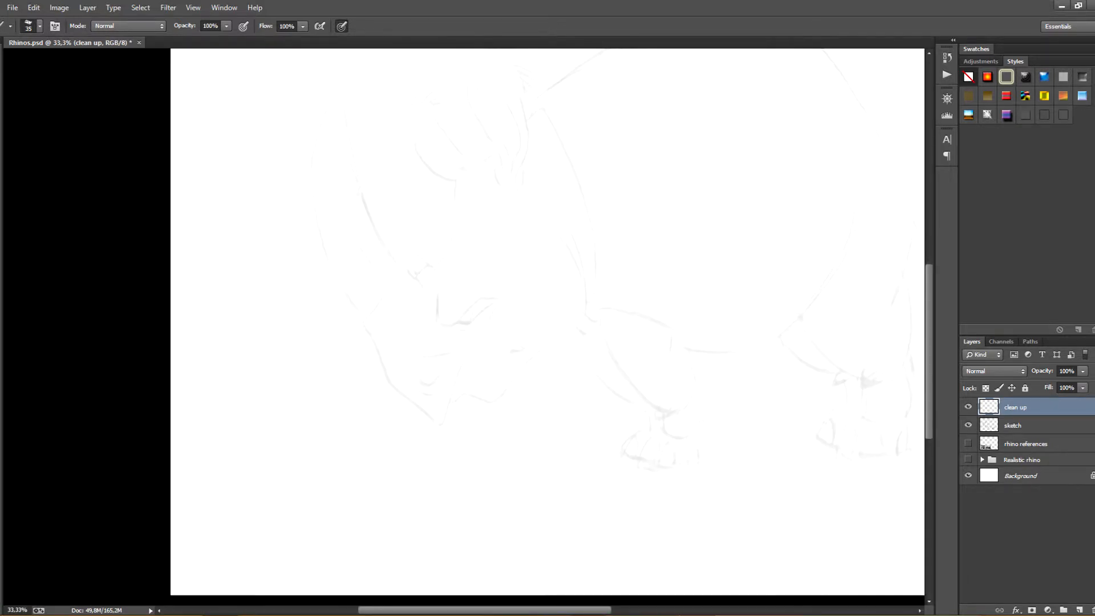
key("ctrl+plus")
key("bracketleft")
mouse_move(311, 325)
left_mouse_down()
mouse_move(350, 418)
mouse_move(331, 388)
mouse_move(336, 400)
mouse_move(384, 470)
mouse_move(459, 376)
left_mouse_up()
key("r")
key("b")
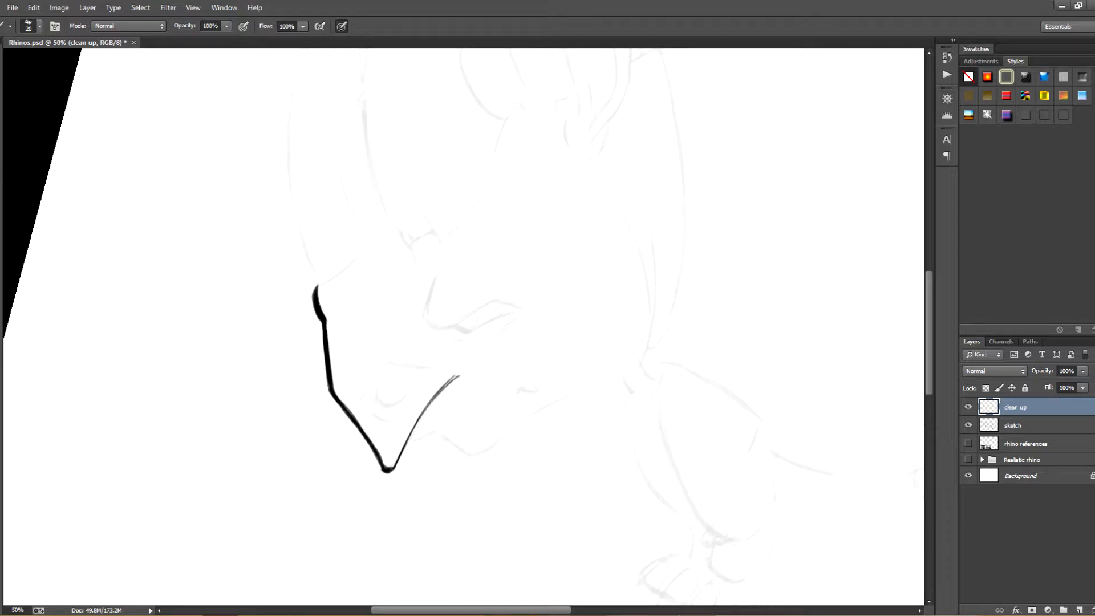
Ink the mouth line back from the upper lip and finish it with a small forked corner.
key("r")
left_click_drag(388, 456, 484, 476)
key("b")
left_click_drag(489, 370, 541, 337)
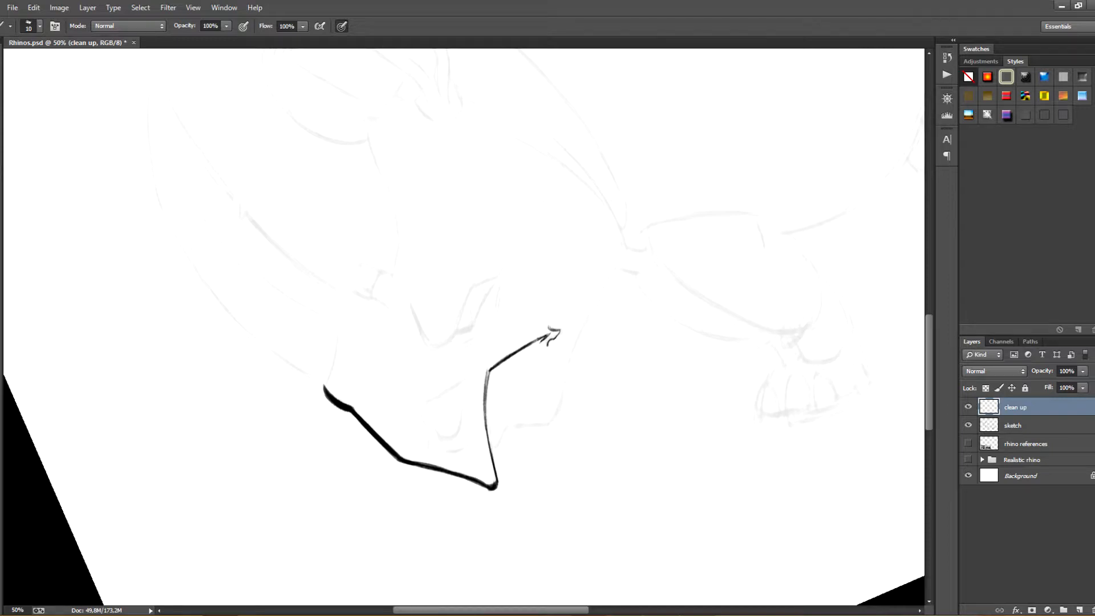
key("r")
left_click_drag(556, 337, 558, 329)
key("b")
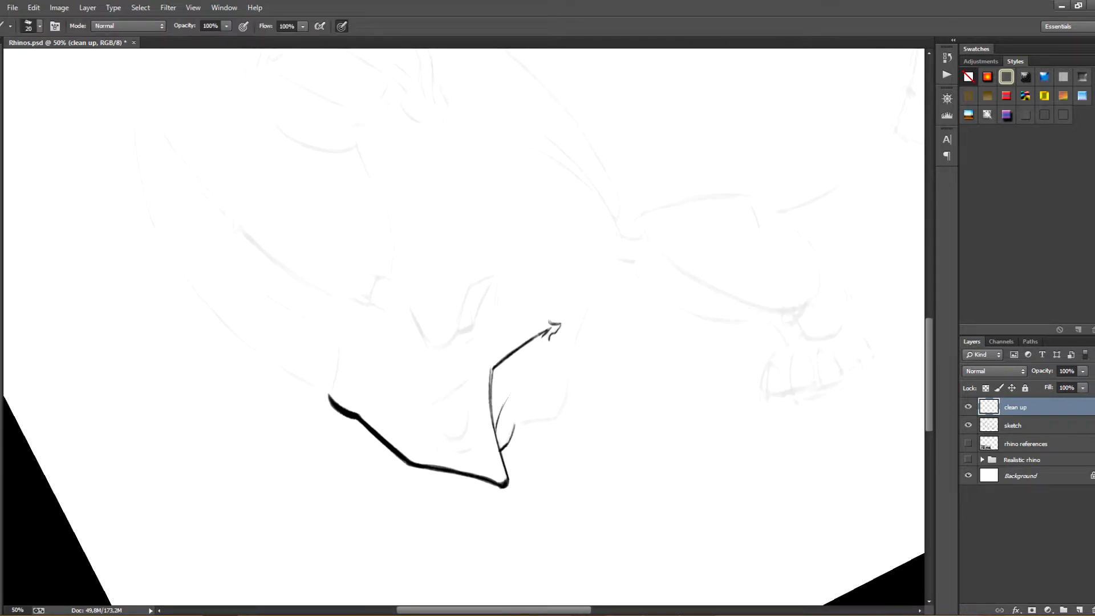
Ink the lower lip's outline beneath the mouth and carry it toward the chin.
mouse_move(502, 451)
left_mouse_down()
mouse_move(514, 426)
mouse_move(374, 394)
mouse_move(398, 435)
mouse_move(572, 393)
left_mouse_up()
key("r")
key("b")
key("r")
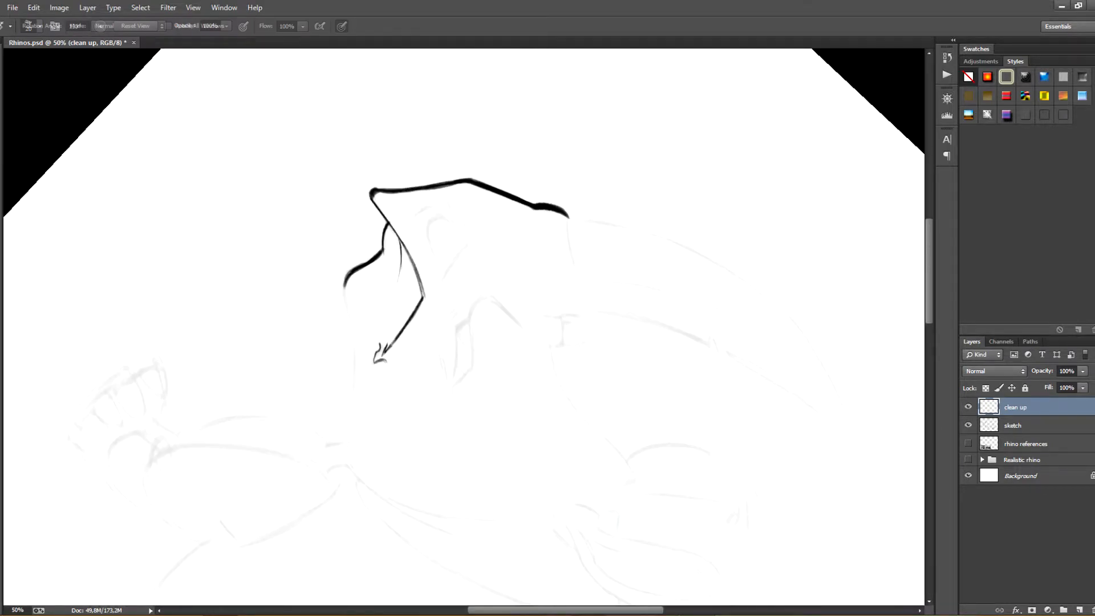
key("b")
mouse_move(344, 301)
left_mouse_down()
mouse_move(351, 318)
mouse_move(538, 246)
left_mouse_up()
Ink the chin's underside with a thicker line curving into the jaw.
key("r")
key("b")
left_click_drag(472, 166, 541, 249)
mouse_move(488, 183)
left_mouse_down()
mouse_move(561, 260)
mouse_move(436, 438)
mouse_move(552, 400)
mouse_move(539, 414)
mouse_move(366, 388)
left_mouse_up()
key("r")
key("b")
mouse_move(304, 269)
left_mouse_down()
mouse_move(308, 296)
mouse_move(332, 241)
mouse_move(383, 191)
left_mouse_up()
Extend the thick jaw line from the chin up to the neck fold, redoing the misplaced stroke.
key("e")
key("b")
key("r")
key("b")
left_click_drag(384, 194, 396, 217)
key("ctrl+z")
mouse_move(383, 195)
left_mouse_down()
mouse_move(399, 220)
mouse_move(433, 456)
left_mouse_up()
key("e")
key("r")
key("b")
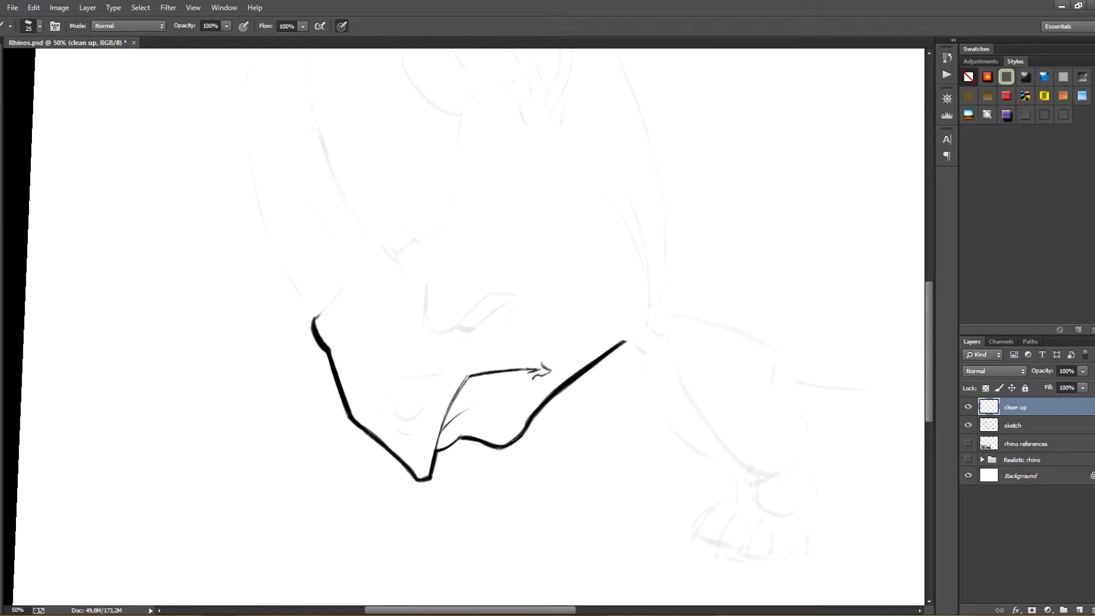
Undo the last jaw stroke and ink the curved base line of the front horn from the top of the snout.
key("ctrl+z")
left_click_drag(315, 318, 366, 234)
key("r")
Ink the angled upper eyelid and extend it back past the eye's outer corner with a thin tapering line.
mouse_move(433, 319)
left_mouse_down()
mouse_move(450, 297)
mouse_move(489, 291)
left_mouse_up()
key("b")
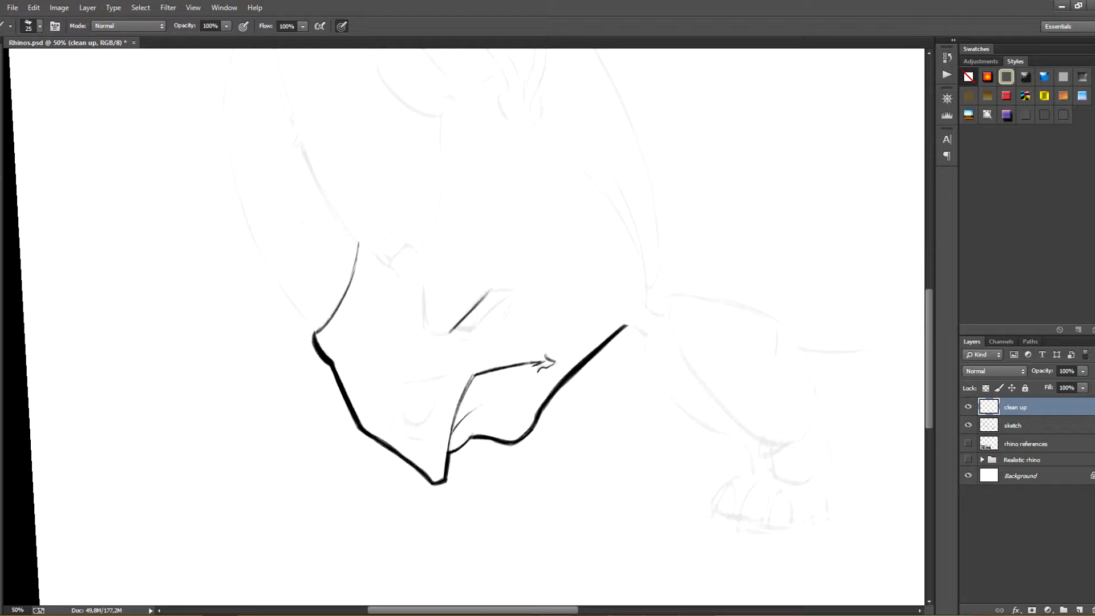
key("r")
left_click_drag(501, 343, 504, 320)
key("b")
mouse_move(466, 288)
left_mouse_down()
mouse_move(496, 254)
mouse_move(542, 301)
left_mouse_up()
key("r")
key("b")
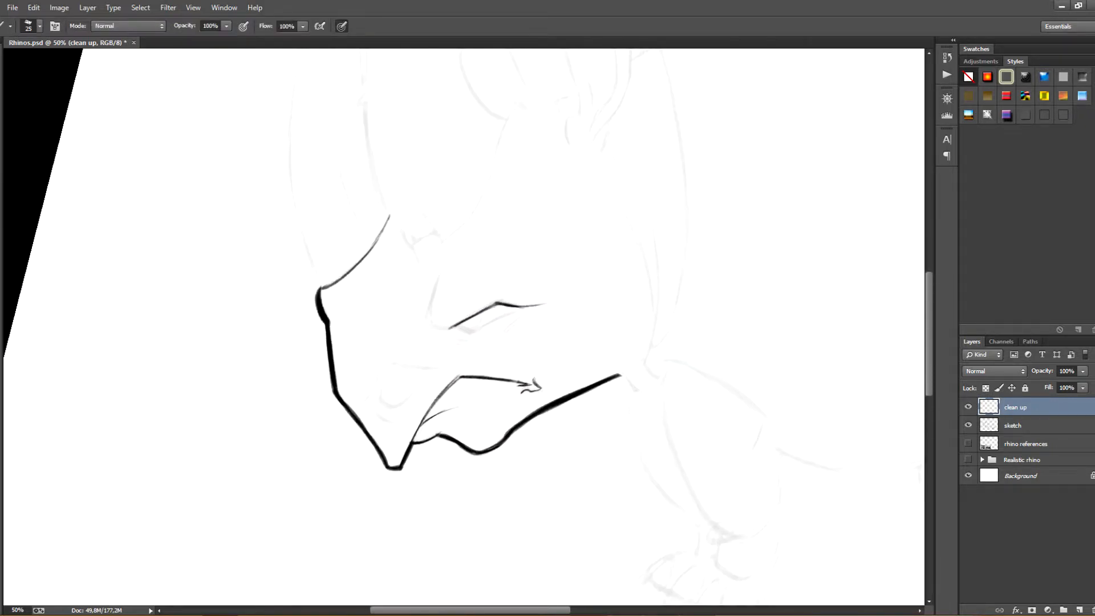
Ink the eye's lower lid and iris, adding small wrinkles at the inner corner and beneath the eye.
key("r")
left_click_drag(540, 376, 553, 348)
key("b")
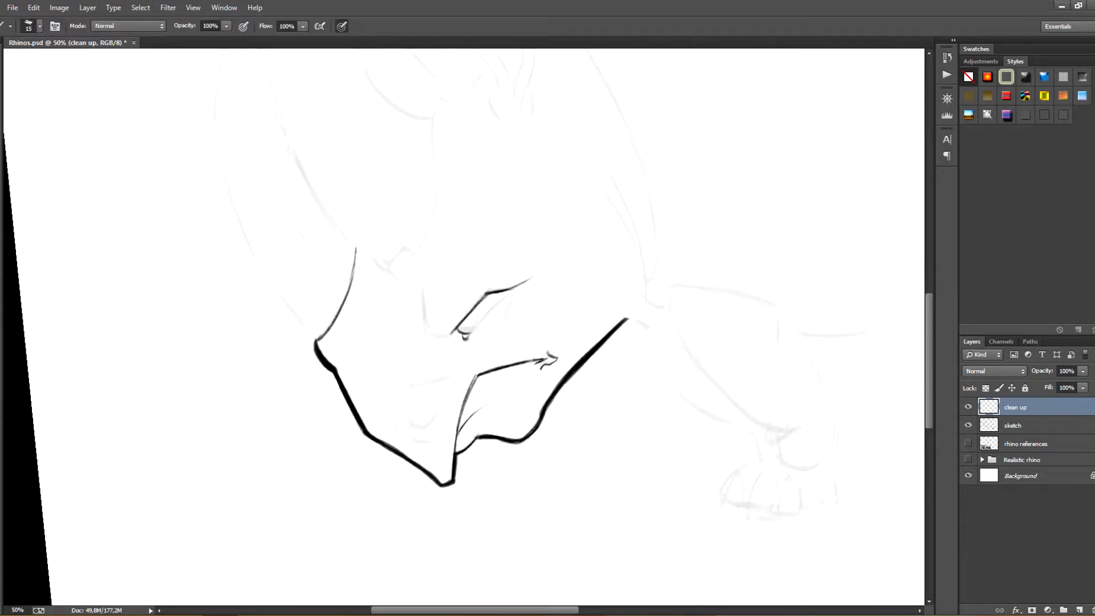
mouse_move(465, 339)
left_mouse_down()
mouse_move(508, 296)
mouse_move(497, 304)
left_mouse_up()
key("r")
left_click_drag(536, 296, 542, 337)
key("b")
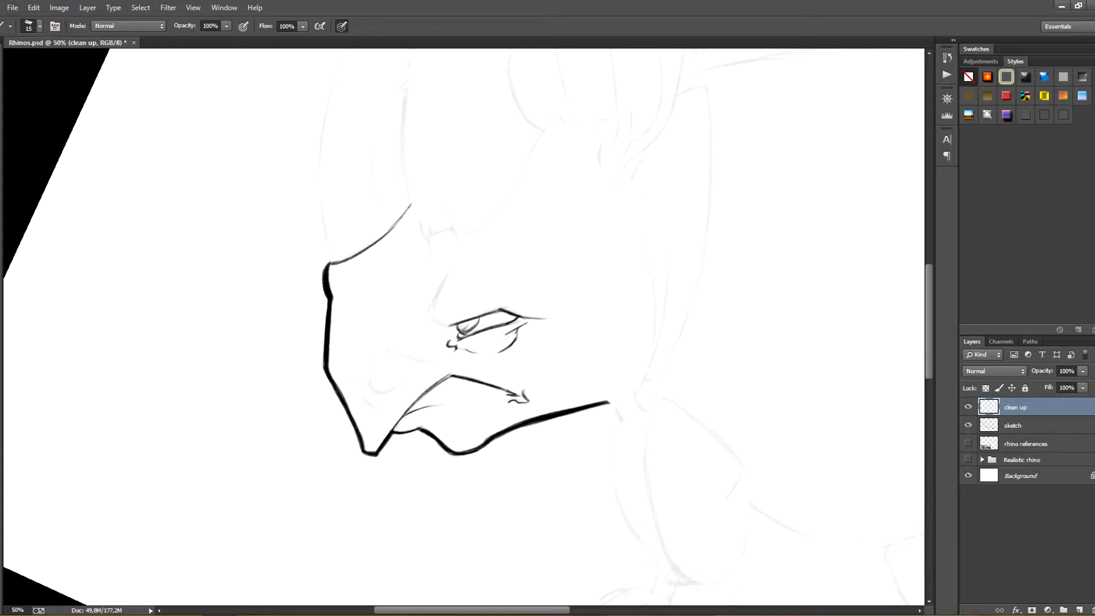
Redo the iris stroke and darken the pupil under the upper eyelid.
key("ctrl+z")
left_click_drag(473, 325, 461, 333)
key("ctrl+z")
key("r")
left_click_drag(542, 337, 513, 268)
key("b")
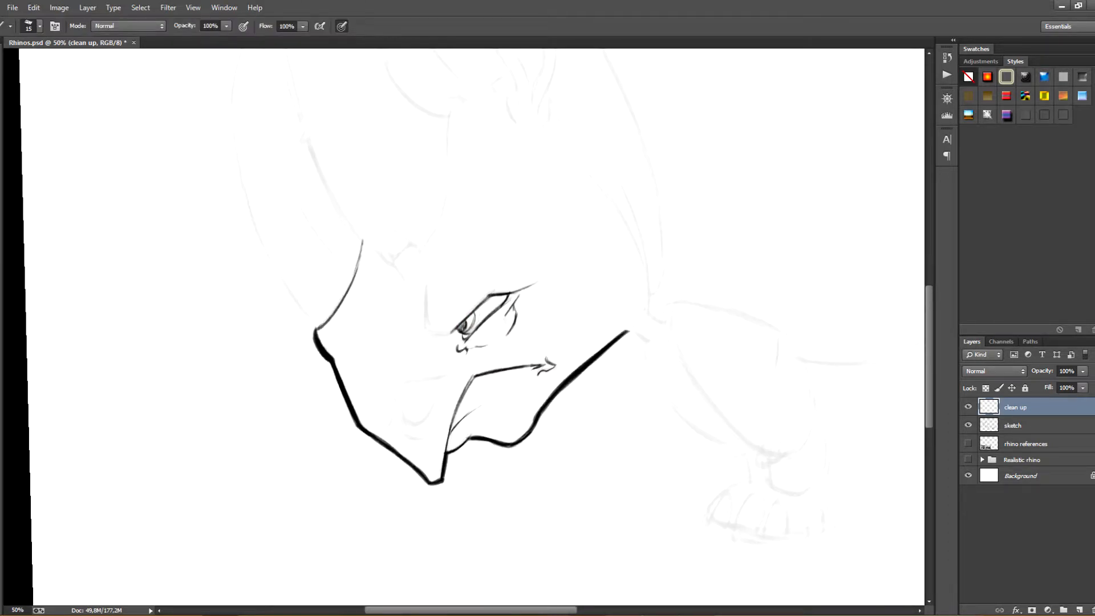
Ink the angular brow line rising from the eye's inner corner, redoing the misplaced stroke.
key("r")
left_click_drag(513, 268, 547, 343)
key("b")
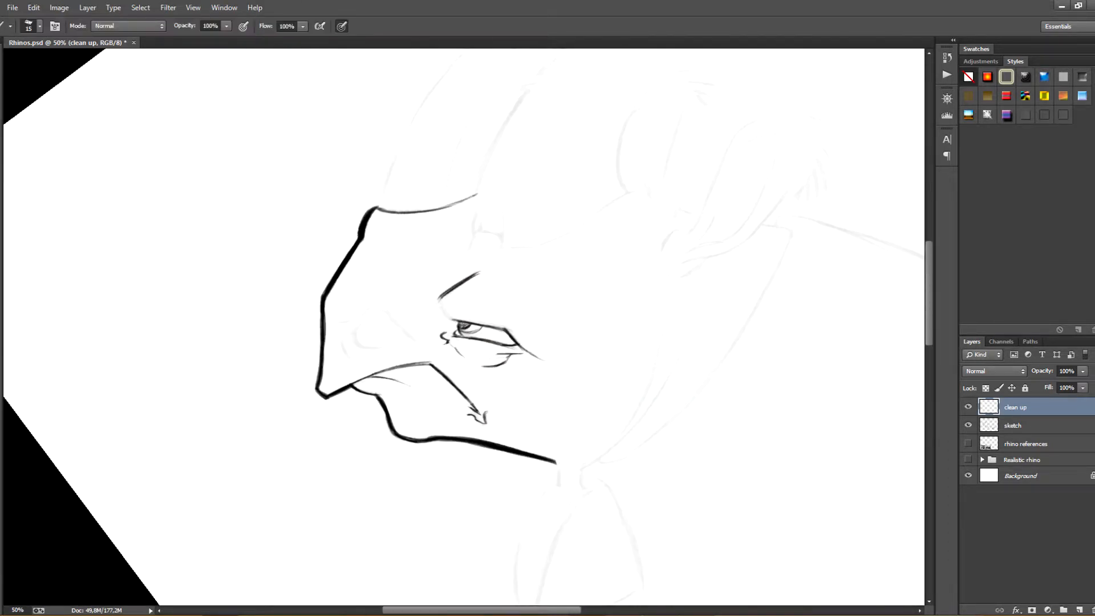
mouse_move(438, 297)
left_mouse_down()
mouse_move(458, 321)
mouse_move(496, 239)
mouse_move(479, 228)
left_mouse_up()
key("ctrl+z")
key("r")
key("b")
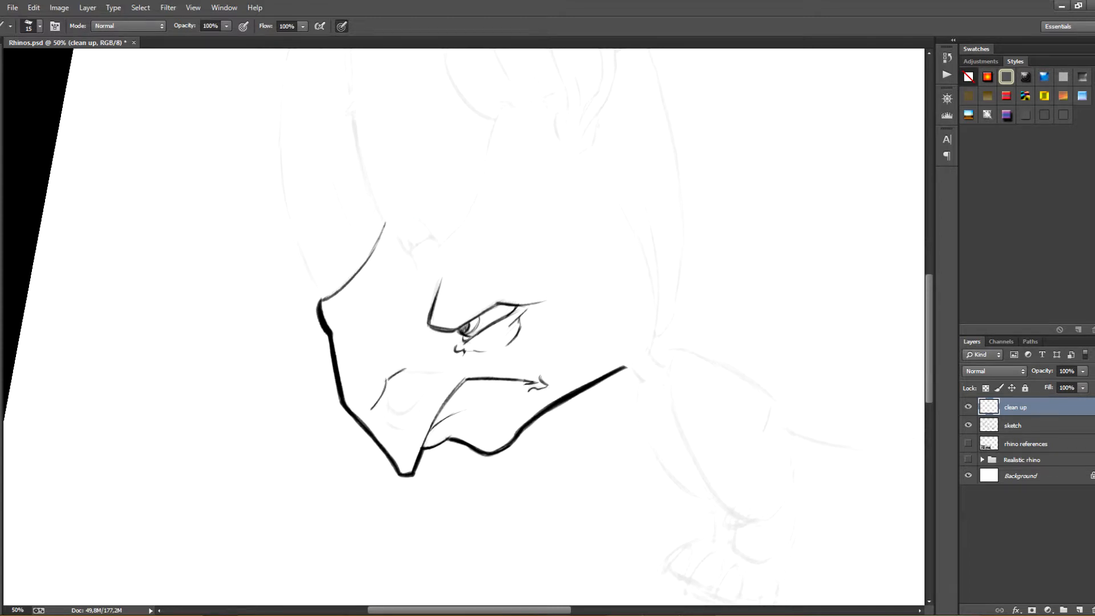
Ink the nostril's upper rim and carry it back toward the cheek.
key("r")
left_click_drag(464, 240, 550, 312)
key("b")
left_click_drag(398, 261, 417, 317)
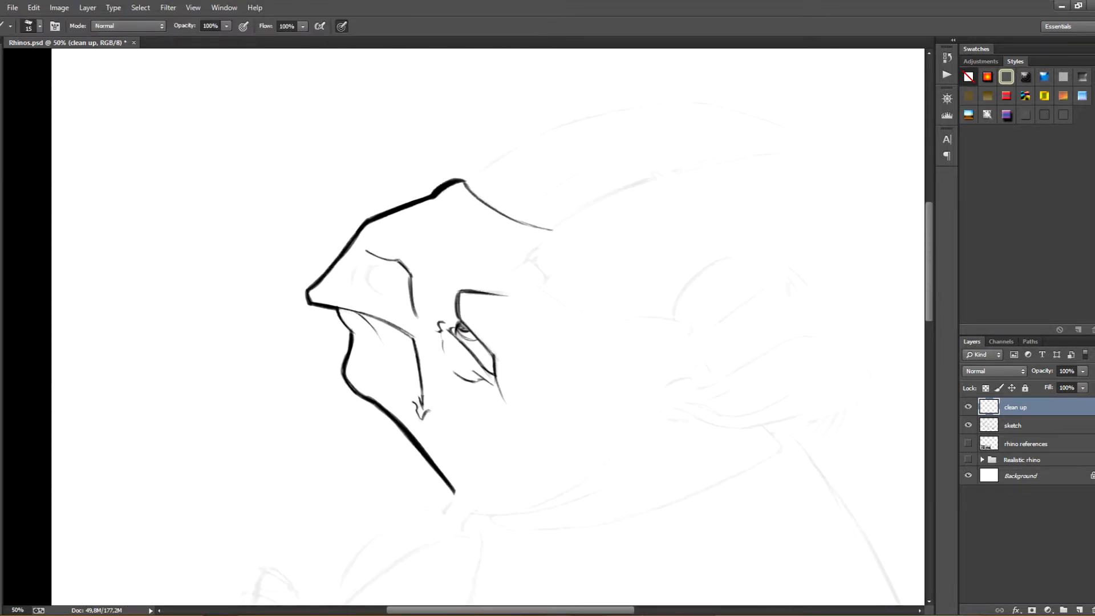
Ink the rounded nostril opening beneath the rim and add a thin curve inside it.
key("r")
left_click_drag(824, 285, 936, 285)
left_click_drag(576, 399, 520, 206)
key("v")
key("r")
key("b")
left_click_drag(451, 381, 437, 418)
key("r")
left_click_drag(513, 228, 557, 268)
left_click_drag(484, 342, 548, 298)
key("b")
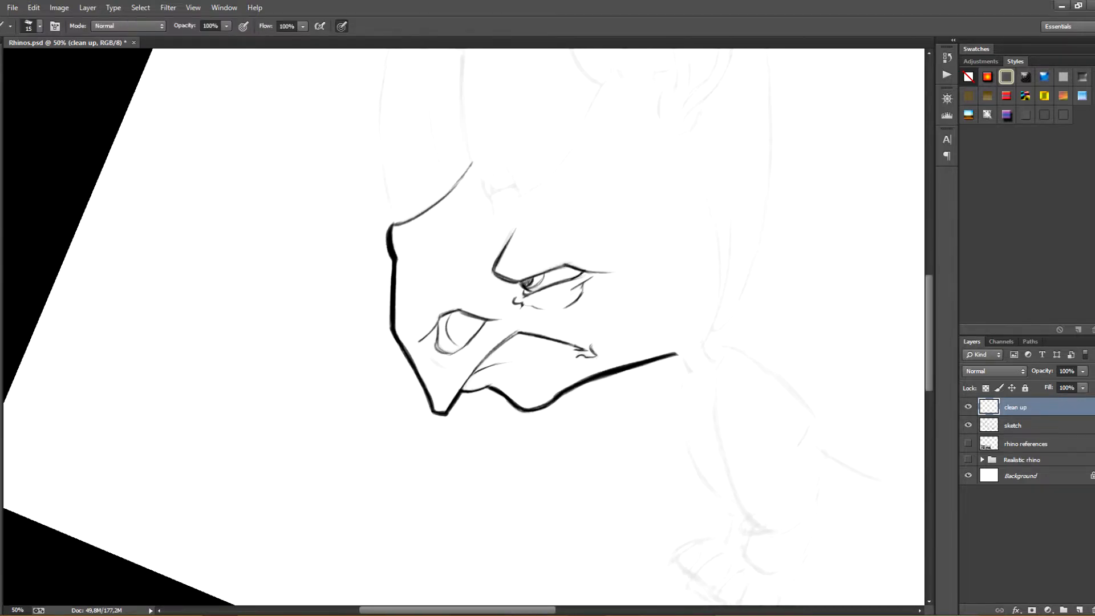
Ink the skin fold beneath the nostril, darken the nostril's upper rim, and save the file.
left_click_drag(429, 349, 450, 372)
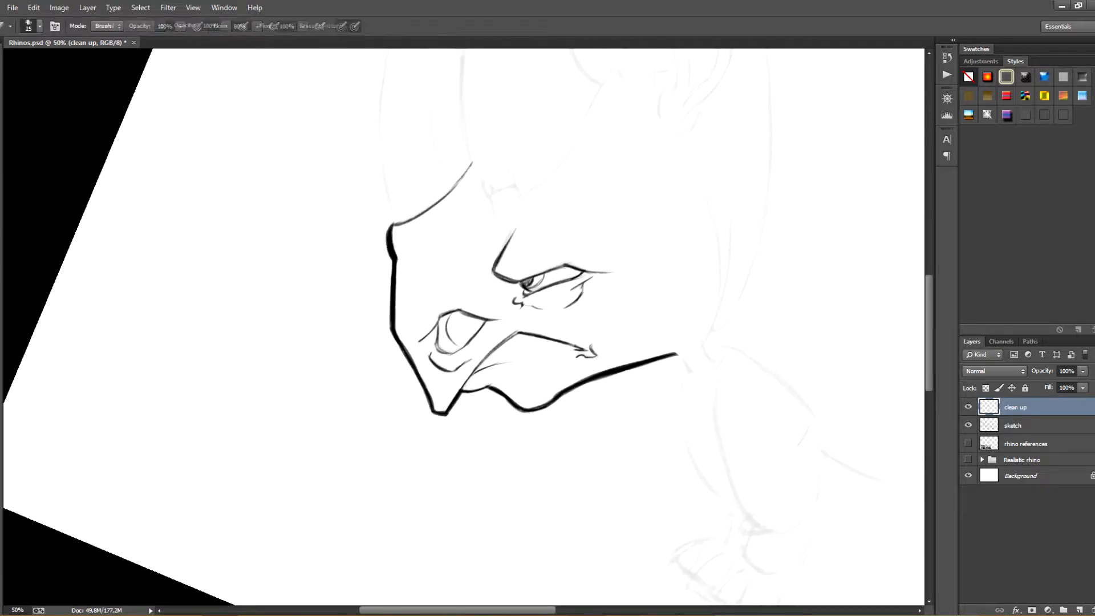
key("r")
left_click_drag(557, 268, 525, 235)
key("b")
left_click_drag(437, 329, 467, 313)
left_click_drag(514, 257, 520, 323)
key("ctrl+s")
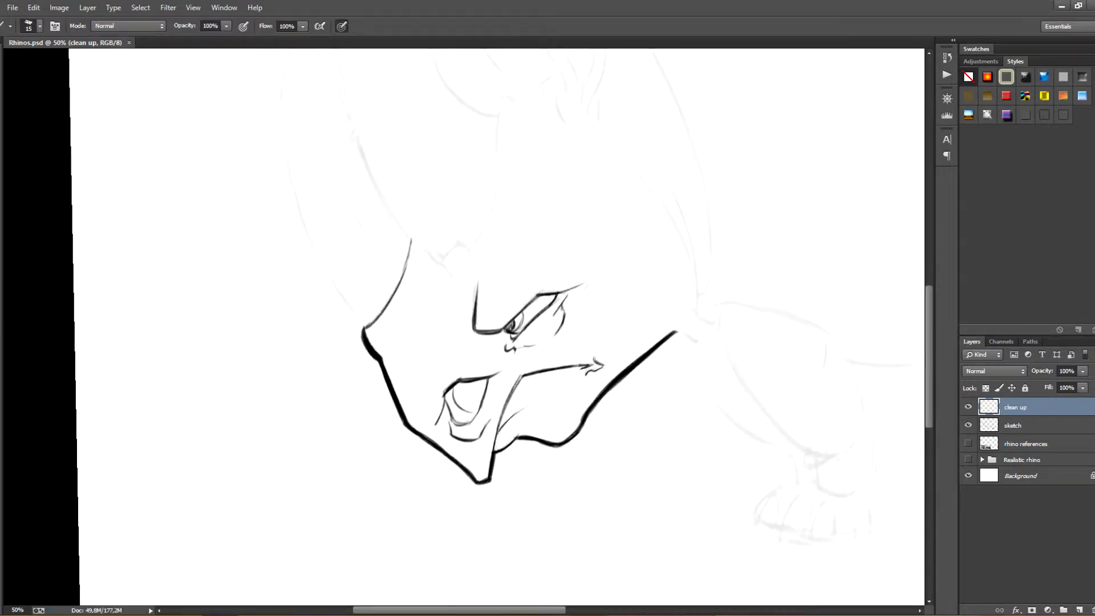
Ink a thin crease across the snout just below the front horn's base.
left_click_drag(585, 288, 592, 281)
left_click_drag(393, 346, 404, 339)
left_click_drag(513, 273, 519, 330)
key("r")
left_click_drag(463, 228, 485, 231)
key("b")
left_click_drag(514, 257, 518, 393)
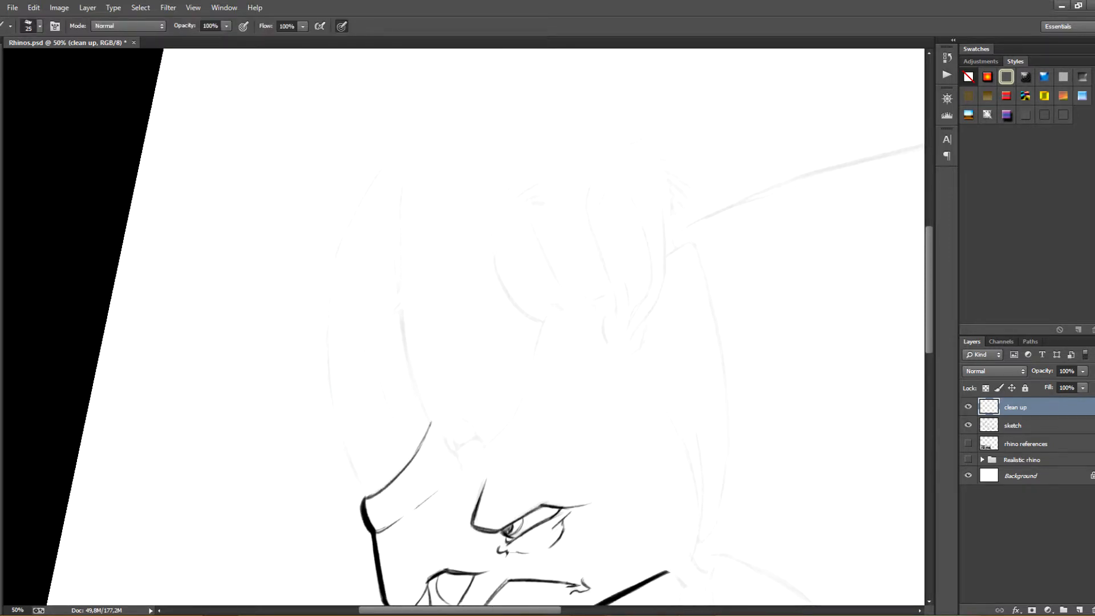
Ink the lower part of the horn's front edge with a larger brush, redoing the misplaced strokes.
key("e")
key("b")
key("bracketright")
key("bracketright")
key("bracketright")
key("r")
left_click_drag(464, 228, 556, 293)
key("b")
mouse_move(269, 295)
left_mouse_down()
mouse_move(389, 205)
mouse_move(469, 174)
mouse_move(311, 259)
left_mouse_up()
key("ctrl+z")
left_click_drag(270, 294, 346, 235)
left_click_drag(272, 290, 382, 217)
left_click_drag(310, 262, 432, 194)
key("ctrl+z")
Extend and thicken the horn's front edge up to its pointed tip.
key("r")
key("b")
mouse_move(463, 228)
left_mouse_down()
mouse_move(383, 271)
mouse_move(330, 317)
left_mouse_up()
left_click_drag(345, 260, 322, 400)
left_click_drag(355, 235, 341, 278)
left_click_drag(368, 215, 339, 292)
mouse_move(374, 207)
left_mouse_down()
mouse_move(329, 336)
mouse_move(444, 139)
left_mouse_up()
left_click_drag(373, 204, 455, 131)
Ink the horn's rear edge from its base to the tip, leaving a gap midway and rounding the tip.
key("r")
left_click_drag(455, 171, 509, 475)
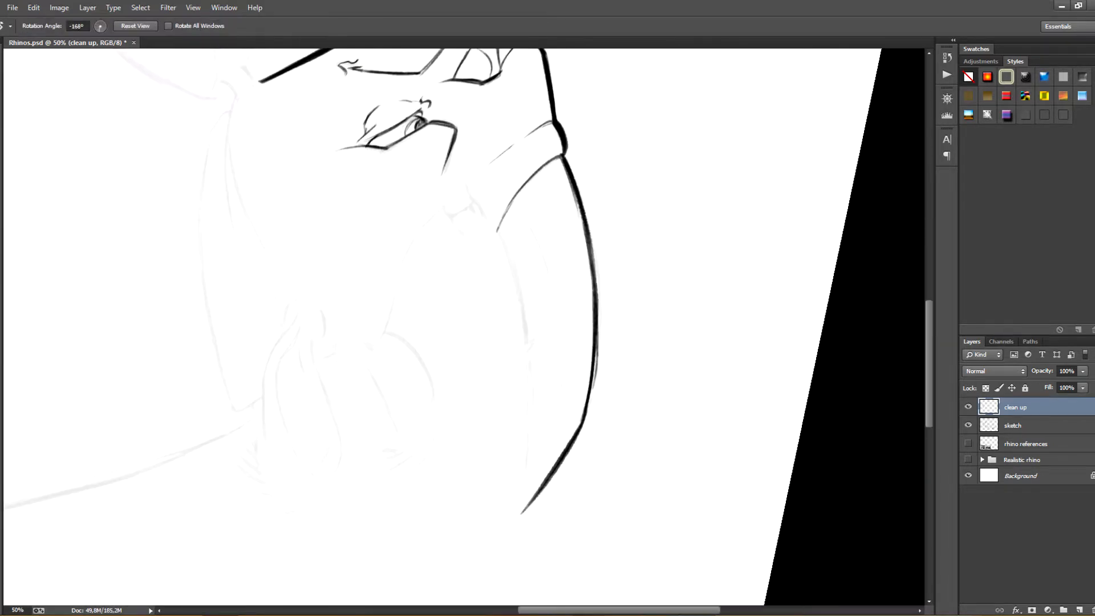
key("b")
left_click_drag(499, 231, 518, 291)
left_click_drag(499, 227, 525, 338)
mouse_move(507, 235)
left_mouse_down()
mouse_move(525, 328)
mouse_move(523, 513)
left_mouse_up()
left_click_drag(517, 516, 528, 507)
Clean up the horn's rear edge near its base and thicken the upper part of its front edge.
key("e")
left_click_drag(507, 235, 519, 279)
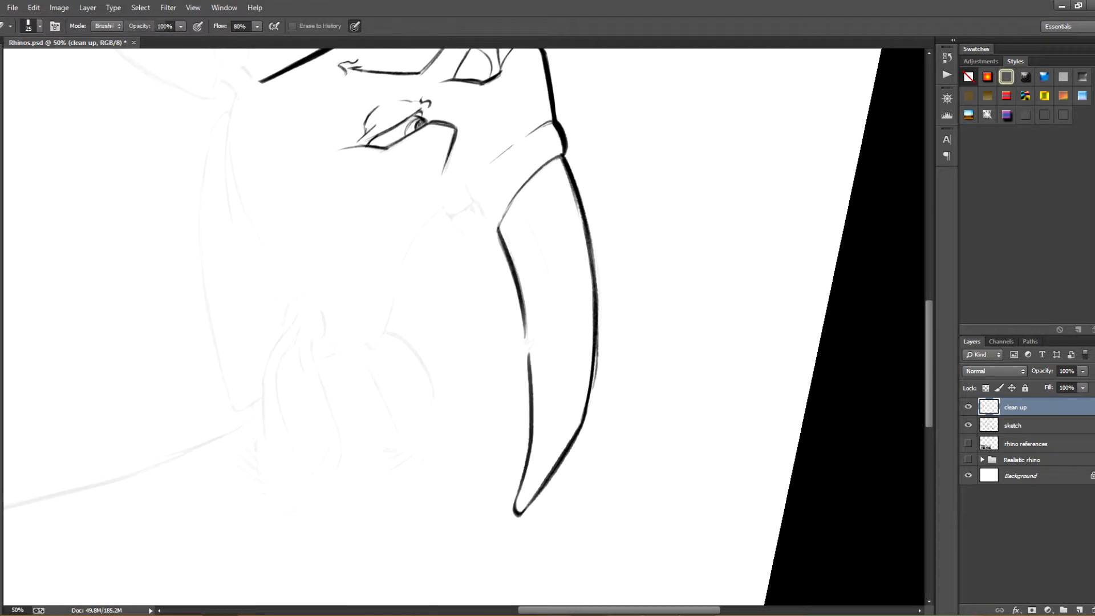
key("b")
left_click_drag(595, 362, 586, 415)
left_click_drag(524, 320, 530, 363)
key("ctrl+z")
Close the gap in the horn's rear edge with a small notch and strengthen the line beyond it.
key("r")
left_click_drag(531, 457, 608, 304)
key("b")
left_click_drag(385, 265, 419, 266)
key("r")
left_click_drag(541, 439, 599, 351)
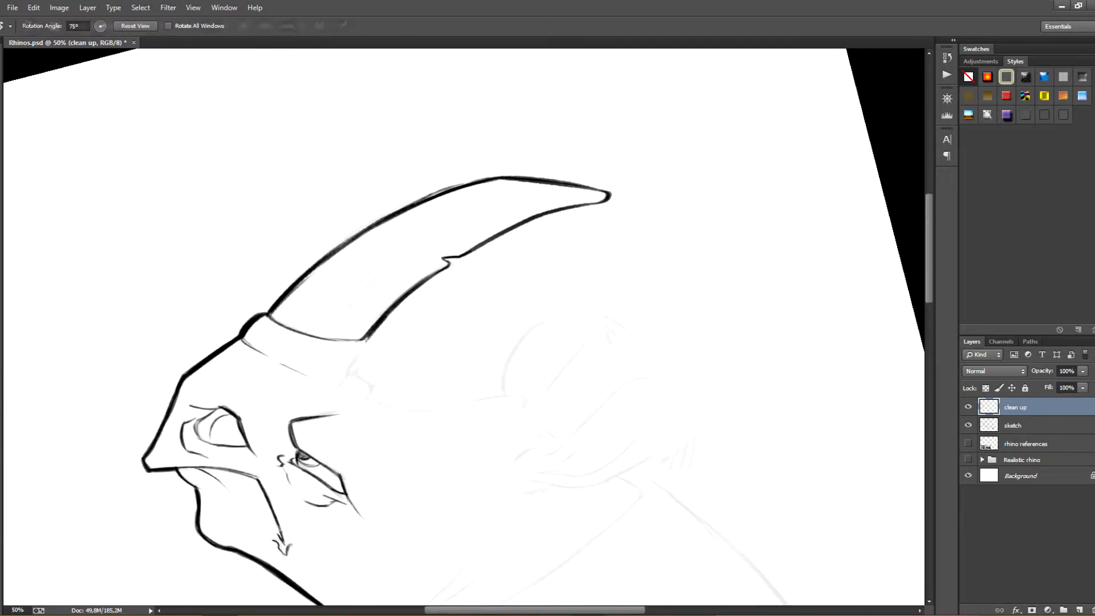
key("b")
left_click_drag(467, 252, 540, 217)
Ink a thin ridge line down the middle of the horn from tip to base, with small jagged cracks midway.
key("r")
mouse_move(570, 286)
left_mouse_down()
mouse_move(502, 217)
mouse_move(465, 208)
left_mouse_up()
key("b")
key("ctrl+z")
key("]")
mouse_move(412, 167)
left_mouse_down()
mouse_move(437, 134)
mouse_move(374, 290)
left_mouse_up()
key("[")
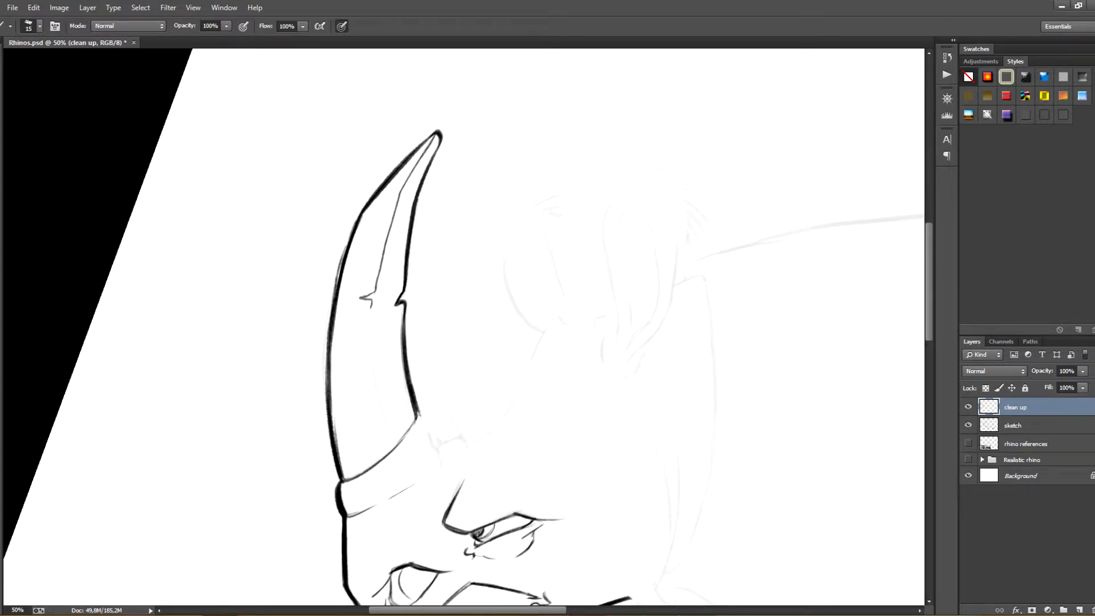
mouse_move(368, 329)
left_mouse_down()
mouse_move(384, 441)
mouse_move(451, 471)
left_mouse_up()
Ink the skin fold and the small second horn behind the large horn's base, redoing the misplaced strokes.
key("r")
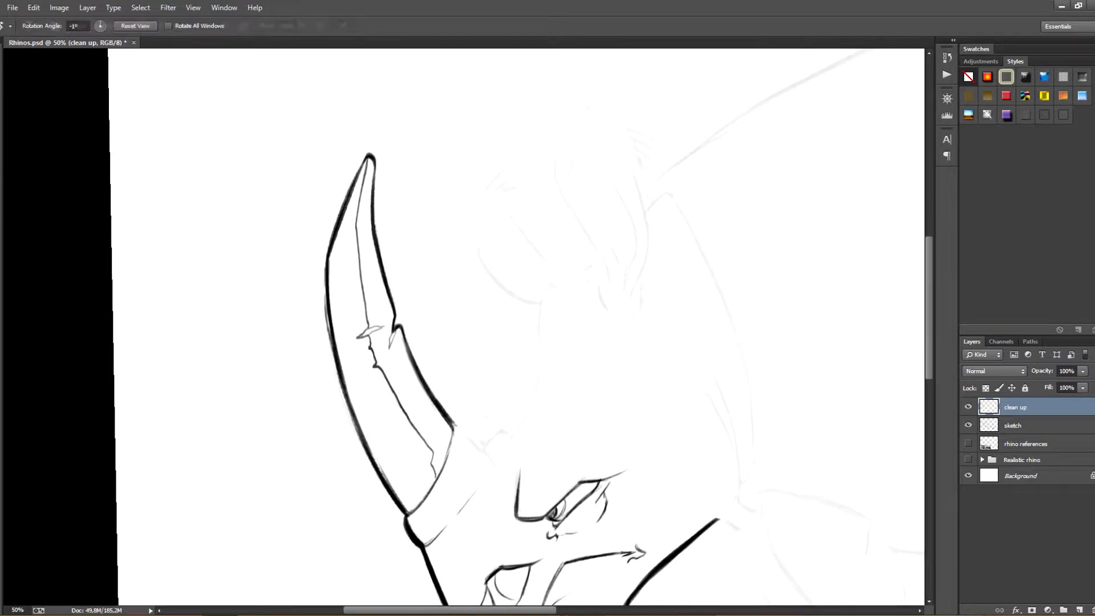
key("b")
mouse_move(455, 424)
left_mouse_down()
mouse_move(493, 461)
mouse_move(488, 418)
mouse_move(505, 434)
left_mouse_up()
key("ctrl+z")
key("ctrl+z")
key("ctrl+z")
mouse_move(496, 421)
left_mouse_down()
mouse_move(504, 433)
mouse_move(487, 416)
mouse_move(485, 438)
left_mouse_up()
key("ctrl+z")
mouse_move(502, 434)
left_mouse_down()
mouse_move(488, 347)
mouse_move(486, 395)
left_mouse_up()
Ink the forehead line from the small second horn up to the ear's base, redoing the first stroke.
mouse_move(495, 356)
left_mouse_down()
mouse_move(519, 316)
mouse_move(504, 367)
mouse_move(597, 311)
left_mouse_up()
key("r")
key("ctrl+z")
key("ctrl+alt+z")
mouse_move(500, 366)
left_mouse_down()
mouse_move(600, 315)
mouse_move(527, 354)
mouse_move(542, 257)
mouse_move(565, 320)
left_mouse_up()
Ink a row of short hair strokes along the ear's base.
key("r")
key("b")
left_click_drag(590, 285, 609, 312)
left_click_drag(597, 290, 616, 308)
left_click_drag(606, 292, 629, 319)
left_click_drag(628, 289, 639, 324)
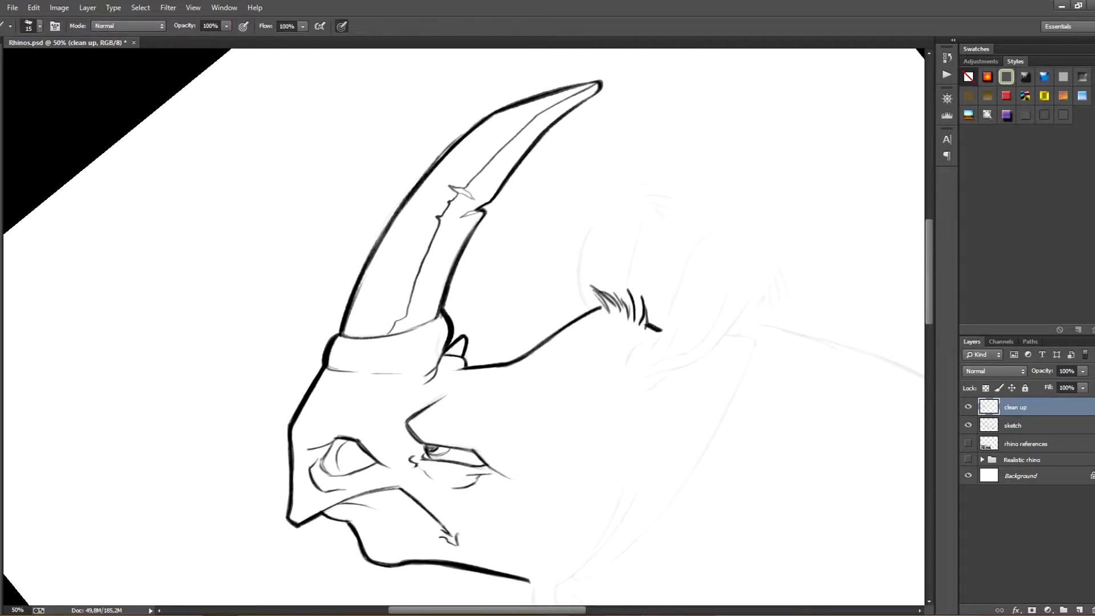
Ink the ear's front outline with a thick curved line from its base toward the tip.
key("r")
mouse_move(628, 251)
left_mouse_down()
mouse_move(645, 326)
mouse_move(596, 438)
mouse_move(496, 496)
left_mouse_up()
key("r")
key("]")
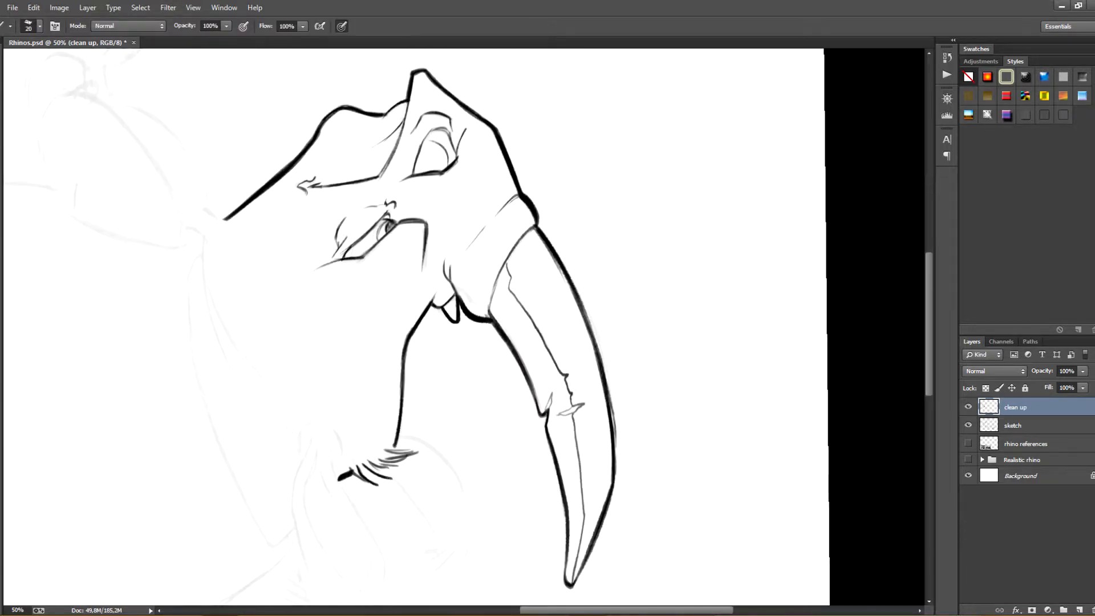
left_click_drag(401, 436, 450, 461)
key("r")
left_click_drag(621, 319, 620, 347)
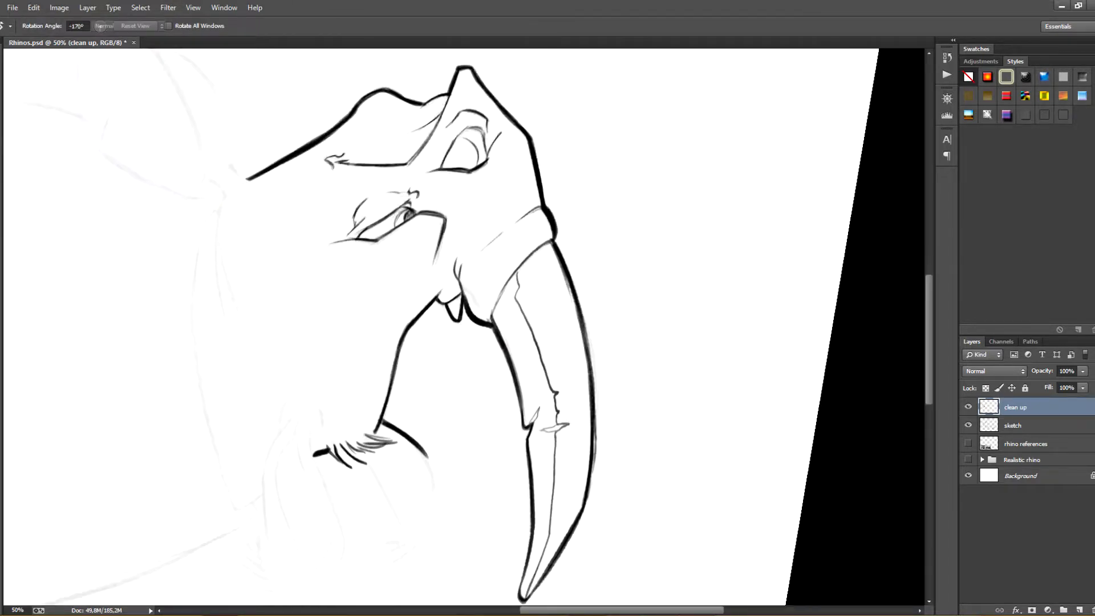
key("space")
mouse_move(450, 456)
left_mouse_down()
mouse_move(515, 310)
mouse_move(499, 337)
left_mouse_up()
left_click_drag(487, 305, 502, 387)
left_click_drag(499, 334, 505, 382)
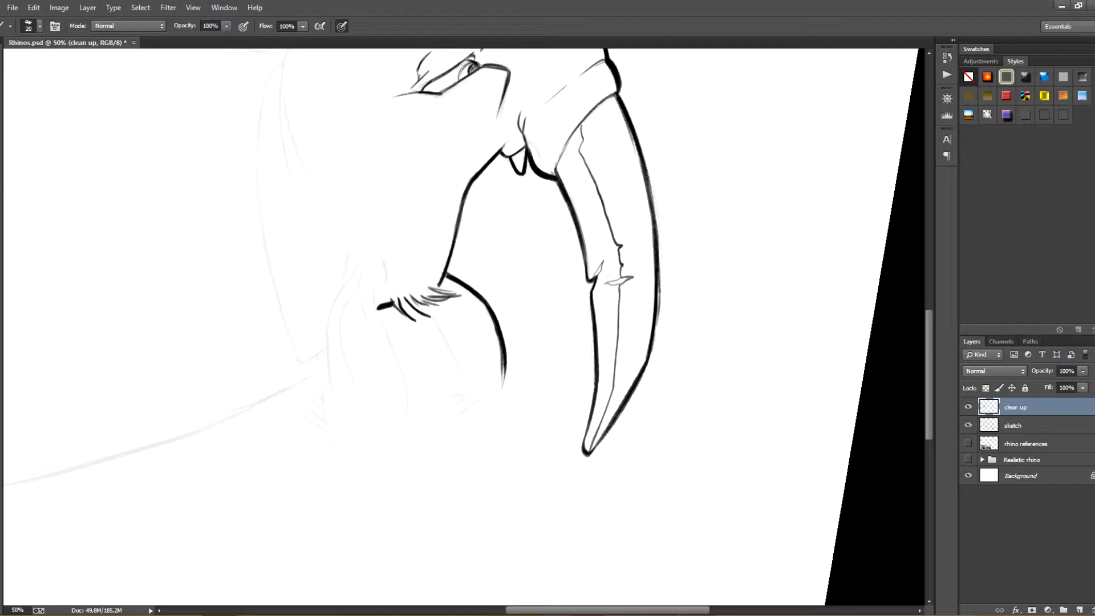
Ink the ear's inner edge and add short hair strokes at its tip.
mouse_move(429, 308)
left_mouse_down()
mouse_move(457, 363)
mouse_move(455, 406)
left_mouse_up()
mouse_move(482, 392)
left_mouse_down()
mouse_move(467, 413)
mouse_move(476, 418)
left_mouse_up()
left_click_drag(503, 378, 487, 415)
Ink the lower part of the ear's rear edge down past the hair at its base.
mouse_move(506, 370)
left_mouse_down()
mouse_move(489, 408)
mouse_move(496, 213)
mouse_move(425, 214)
mouse_move(383, 240)
left_mouse_up()
key("r")
key("r")
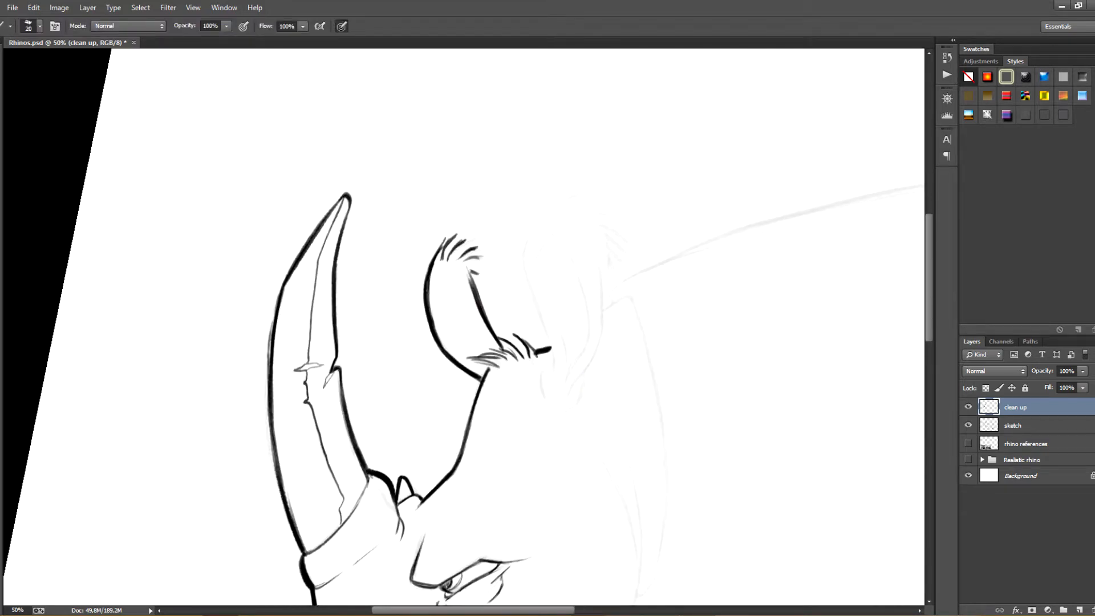
left_click_drag(521, 267, 556, 373)
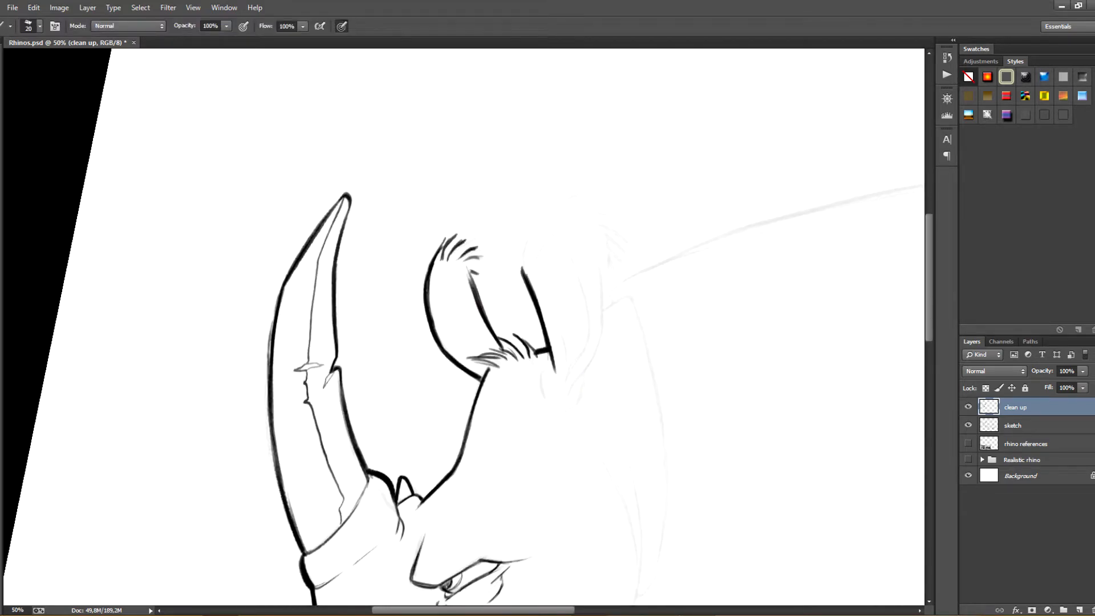
key("r")
mouse_move(421, 188)
left_mouse_down()
mouse_move(552, 212)
mouse_move(608, 334)
left_mouse_up()
key("bracketright")
left_click_drag(492, 402, 543, 436)
left_click_drag(507, 401, 554, 457)
key("ctrl+alt+z")
key("ctrl+alt+z")
key("ctrl+alt+z")
key("ctrl+alt+z")
left_click_drag(493, 402, 522, 415)
key("ctrl+alt+z")
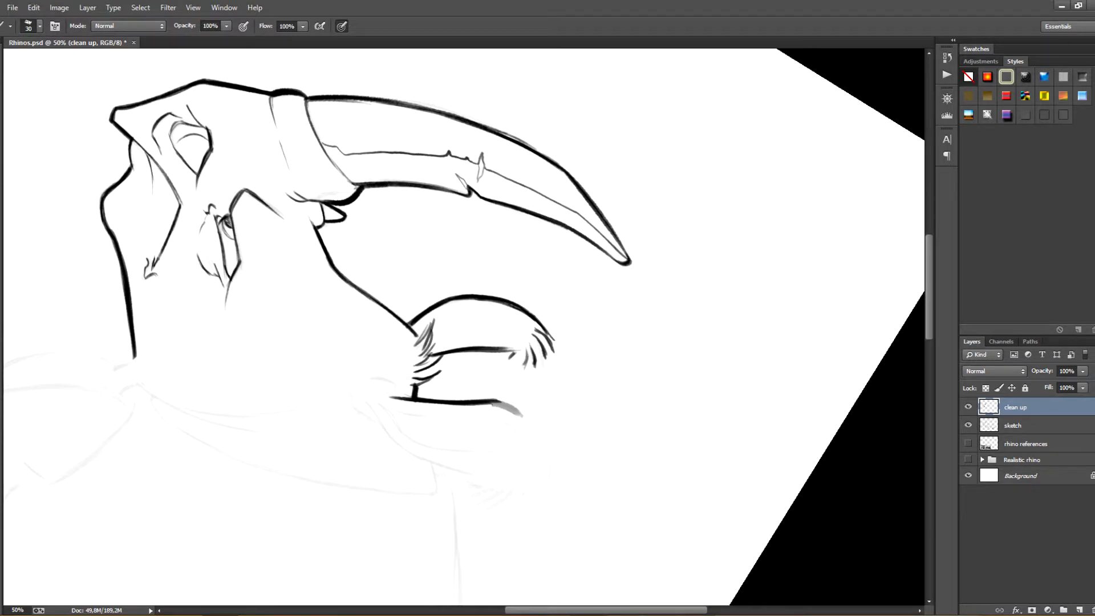
Extend the near ear's front outline with a thick stroke curving toward its tip.
key("r")
left_click_drag(541, 217, 596, 300)
left_click_drag(431, 398, 446, 437)
key("r")
left_click_drag(549, 435, 601, 316)
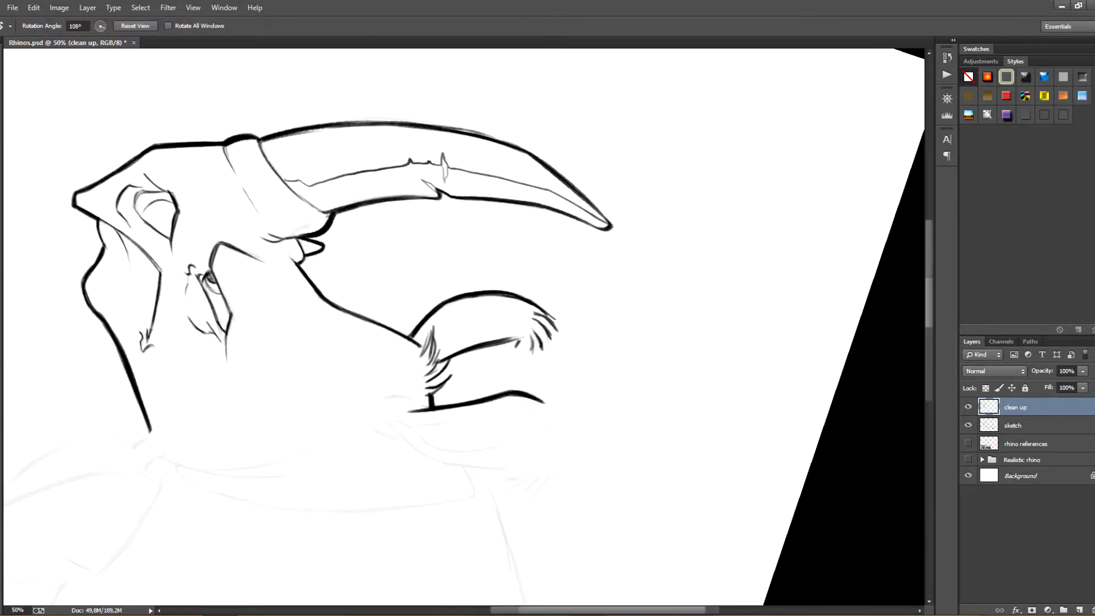
left_click_drag(535, 400, 579, 441)
left_click_drag(533, 397, 581, 443)
Ink short hair strokes at the near ear's tip and draw its rear edge down to the base.
mouse_move(544, 405)
left_mouse_down()
mouse_move(580, 445)
mouse_move(454, 173)
mouse_move(500, 175)
left_mouse_up()
key("r")
left_click_drag(488, 229, 500, 166)
key("r")
mouse_move(513, 342)
left_mouse_down()
mouse_move(576, 296)
mouse_move(566, 246)
mouse_move(590, 226)
mouse_move(633, 232)
left_mouse_up()
key("bracketleft")
key("r")
mouse_move(624, 236)
left_mouse_down()
mouse_move(615, 219)
mouse_move(467, 143)
left_mouse_up()
left_click_drag(465, 162, 505, 133)
mouse_move(491, 161)
left_mouse_down()
mouse_move(522, 145)
mouse_move(618, 274)
mouse_move(604, 345)
mouse_move(559, 413)
left_mouse_up()
key("r")
left_click_drag(577, 366, 557, 397)
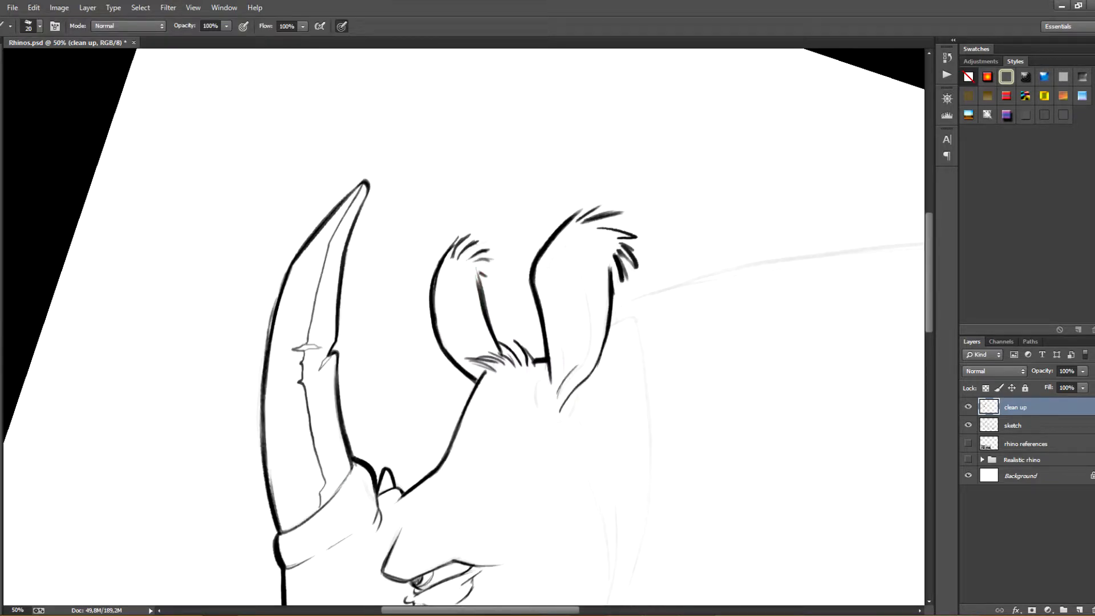
Ink the near ear's thin inner contour and the short skin folds at its base.
left_click_drag(593, 343, 566, 381)
mouse_move(562, 250)
left_mouse_down()
mouse_move(592, 349)
mouse_move(612, 291)
left_mouse_up()
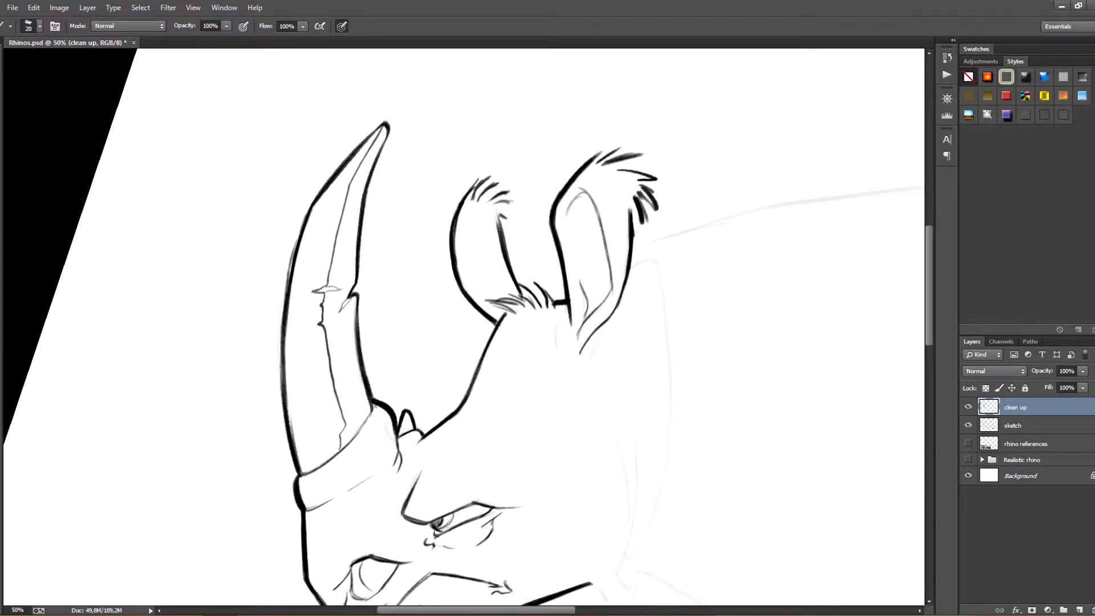
mouse_move(596, 332)
left_mouse_down()
mouse_move(583, 367)
mouse_move(609, 374)
mouse_move(580, 272)
left_mouse_up()
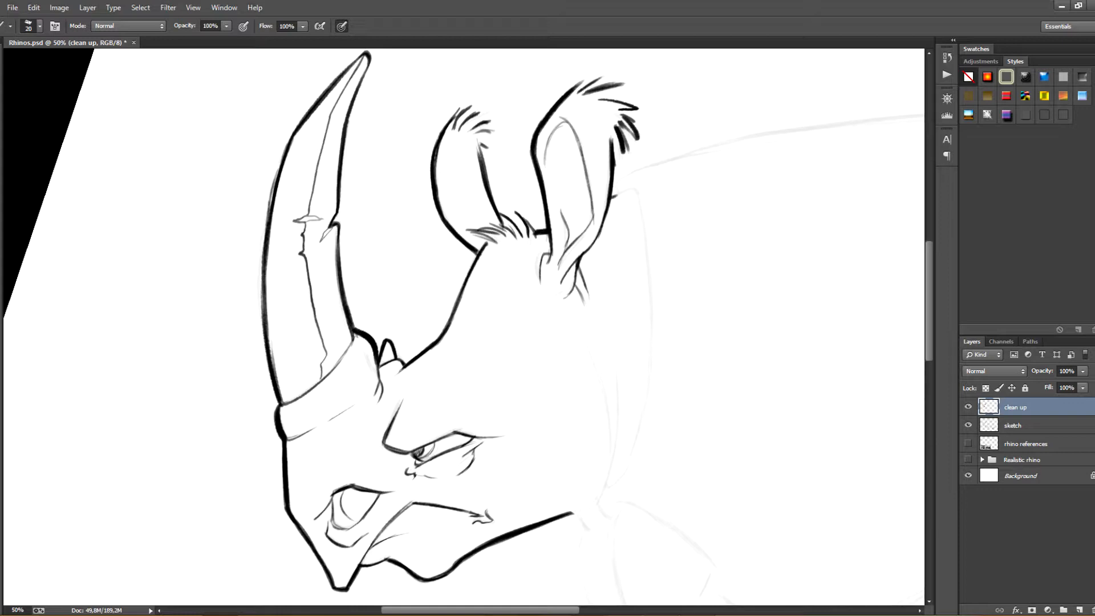
Ink the small notch behind the near ear and the first stretch of the back outline with a larger brush.
left_click_drag(633, 173, 654, 164)
left_click_drag(570, 285, 522, 322)
key("bracketright")
key("bracketright")
left_click_drag(573, 222, 705, 179)
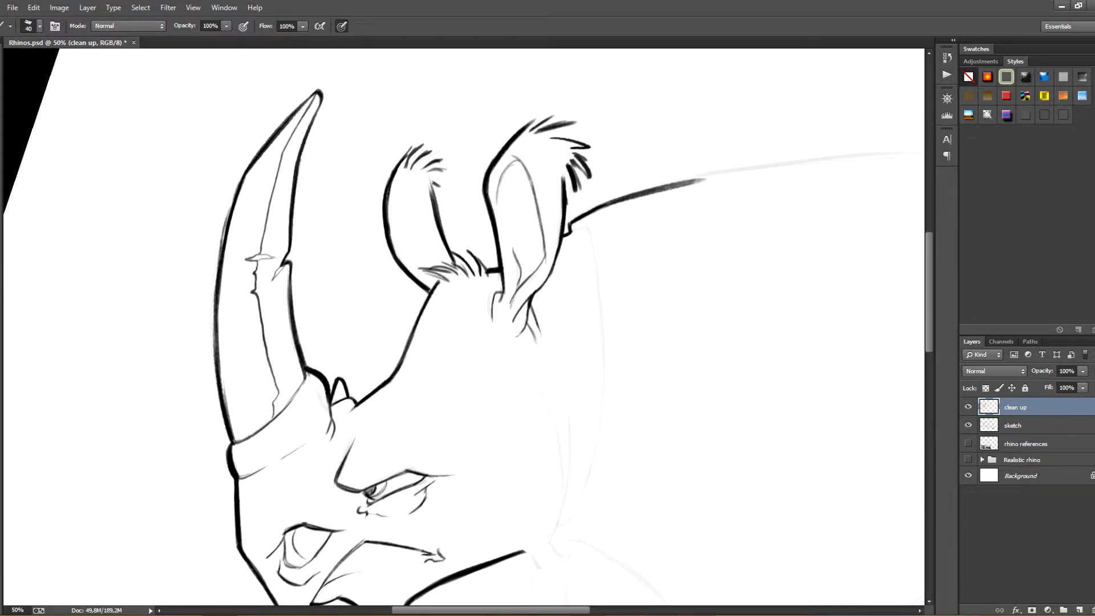
left_click_drag(570, 285, 400, 299)
left_click_drag(508, 201, 598, 180)
key("ctrl+z")
Redraw the back outline as one long, bold stroke from behind the ear up to the highest point of the back.
left_click_drag(684, 342, 675, 262)
left_click_drag(514, 285, 504, 341)
left_click_drag(405, 280, 535, 196)
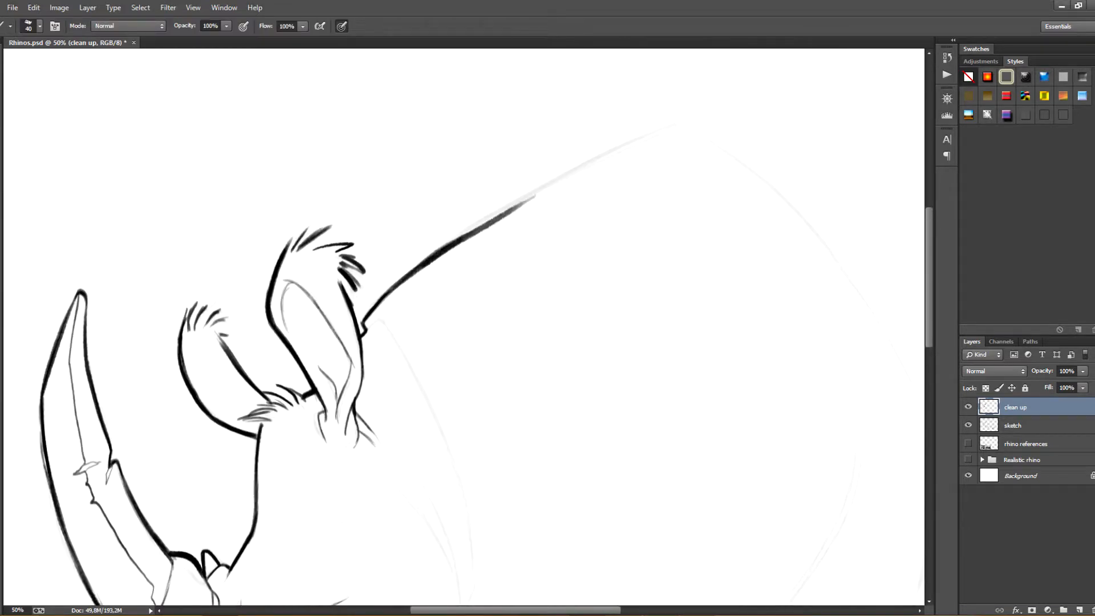
key("ctrl+alt+z")
key("ctrl+alt+z")
key("ctrl+alt+z")
mouse_move(371, 315)
left_mouse_down()
mouse_move(717, 106)
mouse_move(466, 234)
mouse_move(695, 118)
left_mouse_up()
key("ctrl+alt+z")
key("ctrl+alt+z")
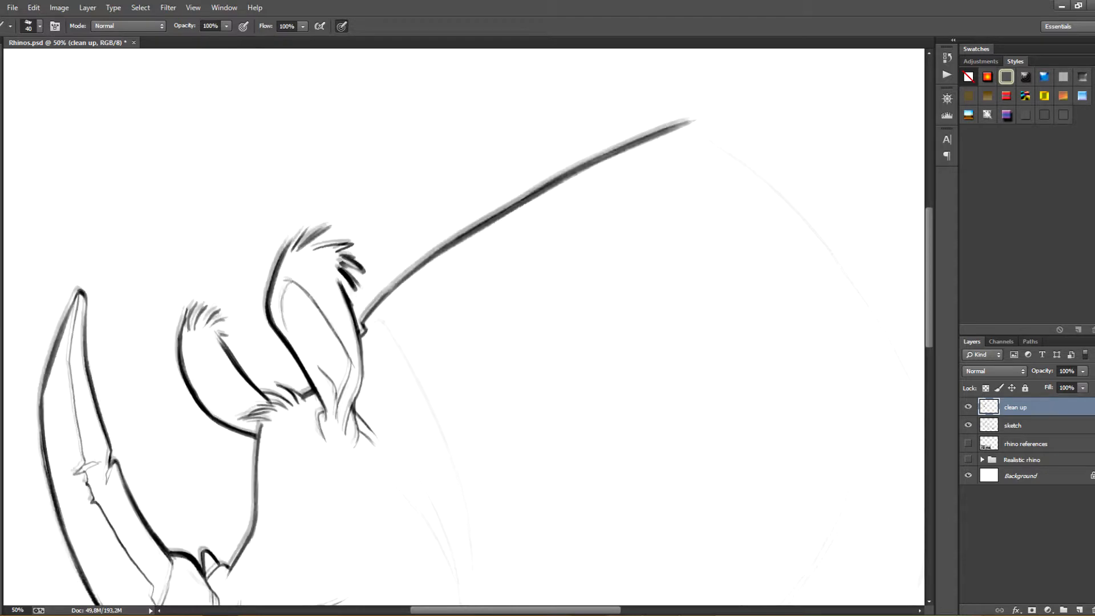
Ink the rump outline as a thick curve descending from the highest point of the back.
left_click_drag(513, 342, 518, 260)
left_click_drag(676, 262, 687, 331)
left_click_drag(627, 342, 469, 301)
mouse_move(601, 86)
left_mouse_down()
mouse_move(681, 203)
mouse_move(710, 282)
mouse_move(732, 354)
mouse_move(743, 493)
left_mouse_up()
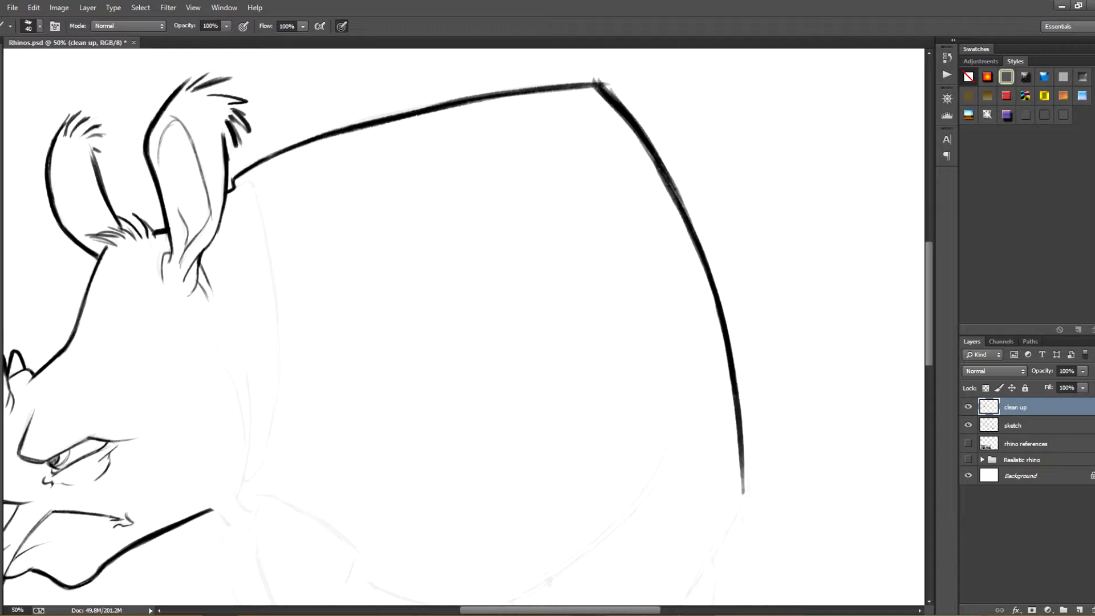
Erase the stray line ends where the back and rump outlines meet.
key("e")
key("r")
left_click_drag(684, 400, 683, 251)
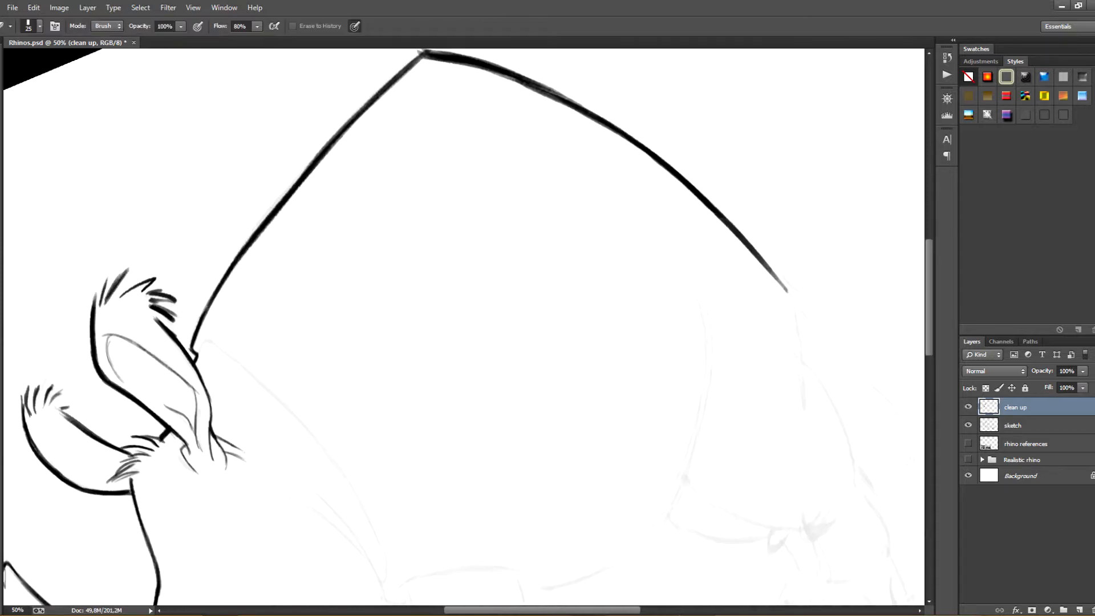
left_click_drag(570, 257, 577, 349)
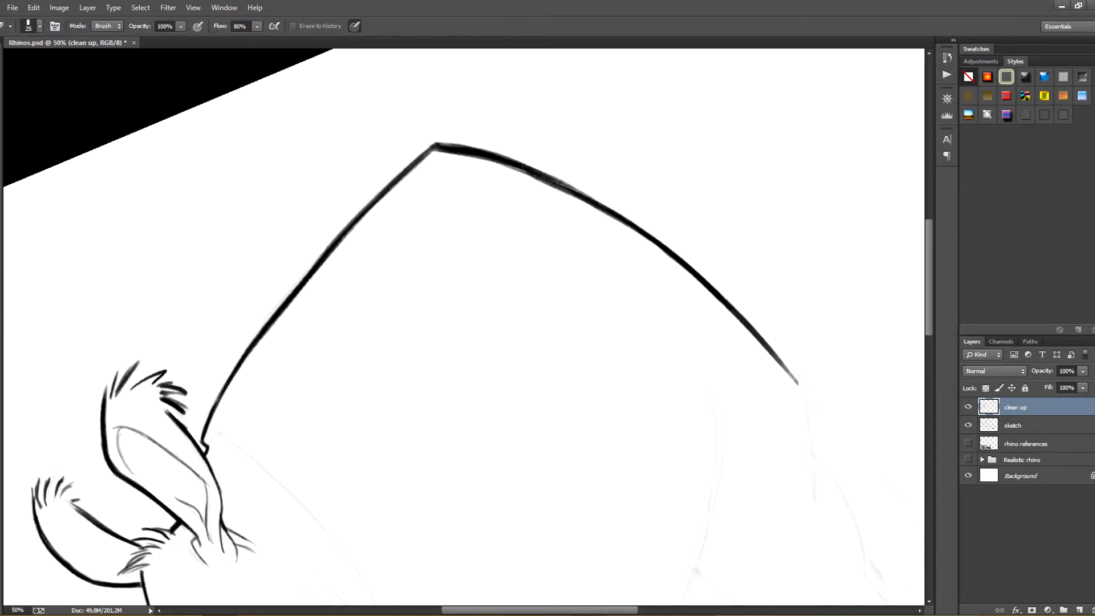
left_click_drag(456, 343, 486, 264)
Ink a thin, angled crease line on the side of the head between the near ear and the eye.
key("r")
left_click_drag(656, 256, 655, 400)
mouse_move(399, 371)
left_mouse_down()
mouse_move(494, 300)
mouse_move(692, 296)
left_mouse_up()
key("b")
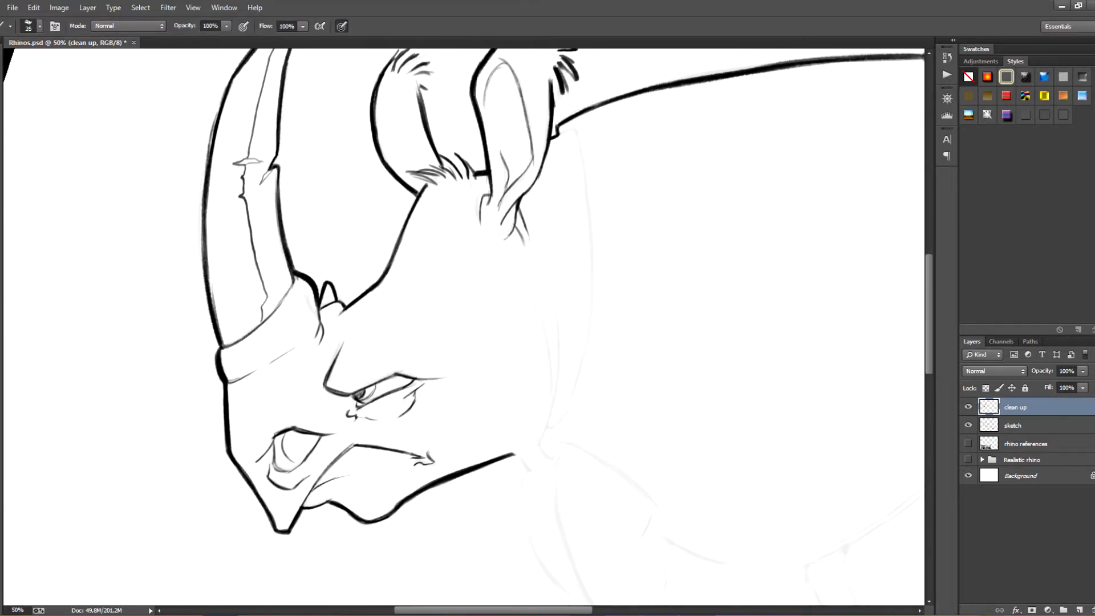
left_click_drag(439, 249, 478, 301)
key("ctrl+z")
key("r")
mouse_move(656, 399)
left_mouse_down()
mouse_move(655, 254)
mouse_move(652, 409)
left_mouse_up()
key("r")
key("b")
left_click_drag(497, 305, 512, 339)
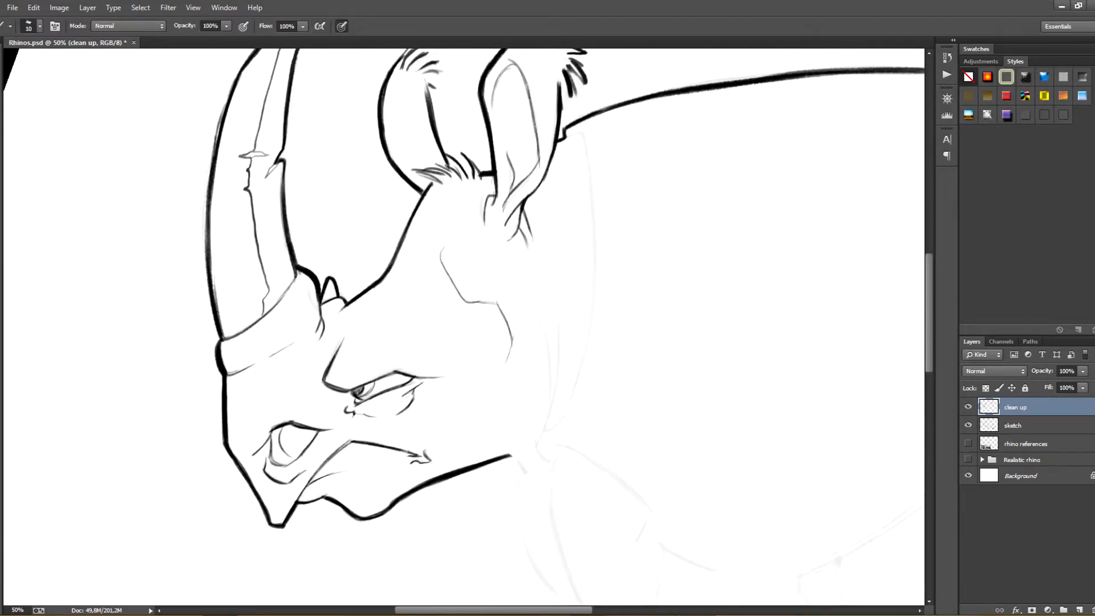
key("bracketright")
left_click_drag(528, 282, 549, 372)
key("ctrl+z")
key("e")
key("b")
Extend the lower jaw outline and round it off at the rear corner.
key("r")
left_click_drag(627, 228, 545, 500)
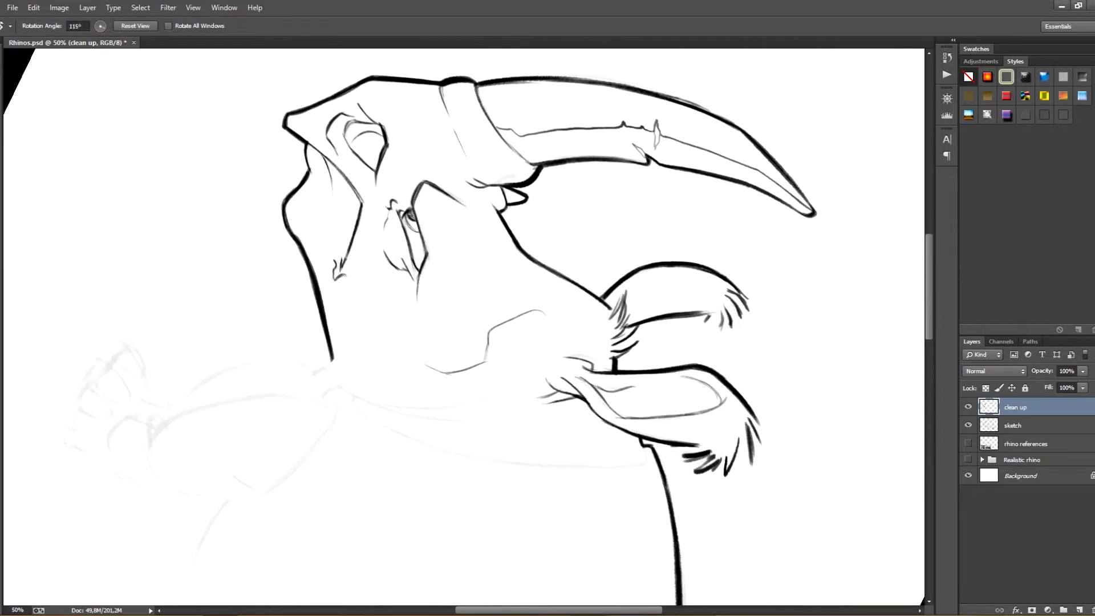
key("b")
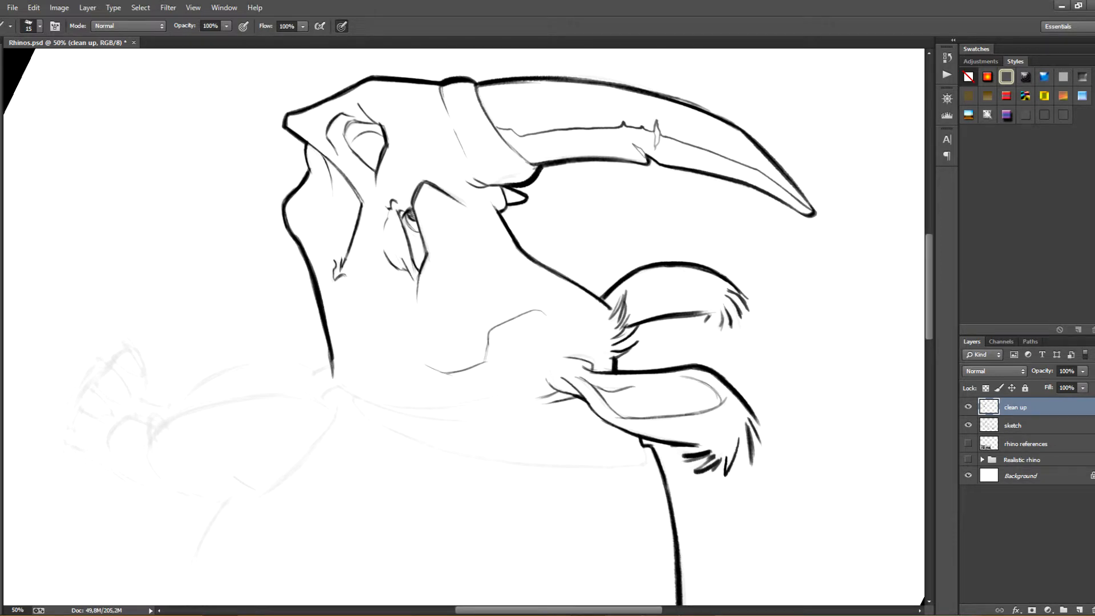
key("r")
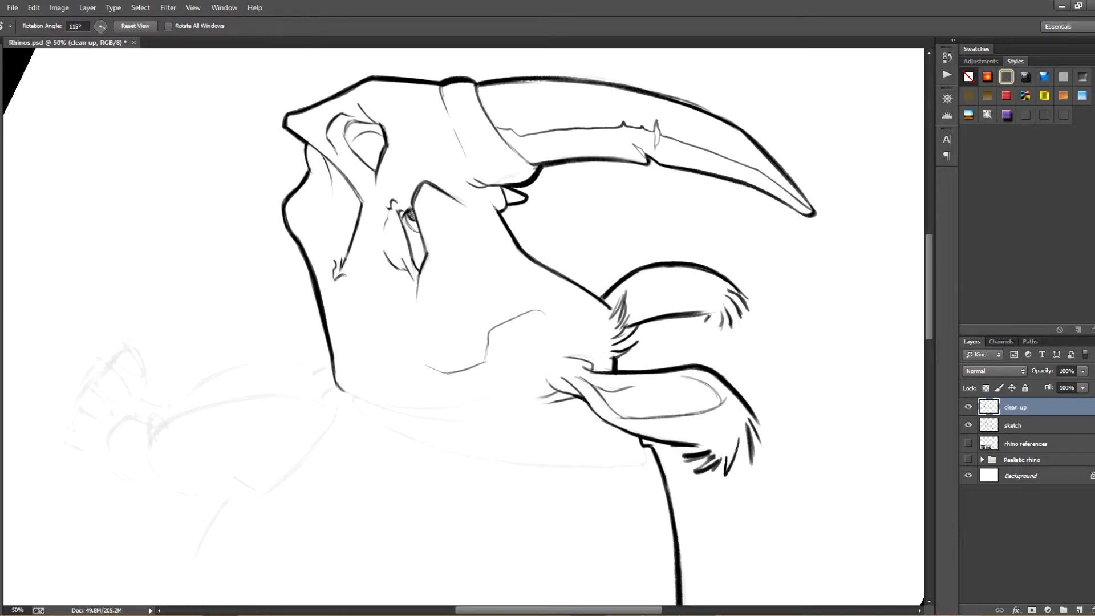
left_click_drag(628, 399, 642, 324)
Ink the rear edge of the cheek as a line curving up from the jaw corner toward the ear.
key("b")
mouse_move(380, 435)
left_mouse_down()
mouse_move(468, 412)
mouse_move(516, 382)
left_mouse_up()
key("ctrl+z")
left_click_drag(421, 430, 528, 371)
key("ctrl+z")
key("ctrl+z")
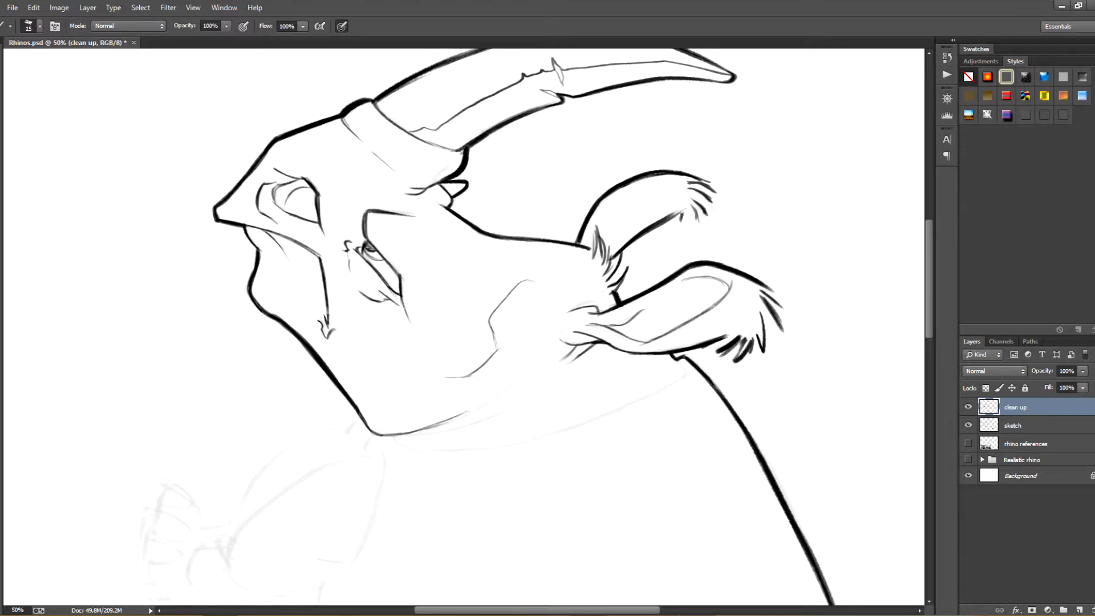
mouse_move(388, 433)
left_mouse_down()
mouse_move(533, 371)
mouse_move(422, 387)
mouse_move(400, 364)
left_mouse_up()
Ink the outer neck fold from the back of the near ear down to the jaw corner.
key("r")
mouse_move(434, 203)
left_mouse_down()
mouse_move(365, 343)
mouse_move(394, 222)
mouse_move(320, 331)
left_mouse_up()
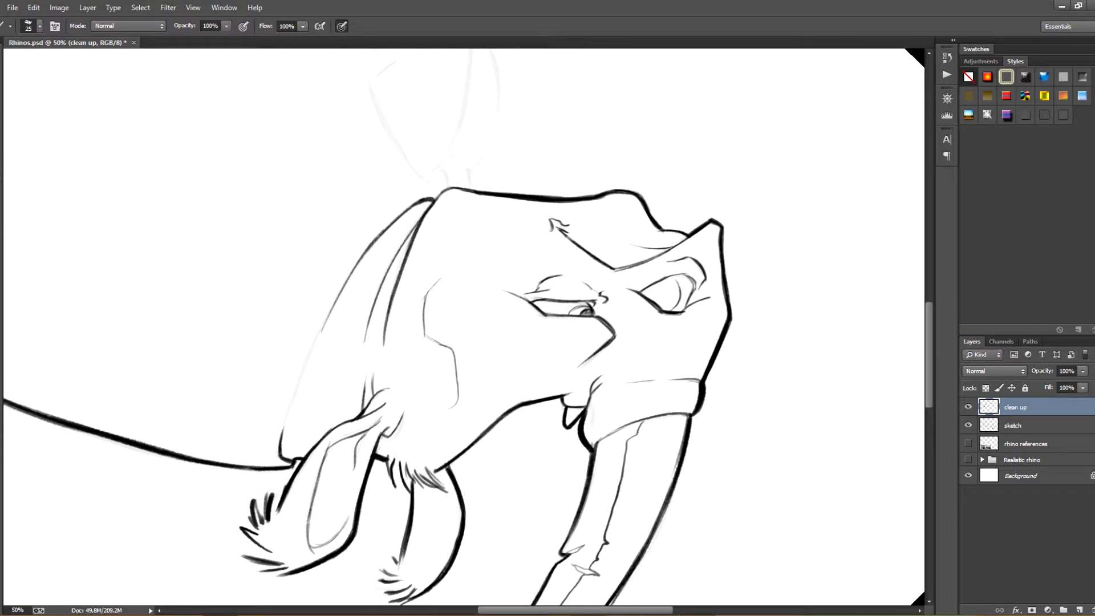
left_click_drag(281, 448, 334, 303)
mouse_move(291, 411)
left_mouse_down()
mouse_move(340, 294)
mouse_move(519, 356)
mouse_move(526, 316)
mouse_move(519, 356)
left_mouse_up()
key("ctrl+z")
key("r")
left_click_drag(673, 246, 630, 317)
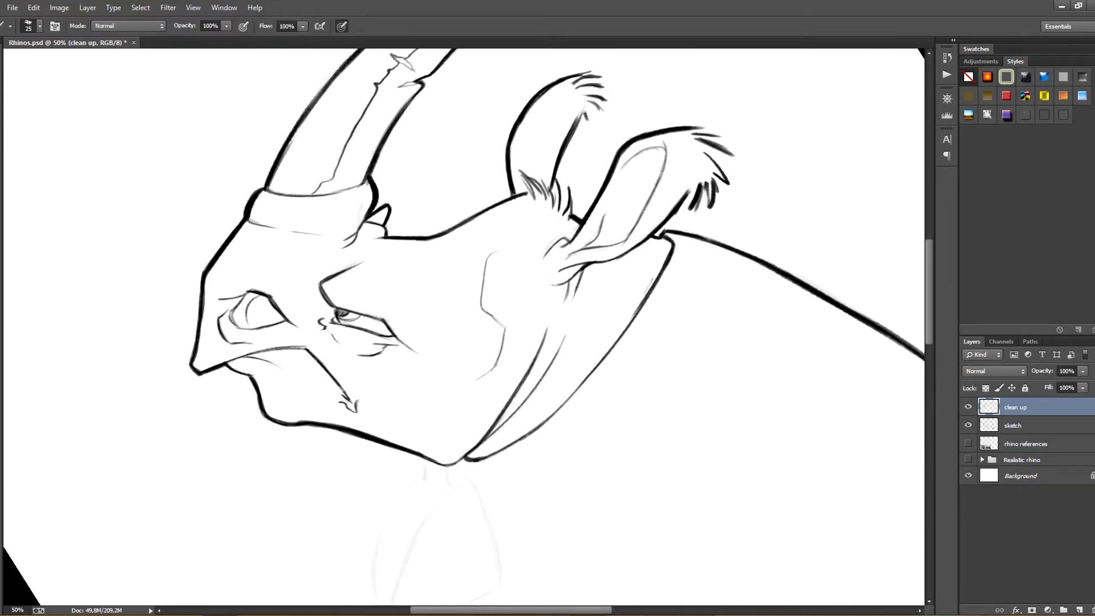
Ink two short neck strokes just below the jaw corner.
mouse_move(652, 280)
left_mouse_down()
mouse_move(596, 367)
mouse_move(617, 243)
left_mouse_up()
left_click_drag(686, 145, 635, 217)
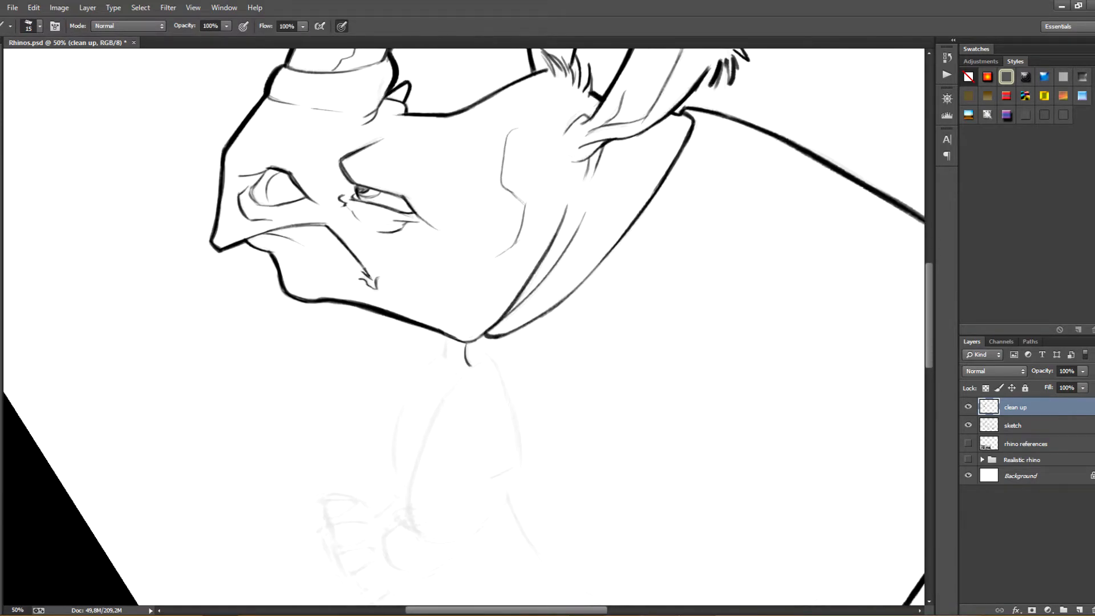
key("r")
left_click_drag(570, 399, 589, 296)
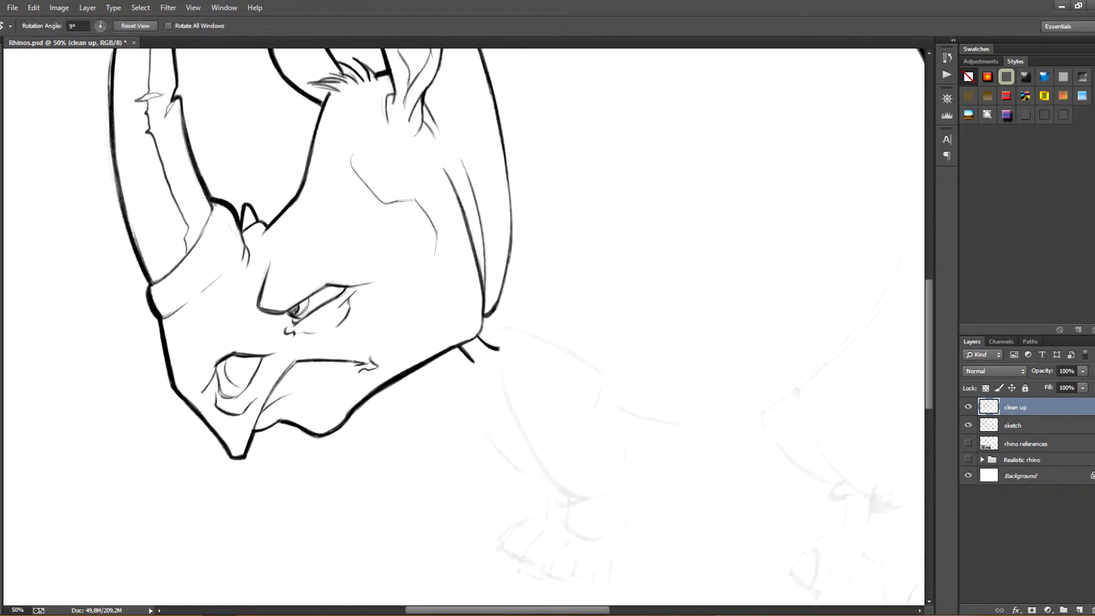
Ink the far foreleg's front outline from the neck down to the skin creases above the foot.
key("bracketright")
mouse_move(467, 358)
left_mouse_down()
mouse_move(531, 477)
mouse_move(555, 494)
mouse_move(535, 472)
left_mouse_up()
key("ctrl+z")
key("ctrl+z")
key("e")
key("v")
key("b")
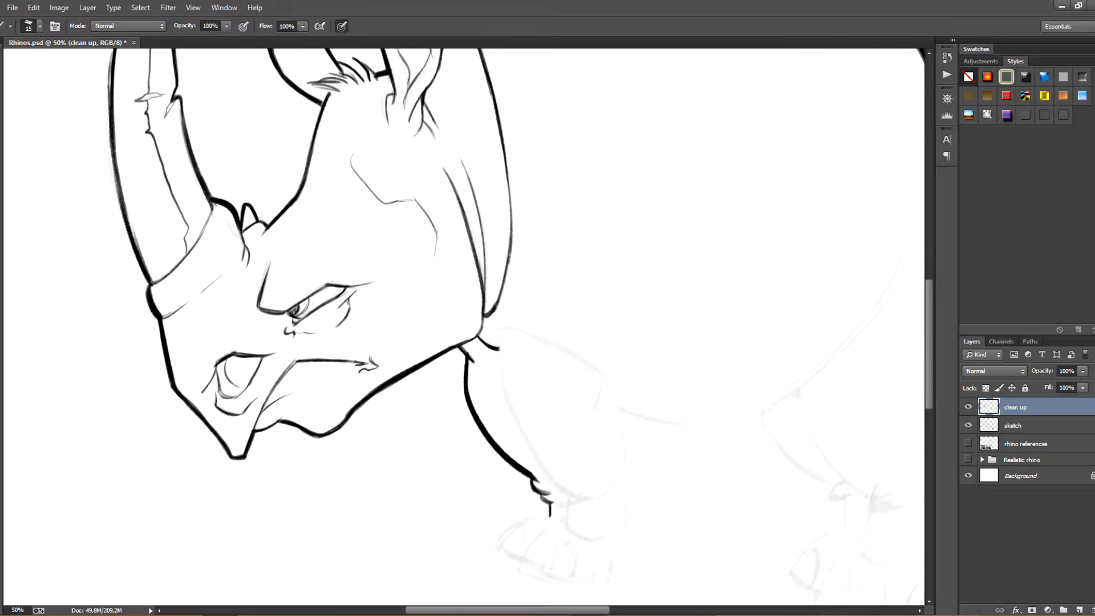
Ink the curved front outline of the far forefoot below the ankle creases.
left_click_drag(550, 516, 573, 437)
key("r")
mouse_move(576, 439)
left_mouse_down()
mouse_move(607, 394)
mouse_move(563, 435)
mouse_move(605, 394)
left_mouse_up()
key("b")
key("ctrl+z")
key("bracketright")
key("bracketright")
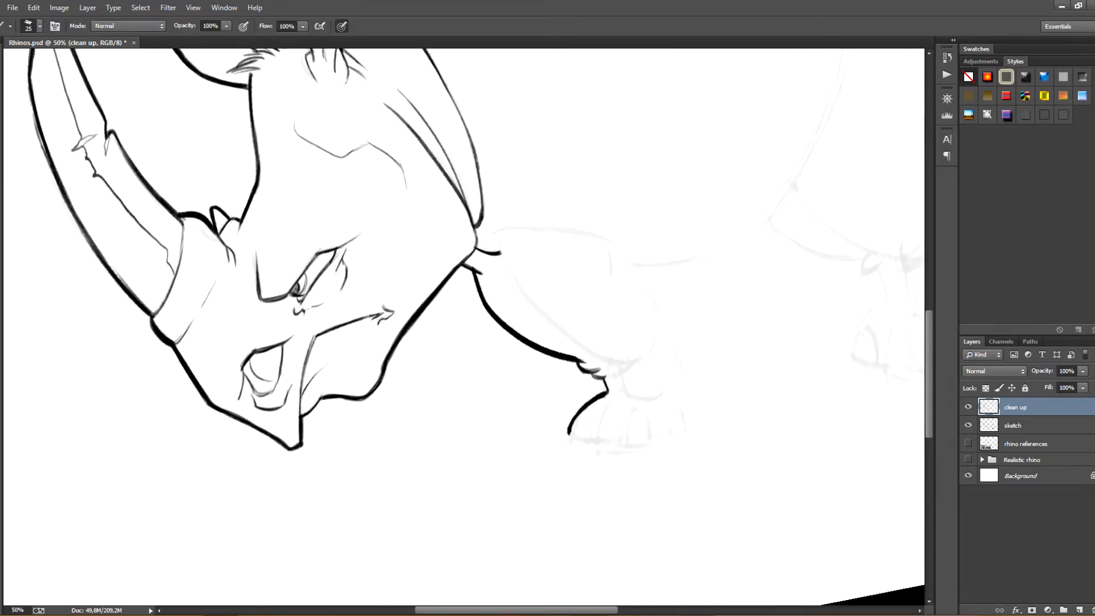
Close the underside of the far forefoot and ink the front edge of the near forefoot.
left_click_drag(569, 433, 597, 438)
left_click_drag(623, 390, 599, 444)
key("ctrl+z")
key("bracketleft")
left_click_drag(623, 390, 594, 451)
left_click_drag(603, 415, 595, 450)
Ink the near forefoot's sole as a bold curve from the toe to the heel.
key("r")
left_click_drag(570, 308, 399, 217)
key("ctrl+z")
key("bracketright")
mouse_move(279, 300)
left_mouse_down()
mouse_move(220, 366)
mouse_move(243, 322)
mouse_move(220, 369)
left_mouse_up()
key("e")
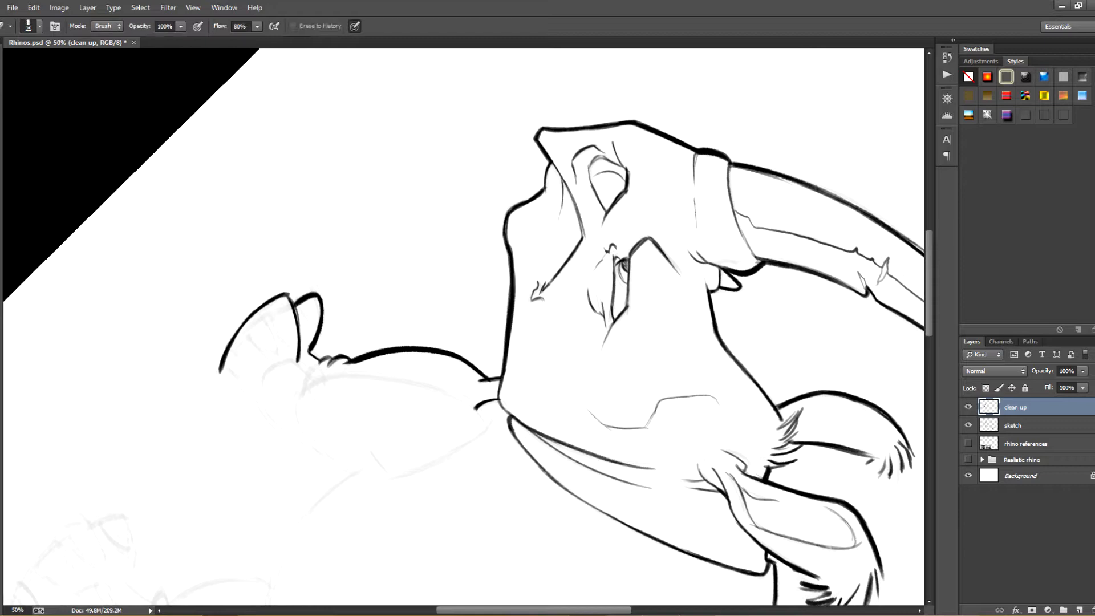
key("r")
mouse_move(457, 314)
left_mouse_down()
mouse_move(343, 399)
mouse_move(285, 285)
left_mouse_up()
Ink the near foreleg's rear outline and its elbow fold down to the heel.
key("b")
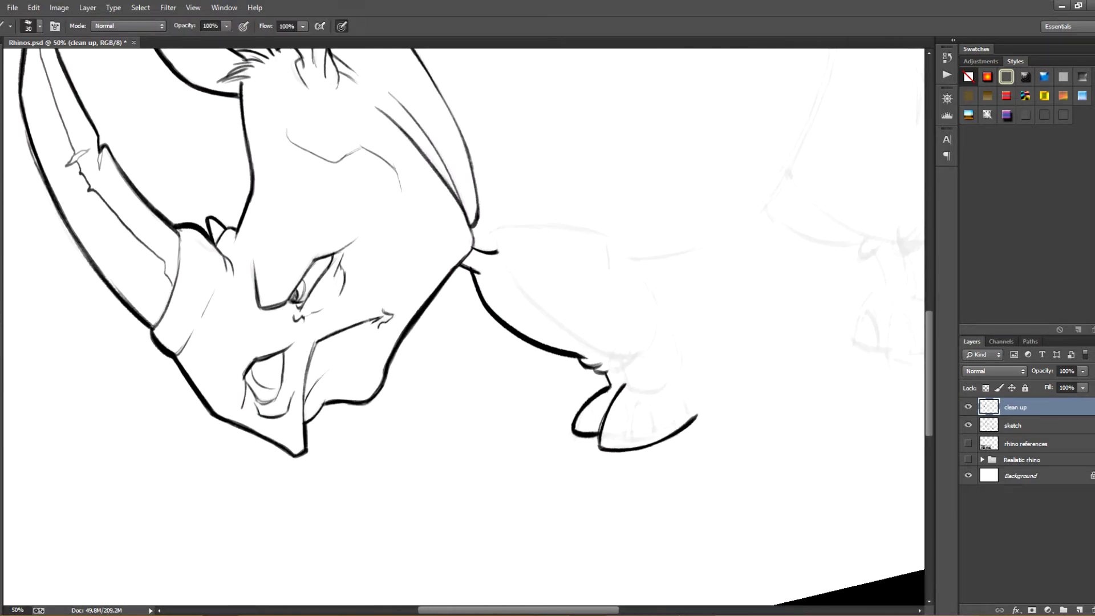
left_click_drag(639, 260, 659, 306)
key("ctrl+z")
key("bracketleft")
left_click_drag(645, 267, 660, 325)
left_click_drag(656, 288, 696, 416)
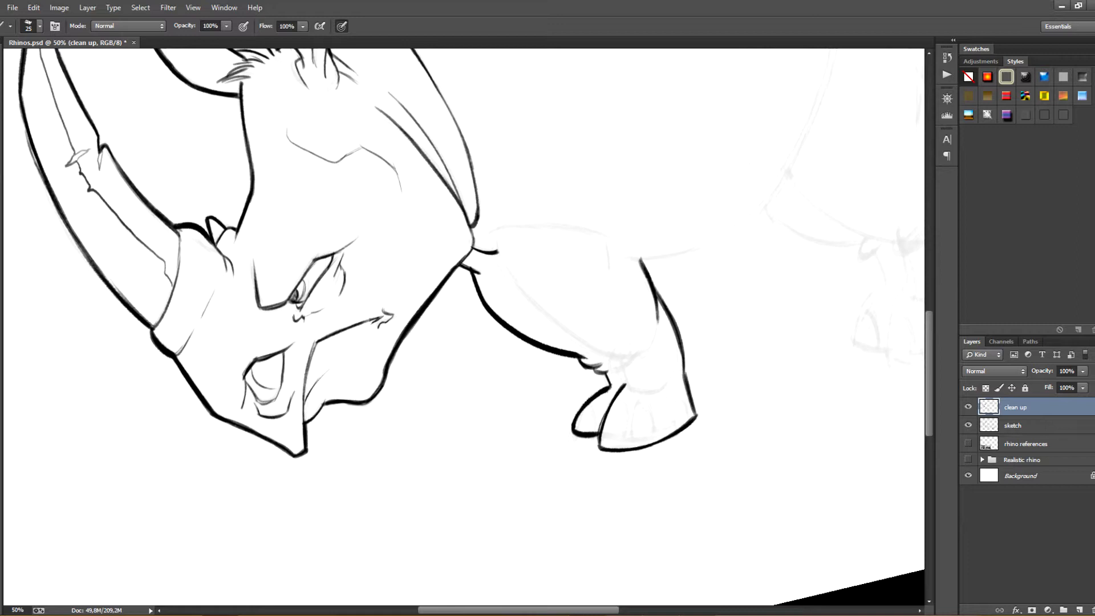
left_click_drag(683, 370, 696, 415)
left_click_drag(682, 349, 697, 418)
key("ctrl+z")
left_click_drag(684, 368, 697, 418)
Ink the near foreleg's front edge and the skin creases around its ankle.
key("e")
key("b")
mouse_move(636, 364)
left_mouse_down()
mouse_move(659, 326)
mouse_move(575, 484)
mouse_move(445, 518)
left_mouse_up()
key("r")
key("b")
mouse_move(432, 477)
left_mouse_down()
mouse_move(525, 374)
mouse_move(558, 361)
left_mouse_up()
key("r")
key("b")
mouse_move(599, 400)
left_mouse_down()
mouse_move(616, 314)
mouse_move(544, 325)
mouse_move(532, 354)
left_mouse_up()
Ink the near foreleg's upper contour curving from the neck over the shoulder.
left_click_drag(555, 294, 595, 343)
key("ctrl+z")
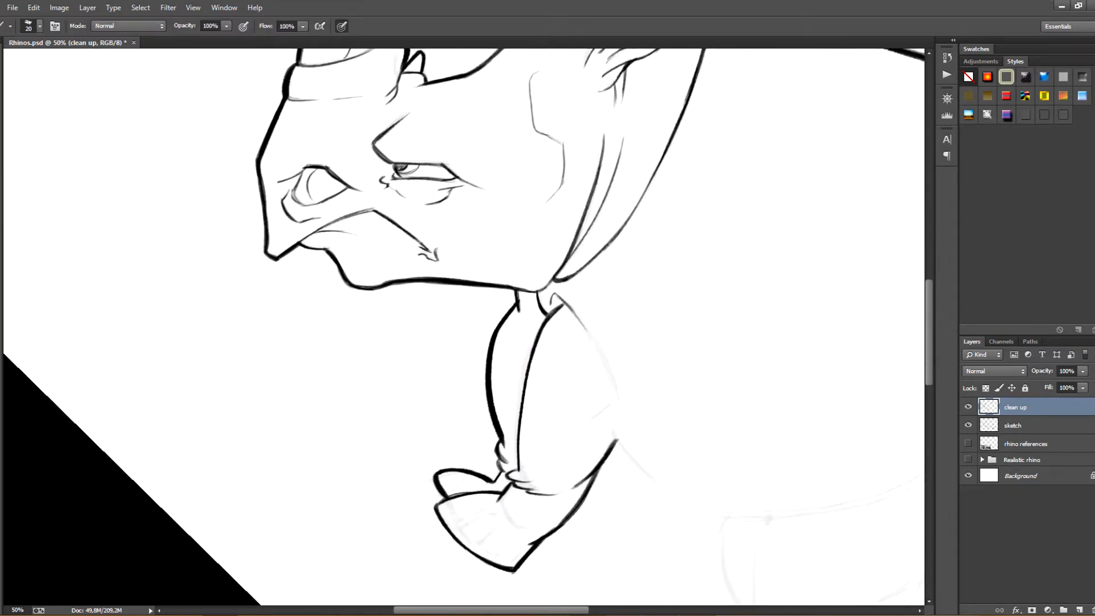
mouse_move(559, 296)
left_mouse_down()
mouse_move(609, 362)
mouse_move(620, 431)
left_mouse_up()
left_click_drag(605, 365, 619, 435)
key("ctrl+alt+z")
key("ctrl+alt+z")
left_click_drag(588, 329, 625, 410)
mouse_move(598, 347)
left_mouse_down()
mouse_move(625, 423)
mouse_move(548, 175)
left_mouse_up()
key("r")
key("b")
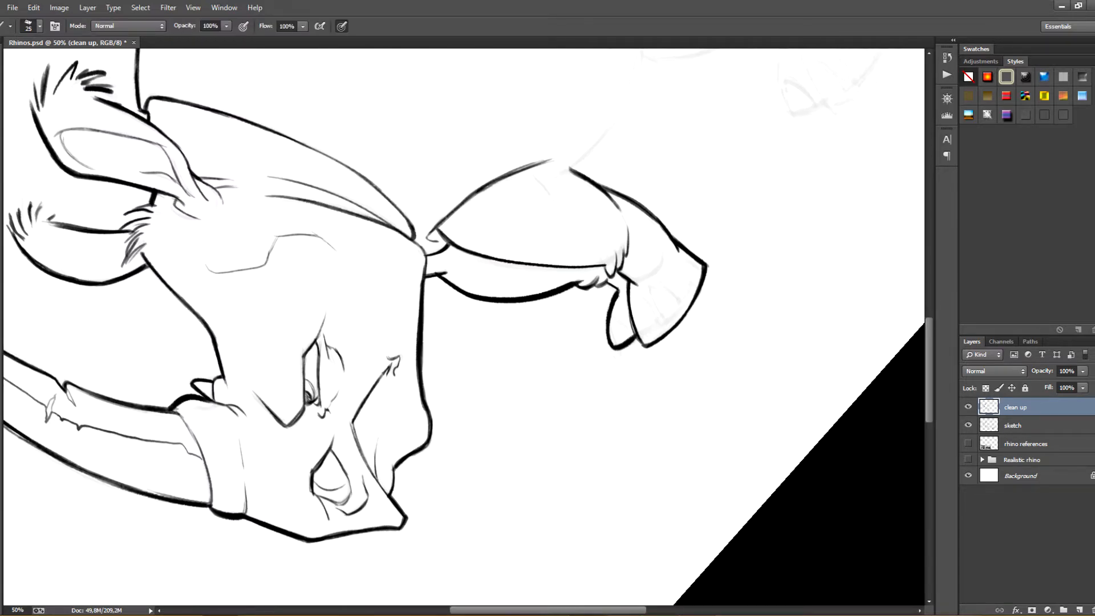
Rework the near foreleg's upper shoulder contour with the brush and eraser.
key("ctrl+z")
mouse_move(483, 188)
left_mouse_down()
mouse_move(524, 170)
mouse_move(506, 177)
left_mouse_up()
key("e")
mouse_move(476, 192)
left_mouse_down()
mouse_move(553, 158)
mouse_move(575, 172)
left_mouse_up()
key("b")
key("ctrl+z")
Ink the near foreleg's elbow bend, joining the shoulder contour to the rear of the lower leg.
key("[")
key("r")
left_click_drag(627, 228, 556, 494)
key("b")
left_click_drag(624, 409, 616, 444)
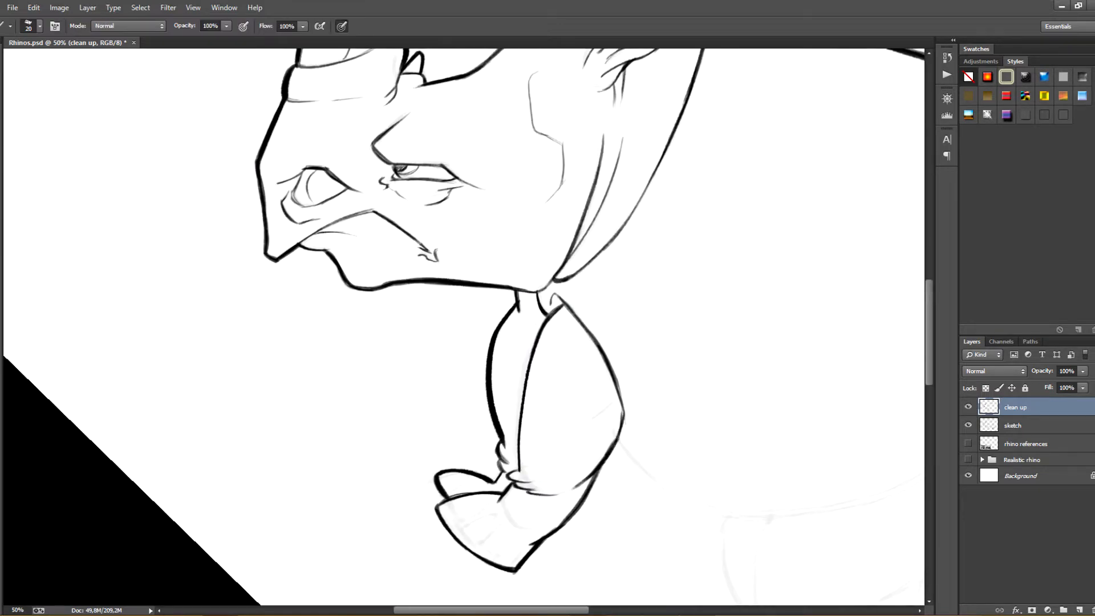
left_click_drag(623, 402, 627, 434)
key("r")
left_click_drag(570, 171, 656, 285)
key("b")
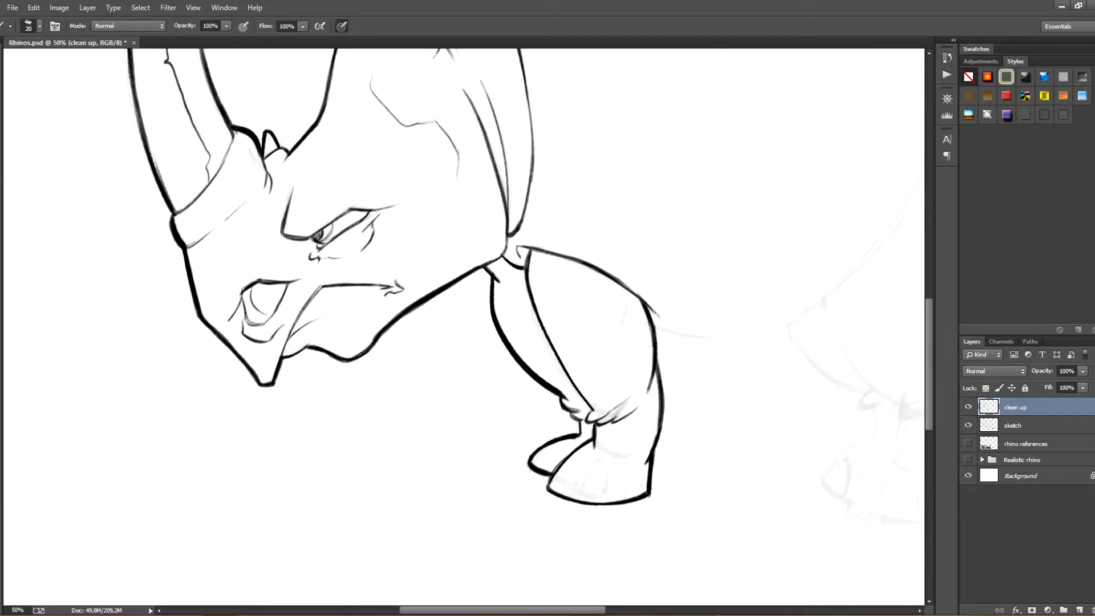
Ink thin curved toenails on both forefeet.
left_click_drag(546, 471, 557, 446)
mouse_move(568, 496)
left_mouse_down()
mouse_move(639, 491)
mouse_move(673, 446)
mouse_move(333, 529)
mouse_move(264, 191)
mouse_move(224, 305)
left_mouse_up()
key("r")
key("r")
key("r")
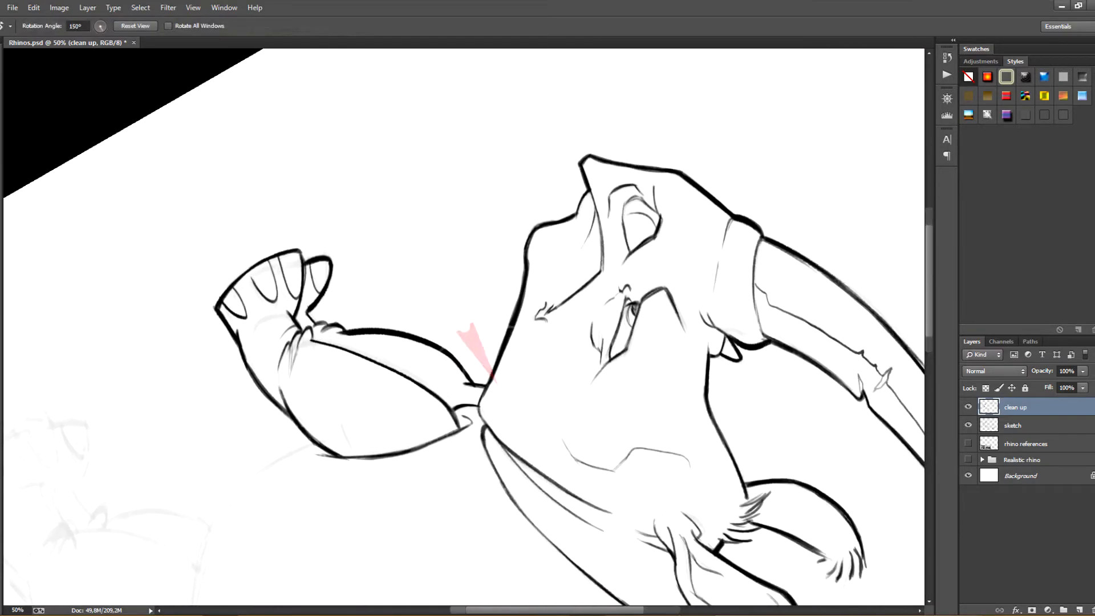
Ink the belly as a bold curve from the near elbow back toward the hind legs.
key("]")
key("]")
key("]")
left_click_drag(318, 442, 221, 517)
mouse_move(255, 473)
left_mouse_down()
mouse_move(210, 544)
mouse_move(296, 415)
mouse_move(266, 506)
mouse_move(707, 388)
mouse_move(724, 365)
left_mouse_up()
key("ctrl+z")
key("space")
Ink the far hind leg's front contour from the belly down to the knee folds.
key("e")
key("b")
key("r")
key("b")
mouse_move(657, 394)
left_mouse_down()
mouse_move(727, 475)
mouse_move(715, 471)
mouse_move(724, 493)
mouse_move(699, 409)
mouse_move(711, 307)
mouse_move(725, 335)
mouse_move(680, 393)
left_mouse_up()
key("ctrl+z")
key("space")
key("r")
key("b")
Ink the far hind foot's front edge down to the toe and the start of its sole.
key("bracketright")
key("ctrl+z")
left_click_drag(728, 329, 687, 388)
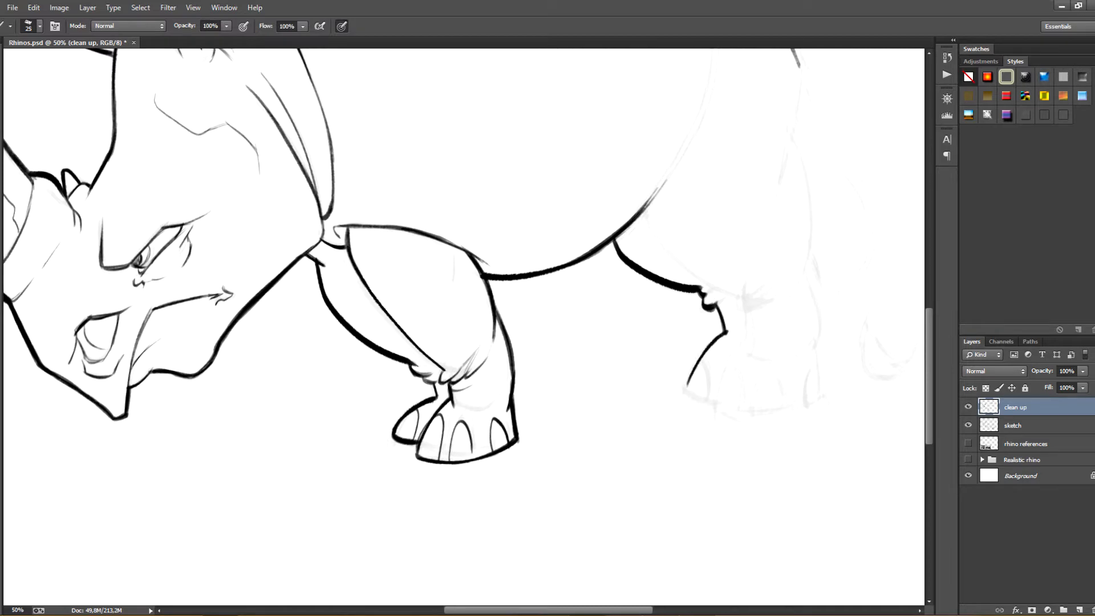
key("ctrl+z")
mouse_move(726, 335)
left_mouse_down()
mouse_move(621, 487)
mouse_move(649, 514)
left_mouse_up()
key("r")
key("b")
left_click_drag(625, 486, 649, 512)
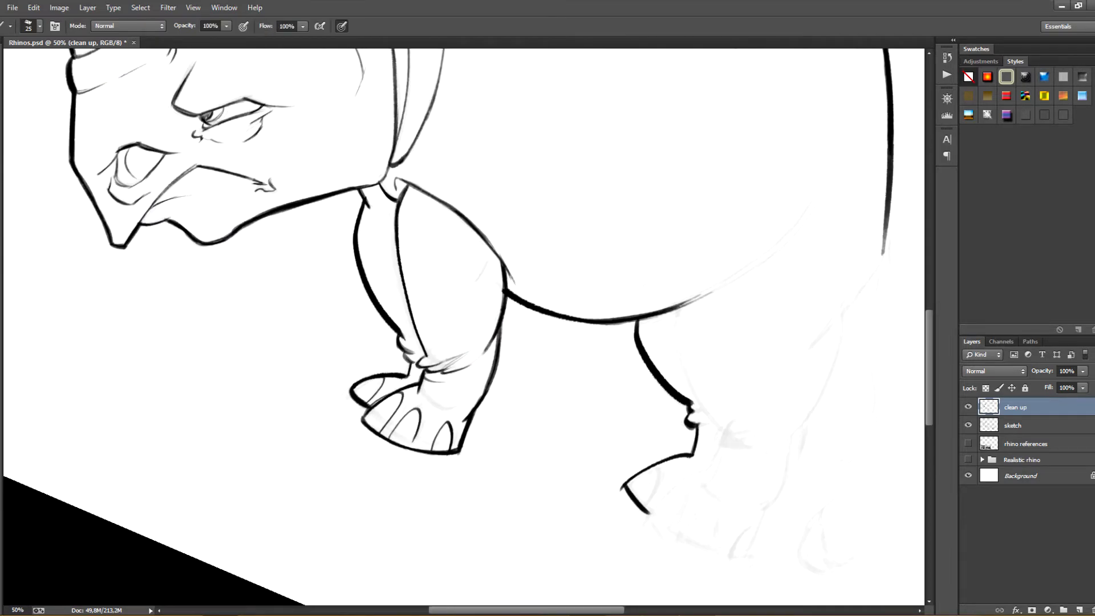
Save the drawing and ink a short crease at the top of the far foreleg below the neck.
key("e")
key("b")
key("Escape")
key("ctrl+s")
left_click_drag(491, 240, 539, 358)
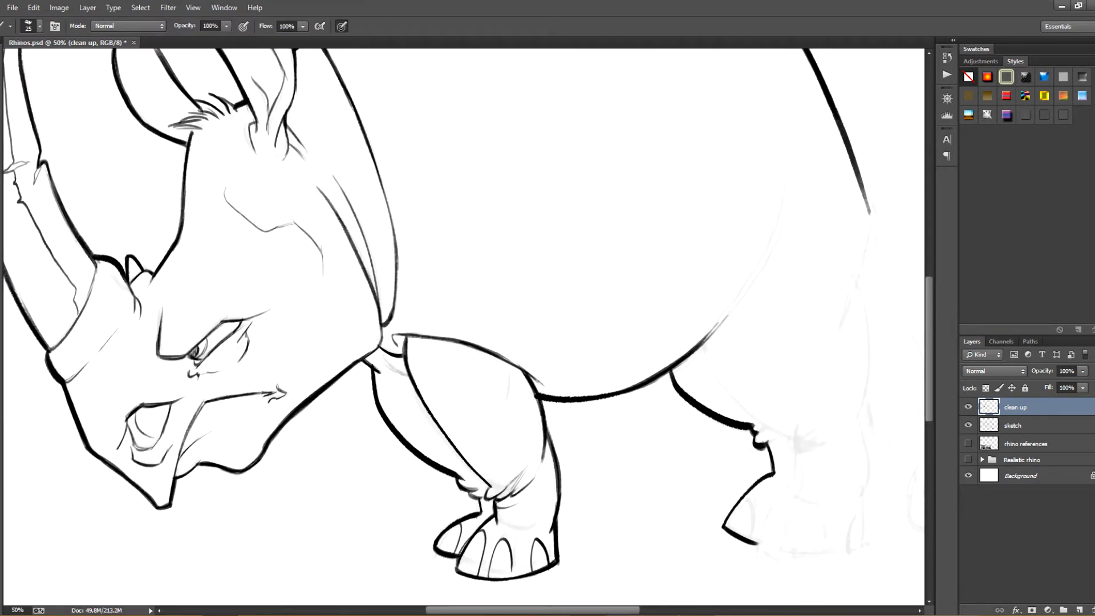
left_click_drag(388, 367, 411, 386)
Ink the near hind foot's front edge overlapping the far hind foot.
mouse_move(787, 484)
left_mouse_down()
mouse_move(610, 421)
mouse_move(579, 482)
left_mouse_up()
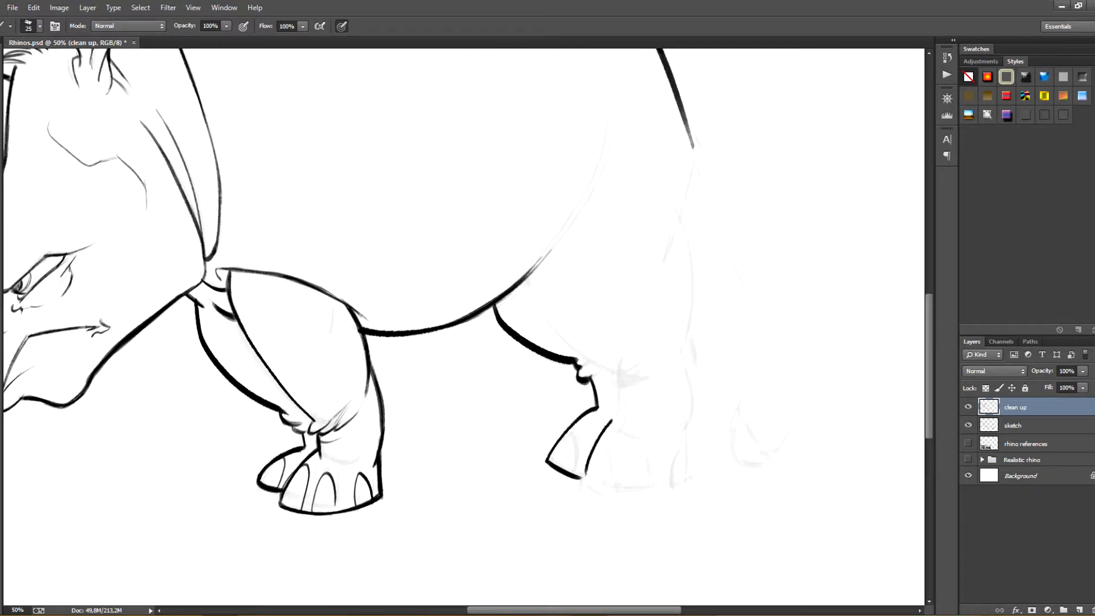
key("ctrl+z")
mouse_move(611, 421)
left_mouse_down()
mouse_move(578, 484)
mouse_move(299, 281)
mouse_move(330, 433)
mouse_move(312, 533)
left_mouse_up()
key("e")
key("b")
key("r")
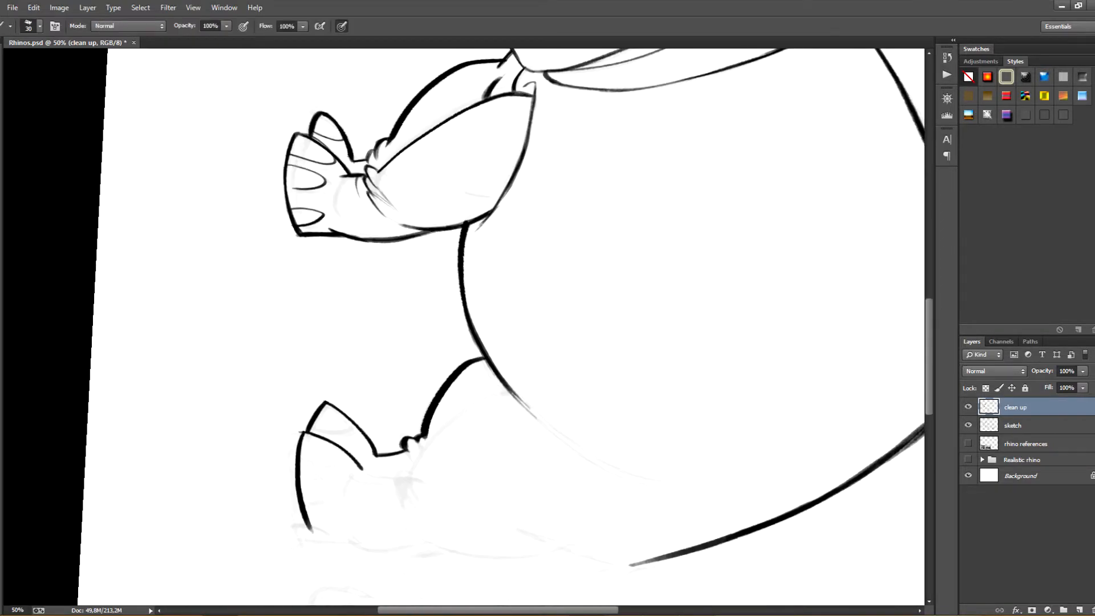
Ink the near hind foot's sole as a bold curve from the toe to the heel.
key("ctrl+z")
left_click_drag(305, 432, 311, 542)
key("e")
key("r")
left_click_drag(320, 502, 659, 440)
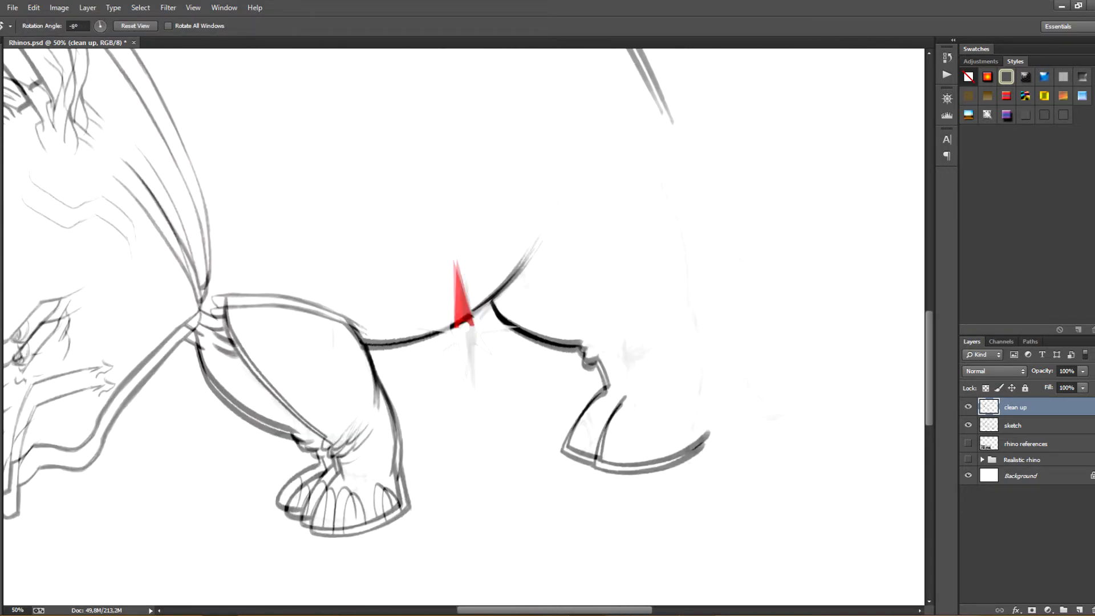
Ink the near hind foot's heel and the rear edge of the ankle above it.
key("b")
left_click_drag(696, 401, 705, 443)
key("bracketleft")
left_click_drag(683, 330, 700, 406)
key("e")
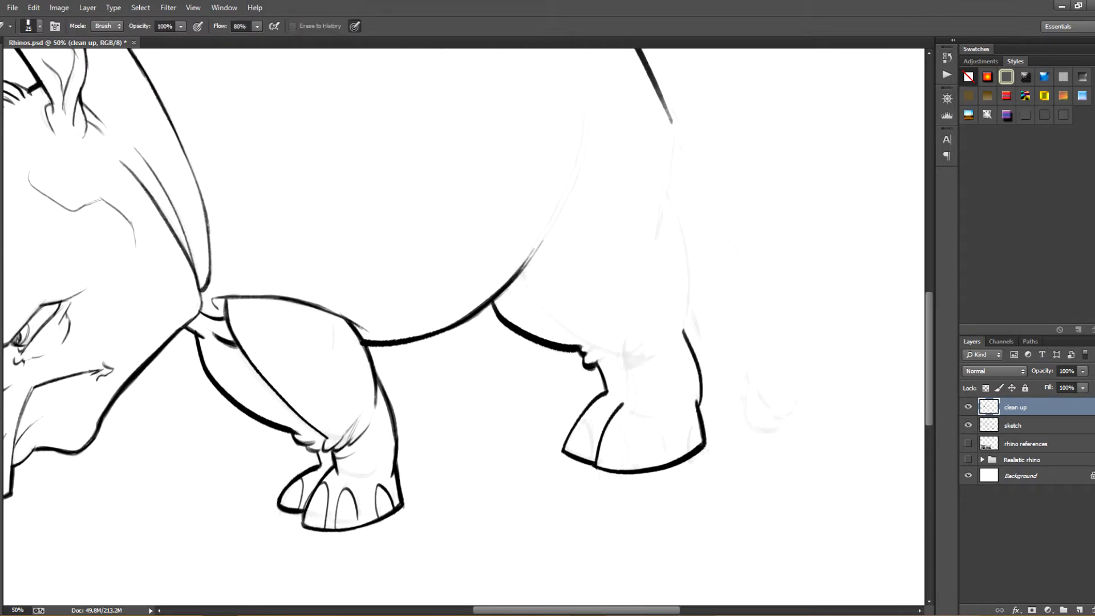
Ink the near hind leg's thigh as a thick rear curve from the hip down to the ankle.
key("b")
key("ctrl+z")
mouse_move(593, 90)
left_mouse_down()
mouse_move(675, 341)
mouse_move(670, 357)
mouse_move(682, 296)
mouse_move(683, 331)
left_mouse_up()
key("e")
key("b")
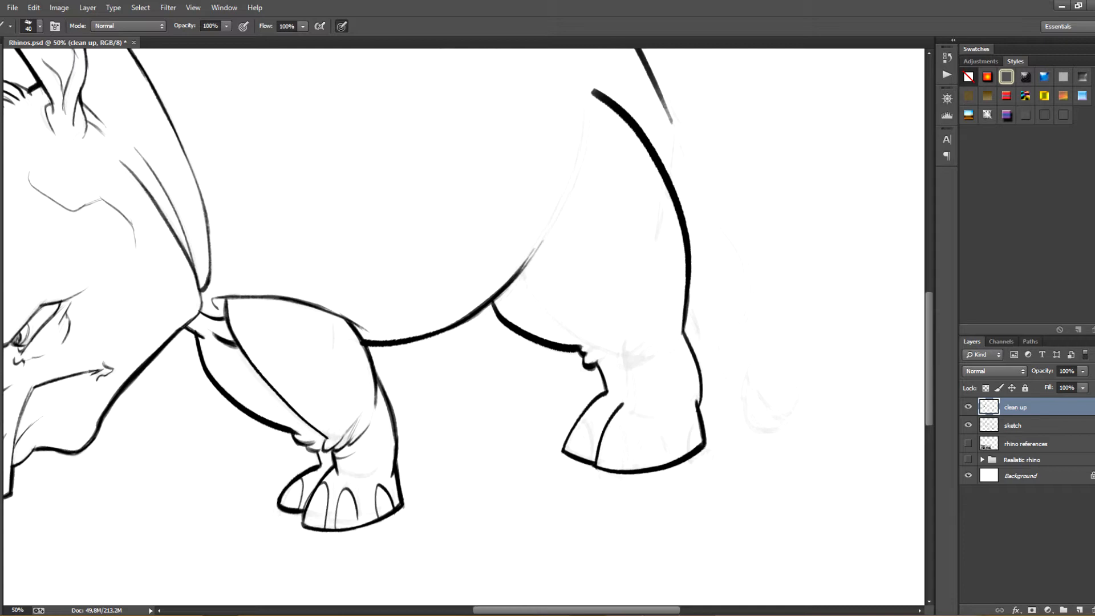
Ink the near hind leg's knee creases and its front contour up to the belly.
mouse_move(622, 352)
left_mouse_down()
mouse_move(630, 372)
mouse_move(659, 343)
left_mouse_up()
key("ctrl+z")
key("bracketleft")
key("ctrl+z")
left_click_drag(628, 370, 626, 413)
key("ctrl+z")
left_click_drag(644, 364, 677, 338)
mouse_move(627, 364)
left_mouse_down()
mouse_move(662, 324)
mouse_move(604, 412)
left_mouse_up()
key("r")
left_click_drag(534, 302, 593, 422)
key("e")
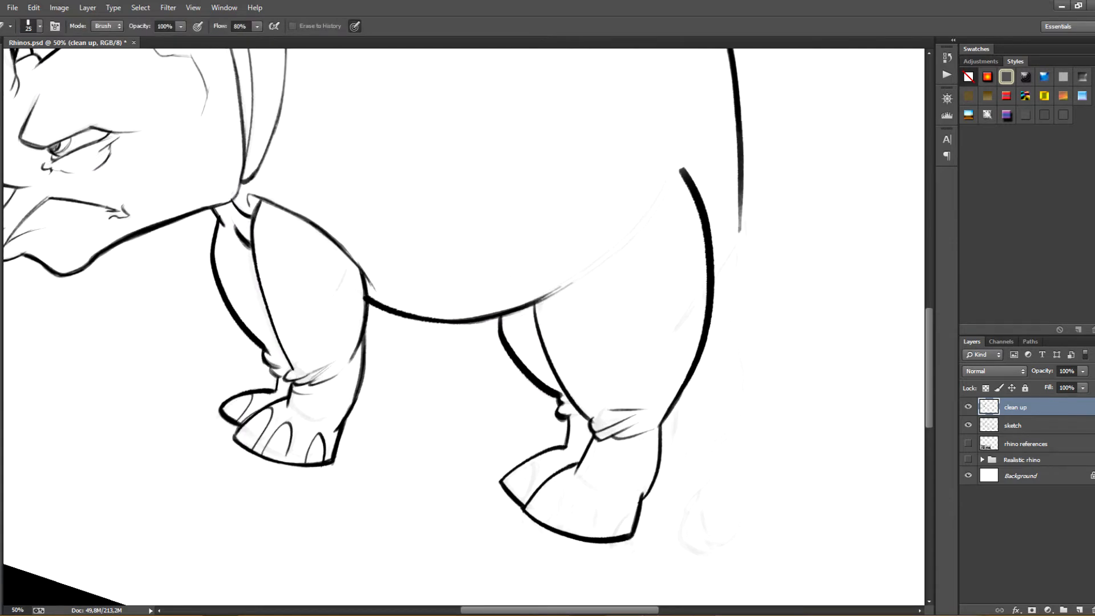
Extend the belly line upward as a tapering flank curve in front of the thigh.
key("b")
left_click_drag(543, 297, 649, 209)
left_click_drag(613, 253, 675, 171)
key("ctrl+alt+z")
key("ctrl+alt+z")
mouse_move(561, 293)
left_mouse_down()
mouse_move(664, 188)
mouse_move(664, 168)
left_mouse_up()
left_click_drag(638, 219, 677, 155)
key("r")
mouse_move(673, 319)
left_mouse_down()
mouse_move(643, 219)
mouse_move(634, 352)
left_mouse_up()
Thin and touch up the upper part of the flank curve.
key("e")
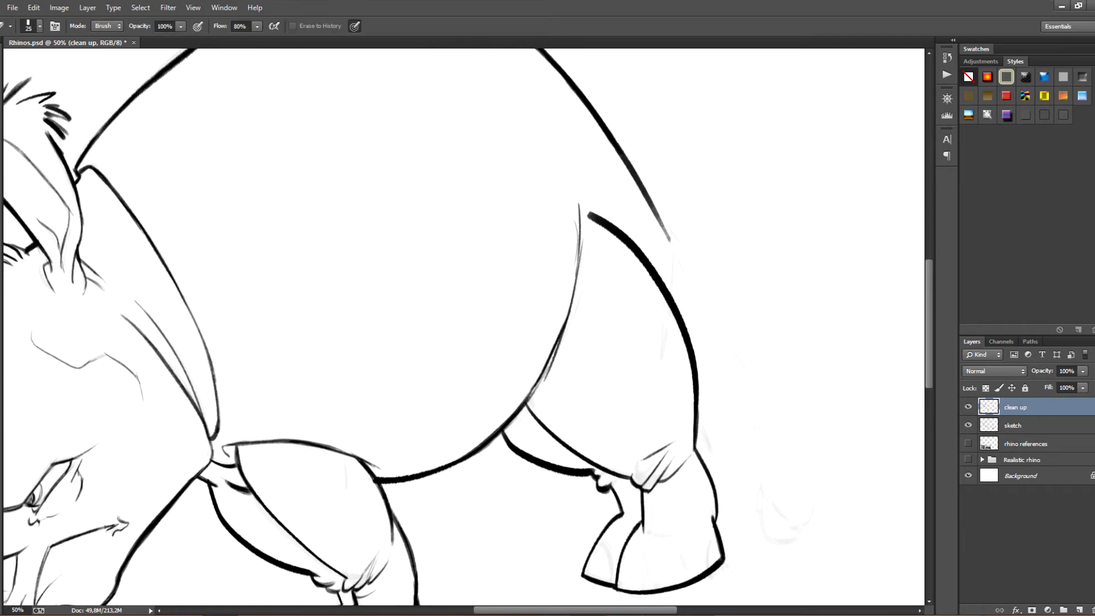
left_click_drag(580, 246, 577, 279)
key("b")
left_click_drag(581, 233, 576, 274)
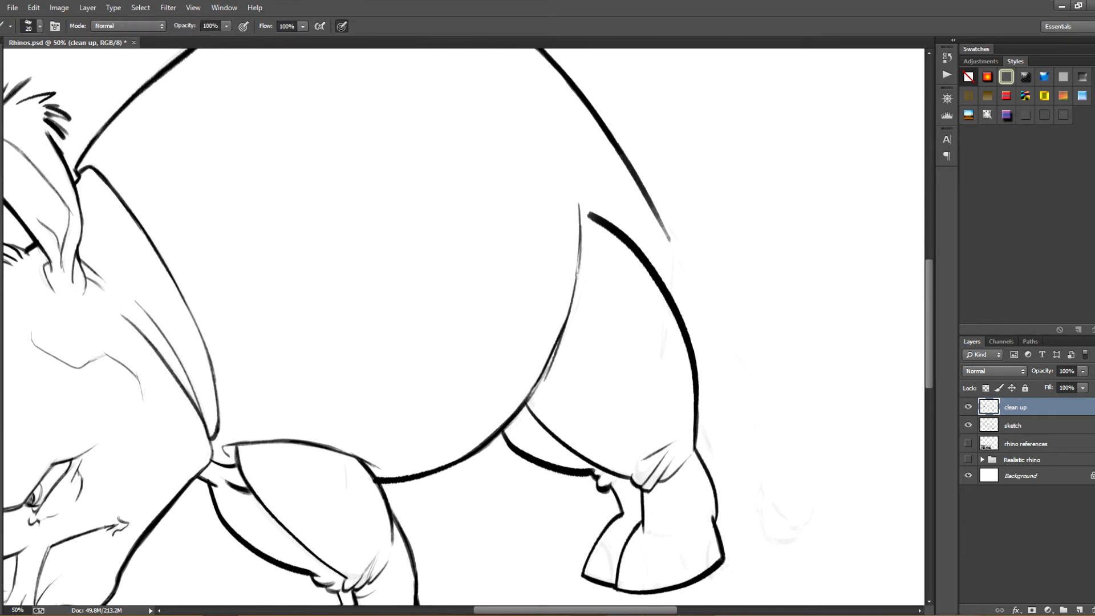
key("ctrl+alt+z")
Ink the lower end of the rump and angle it back in to meet the thigh.
left_click_drag(667, 234, 672, 294)
mouse_move(656, 208)
left_mouse_down()
mouse_move(670, 240)
mouse_move(670, 314)
mouse_move(606, 283)
mouse_move(590, 290)
left_mouse_up()
key("r")
key("[")
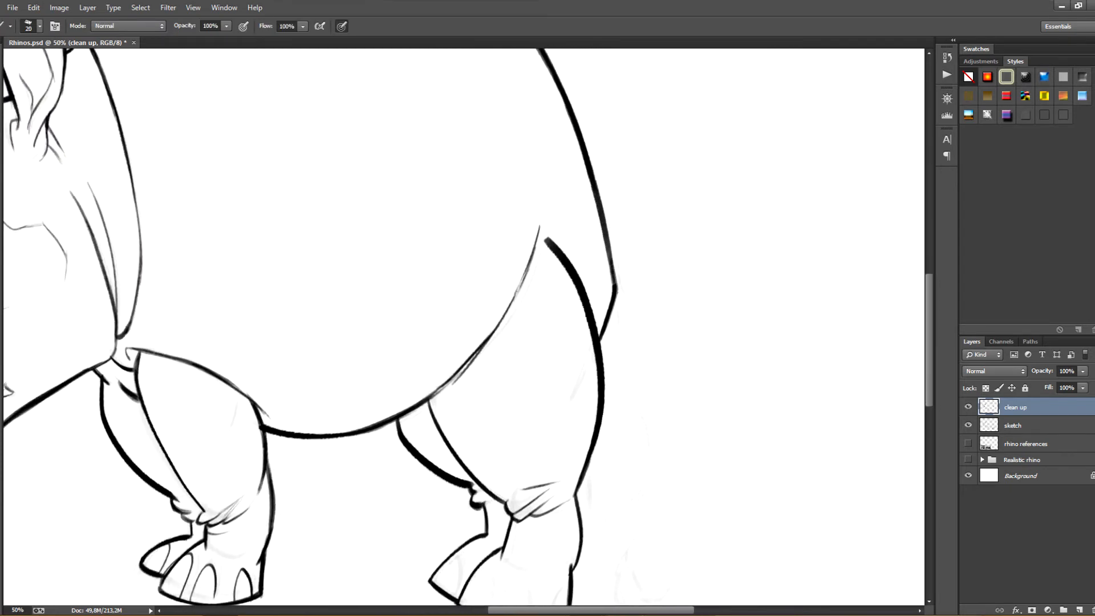
Ink the tail's outer contour as a bold curve hanging down from the rump.
mouse_move(610, 253)
left_mouse_down()
mouse_move(635, 320)
mouse_move(647, 496)
left_mouse_up()
key("ctrl+z")
key("]")
key("]")
key("ctrl+z")
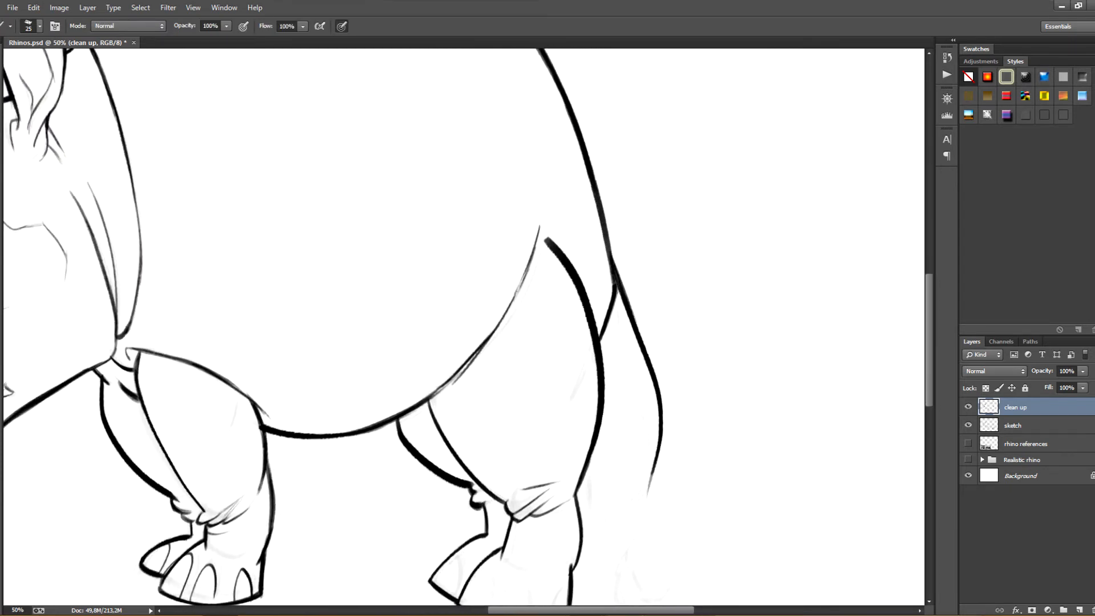
Ink the tail's inner edge from the thigh down toward the tuft.
left_click_drag(604, 360, 643, 421)
left_click_drag(604, 363, 647, 428)
left_click_drag(623, 384, 650, 458)
mouse_move(644, 411)
left_mouse_down()
mouse_move(648, 365)
mouse_move(646, 443)
mouse_move(608, 469)
left_mouse_up()
key("ctrl+z")
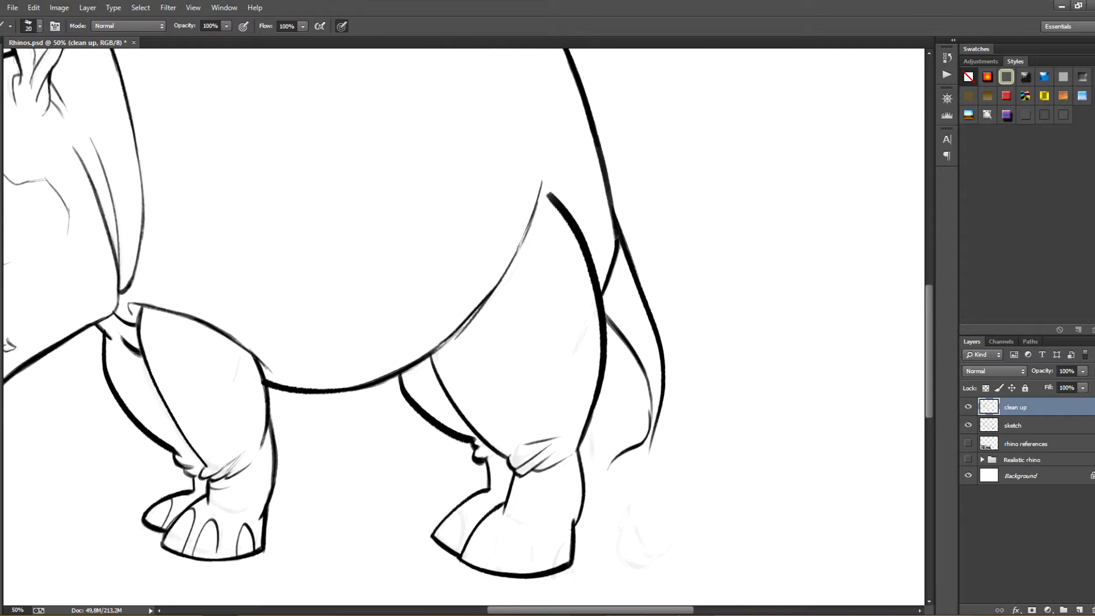
key("ctrl+z")
Ink the tail tuft's main hair strands curling outward at the tip.
mouse_move(643, 365)
left_mouse_down()
mouse_move(650, 443)
mouse_move(604, 482)
mouse_move(624, 528)
left_mouse_up()
mouse_move(652, 437)
left_mouse_down()
mouse_move(620, 533)
mouse_move(662, 564)
left_mouse_up()
mouse_move(638, 537)
left_mouse_down()
mouse_move(676, 548)
mouse_move(679, 526)
left_mouse_up()
left_click_drag(647, 484, 667, 517)
left_click_drag(643, 514, 665, 510)
left_click_drag(651, 441, 619, 522)
Redraw the tuft's front strands from the tail's end down to the curled hair.
key("ctrl+z")
key("ctrl+z")
left_click_drag(649, 442, 614, 512)
mouse_move(608, 493)
left_mouse_down()
mouse_move(635, 475)
mouse_move(645, 450)
left_mouse_up()
key("ctrl+z")
left_click_drag(634, 507, 654, 561)
key("ctrl+alt+z")
key("ctrl+alt+z")
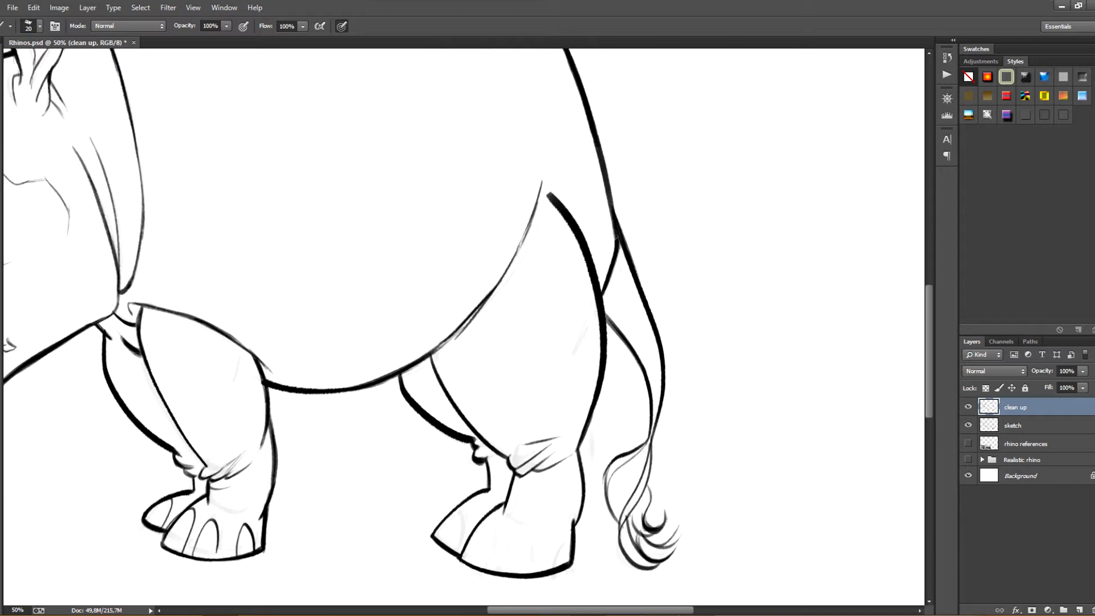
Add dark strokes at the tuft's base and thin the hair strands with the eraser.
mouse_move(640, 453)
left_mouse_down()
mouse_move(622, 518)
mouse_move(639, 468)
left_mouse_up()
left_click_drag(648, 446, 644, 473)
key("e")
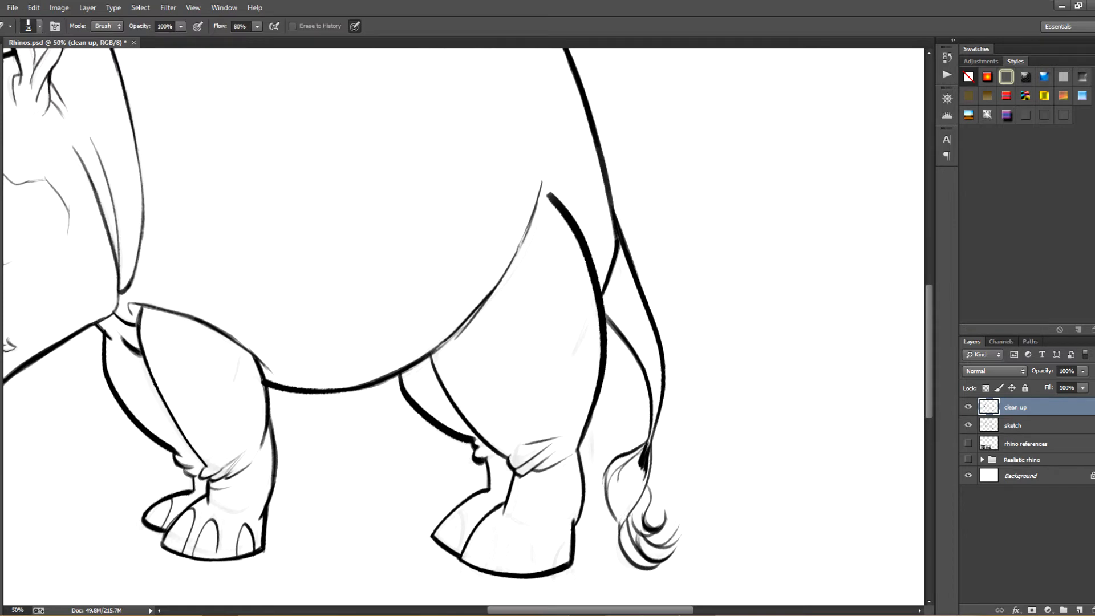
mouse_move(626, 524)
left_mouse_down()
mouse_move(619, 481)
mouse_move(621, 512)
left_mouse_up()
mouse_move(647, 445)
left_mouse_down()
mouse_move(641, 475)
mouse_move(638, 463)
left_mouse_up()
left_click_drag(666, 512, 633, 545)
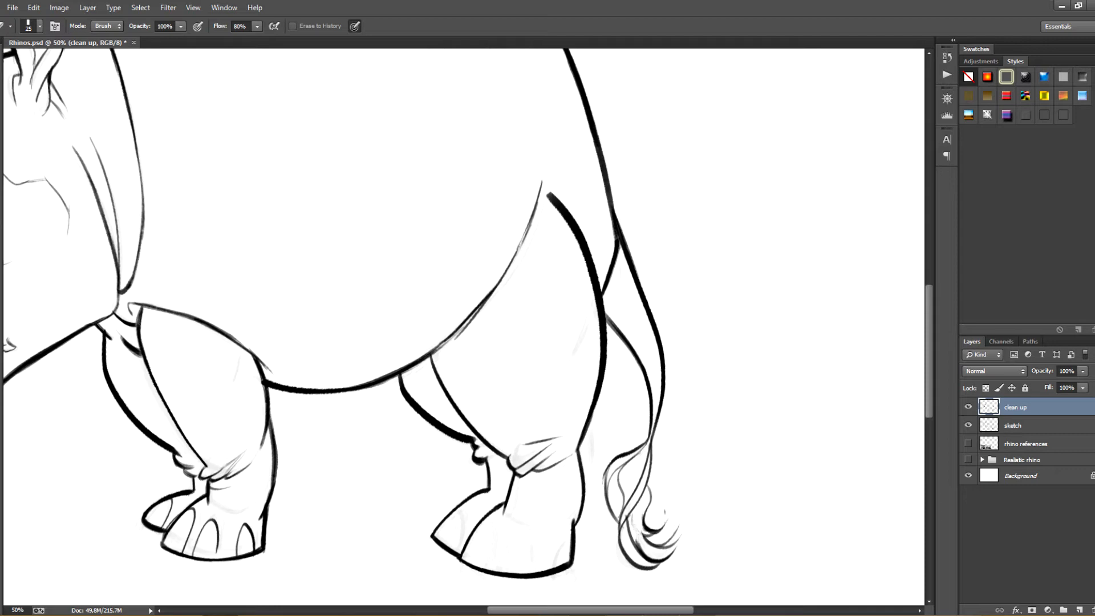
left_click_drag(633, 458, 620, 505)
mouse_move(644, 444)
left_mouse_down()
mouse_move(616, 471)
mouse_move(631, 459)
mouse_move(620, 520)
left_mouse_up()
Bolden the tail tuft's front outline and refine its hair strands.
key("b")
key("e")
key("b")
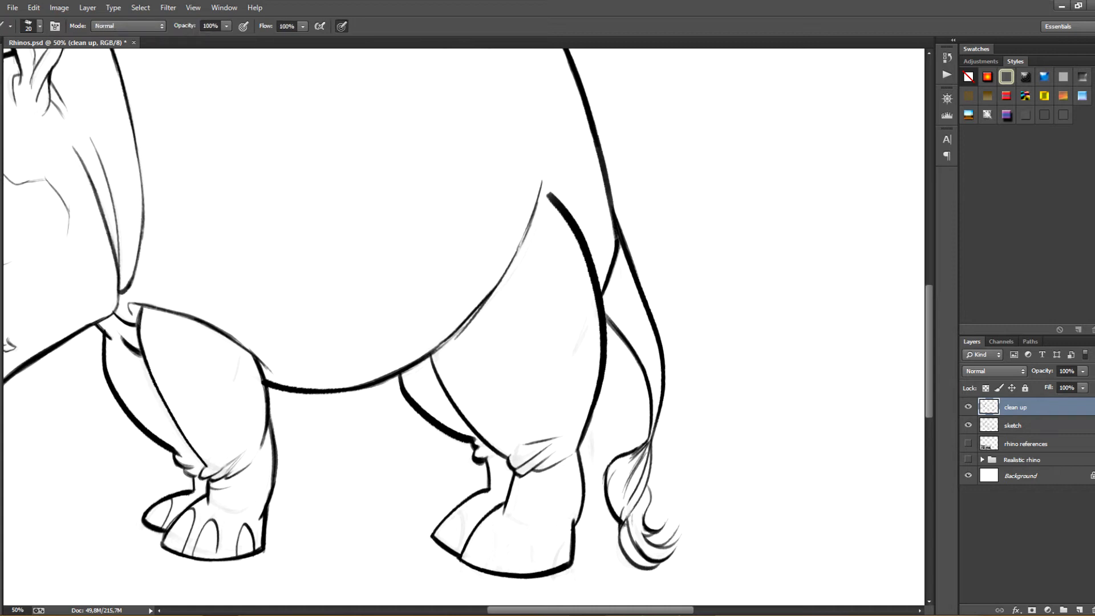
key("ctrl+z")
left_click_drag(612, 460, 620, 527)
key("e")
key("b")
mouse_move(648, 484)
left_mouse_down()
mouse_move(652, 498)
mouse_move(665, 484)
mouse_move(725, 512)
mouse_move(761, 446)
left_mouse_up()
left_click_drag(767, 499, 780, 475)
Draw thin, long curved skin folds down the side of the body ahead of the rump.
mouse_move(542, 228)
left_mouse_down()
mouse_move(611, 302)
mouse_move(541, 409)
left_mouse_up()
left_click_drag(526, 114, 481, 308)
key("ctrl+z")
key("bracketleft")
left_click_drag(538, 91, 488, 311)
key("ctrl+z")
mouse_move(535, 86)
left_mouse_down()
mouse_move(503, 281)
mouse_move(524, 278)
left_mouse_up()
left_click_drag(596, 152, 523, 342)
left_click_drag(580, 94, 560, 272)
Draw short skin folds above the rear belly and a thin crease on the shoulder behind the neck.
left_click_drag(535, 421, 501, 510)
left_click_drag(520, 449, 468, 538)
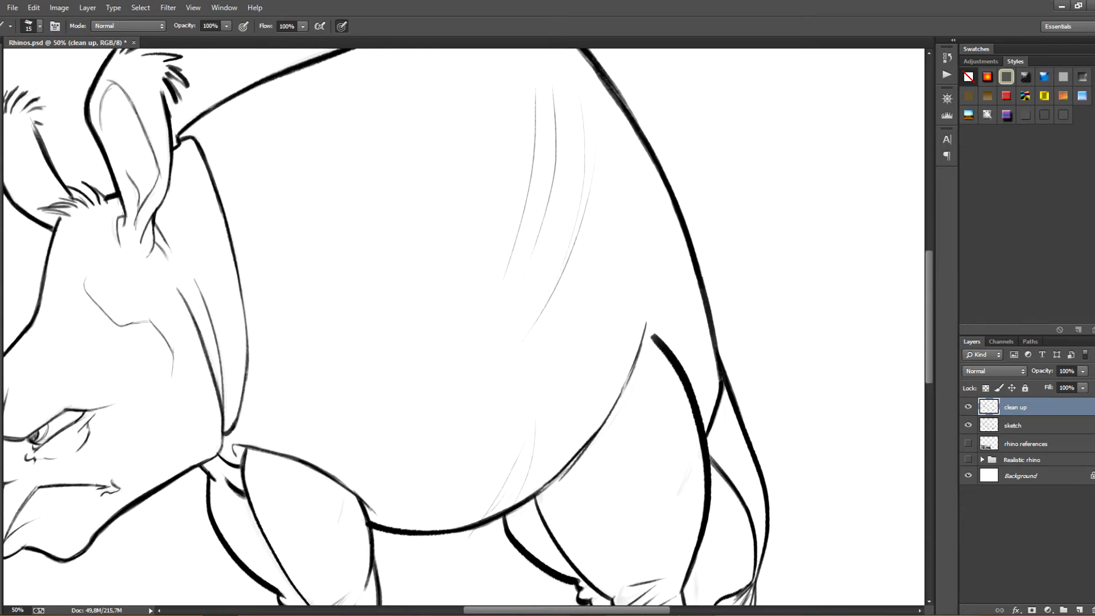
mouse_move(513, 371)
left_mouse_down()
mouse_move(677, 286)
mouse_move(680, 378)
left_mouse_up()
key("e")
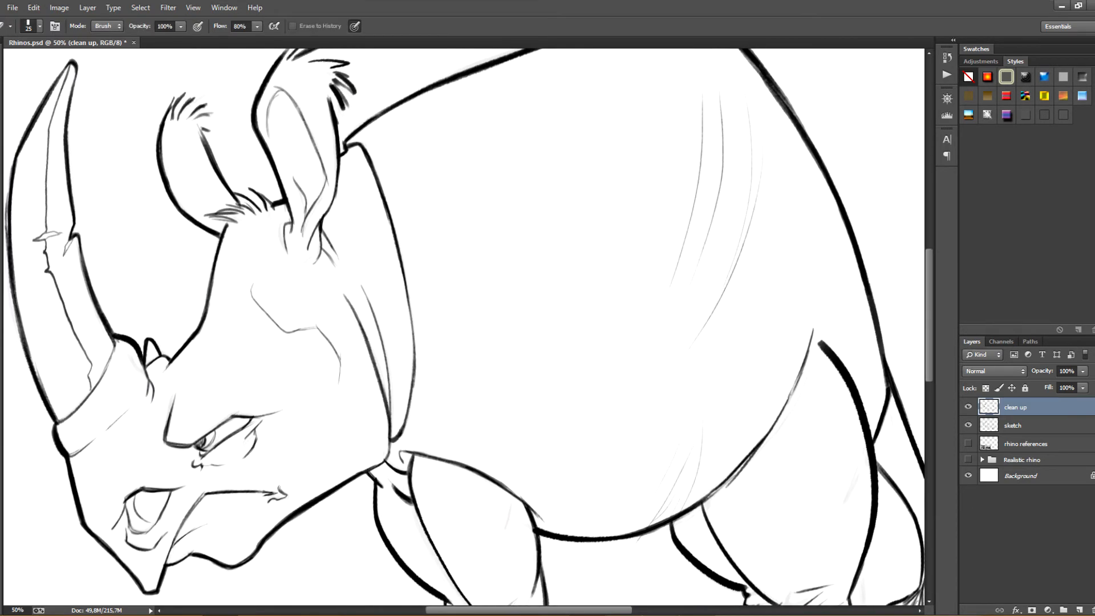
key("b")
mouse_move(434, 371)
left_mouse_down()
mouse_move(506, 383)
mouse_move(492, 441)
mouse_move(487, 356)
left_mouse_up()
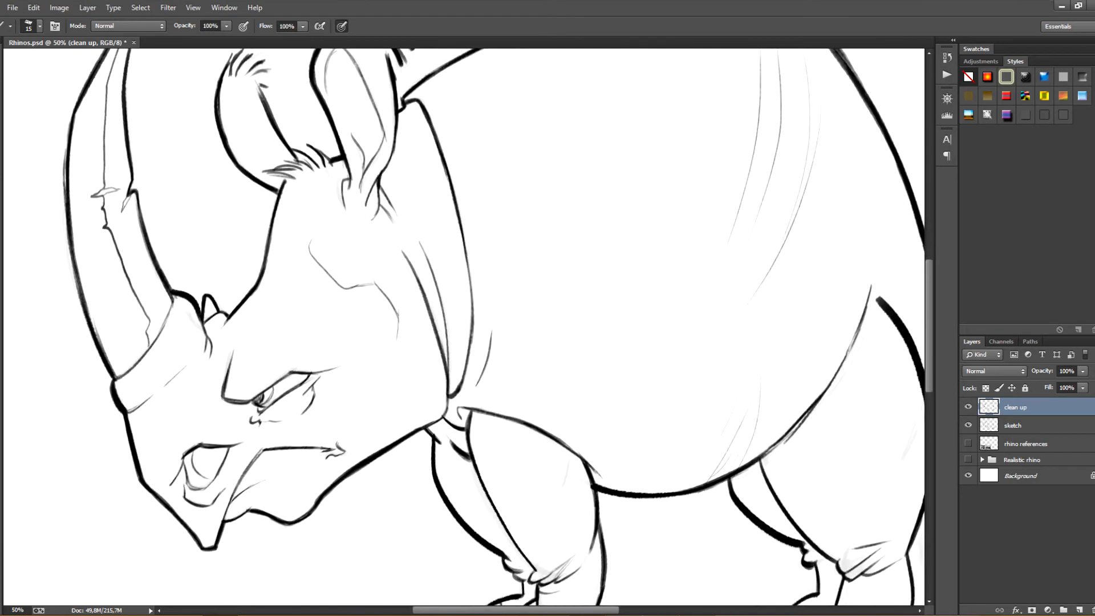
key("ctrl+minus")
key("ctrl+plus")
left_click_drag(656, 434, 446, 306)
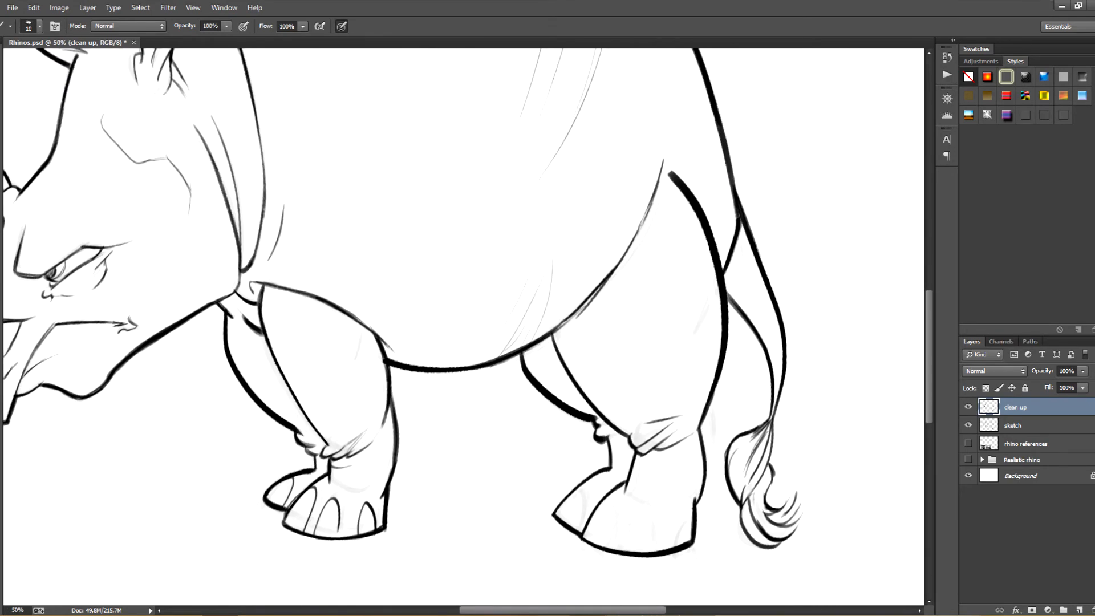
Draw curved toenails on the hind feet and a short crease above the near front foot's toes.
key("ctrl+z")
mouse_move(580, 488)
left_mouse_down()
mouse_move(572, 525)
mouse_move(606, 545)
left_mouse_up()
mouse_move(621, 550)
left_mouse_down()
mouse_move(633, 514)
mouse_move(651, 551)
left_mouse_up()
mouse_move(676, 545)
left_mouse_down()
mouse_move(696, 530)
mouse_move(627, 496)
left_mouse_up()
left_click_drag(340, 488, 370, 487)
mouse_move(399, 285)
left_mouse_down()
mouse_move(629, 422)
mouse_move(615, 421)
mouse_move(596, 451)
mouse_move(593, 346)
mouse_move(496, 201)
left_mouse_up()
Add short parallel hatching along the neck fold and the inner edge of the far front leg.
key("r")
mouse_move(537, 341)
left_mouse_down()
mouse_move(534, 359)
mouse_move(565, 348)
left_mouse_up()
left_click_drag(578, 326, 573, 343)
left_click_drag(586, 323, 580, 341)
left_click_drag(595, 321, 594, 333)
mouse_move(608, 312)
left_mouse_down()
mouse_move(442, 465)
mouse_move(527, 448)
left_mouse_up()
key("r")
key("r")
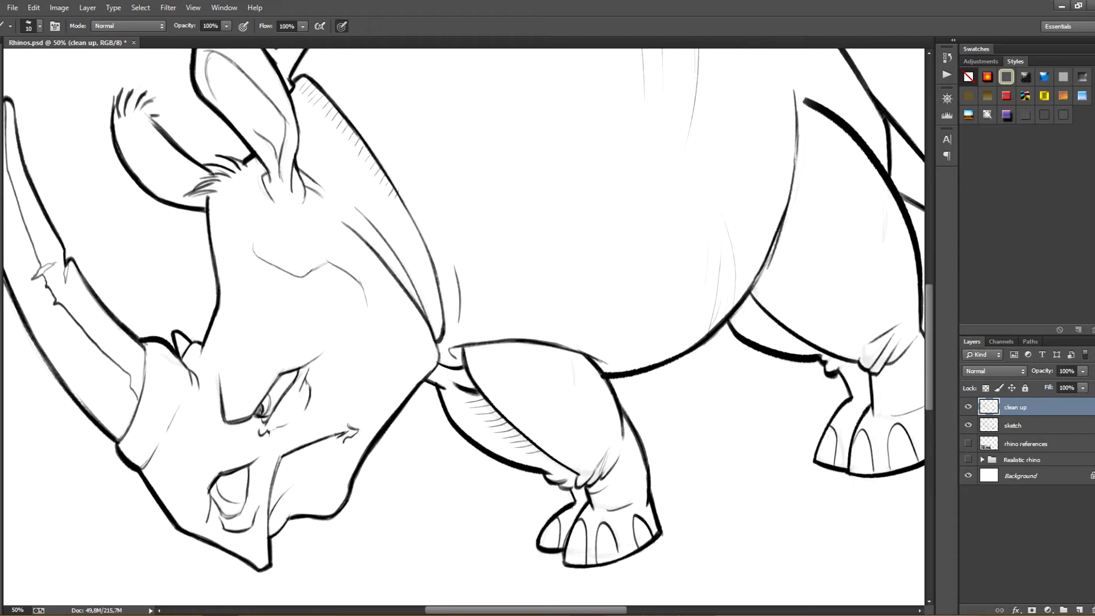
Hatch a small shadow inside the lower part of the near ear.
key("e")
key("b")
mouse_move(463, 262)
left_mouse_down()
mouse_move(518, 388)
mouse_move(534, 287)
left_mouse_up()
key("r")
left_click_drag(373, 443, 364, 456)
left_click_drag(379, 442, 371, 459)
mouse_move(384, 445)
left_mouse_down()
mouse_move(376, 458)
mouse_move(380, 197)
left_mouse_up()
key("r")
Hatch shading on both sides of the large horn's base and inside the nostril, and save the file.
left_click_drag(152, 320, 141, 336)
left_click_drag(157, 325, 138, 355)
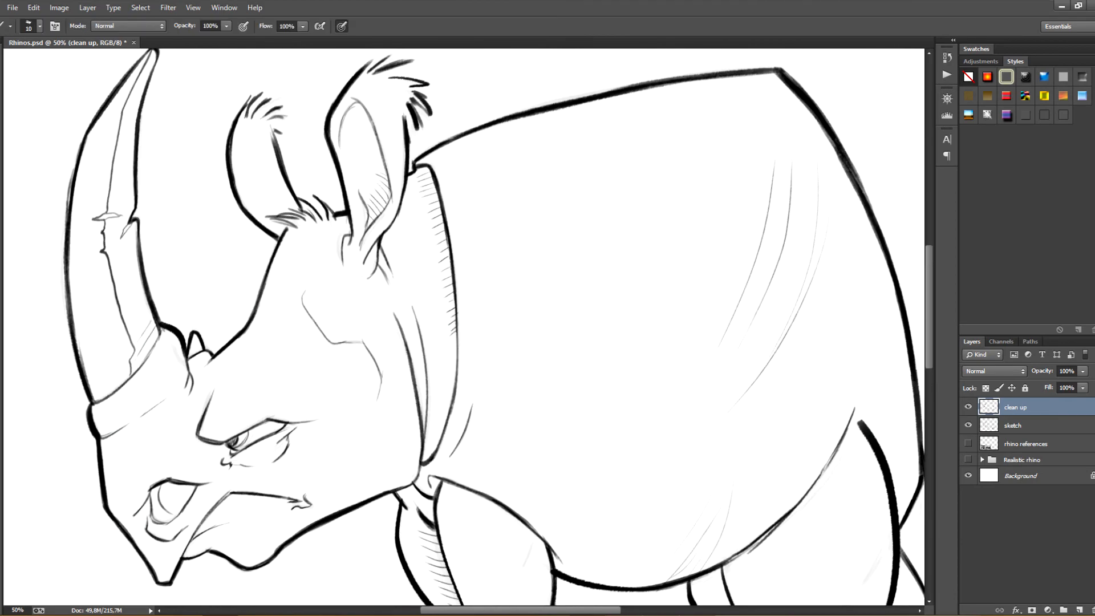
left_click_drag(146, 289, 129, 314)
left_click_drag(136, 356, 111, 371)
left_click_drag(130, 336, 105, 352)
left_click_drag(131, 344, 105, 360)
left_click_drag(445, 370, 478, 284)
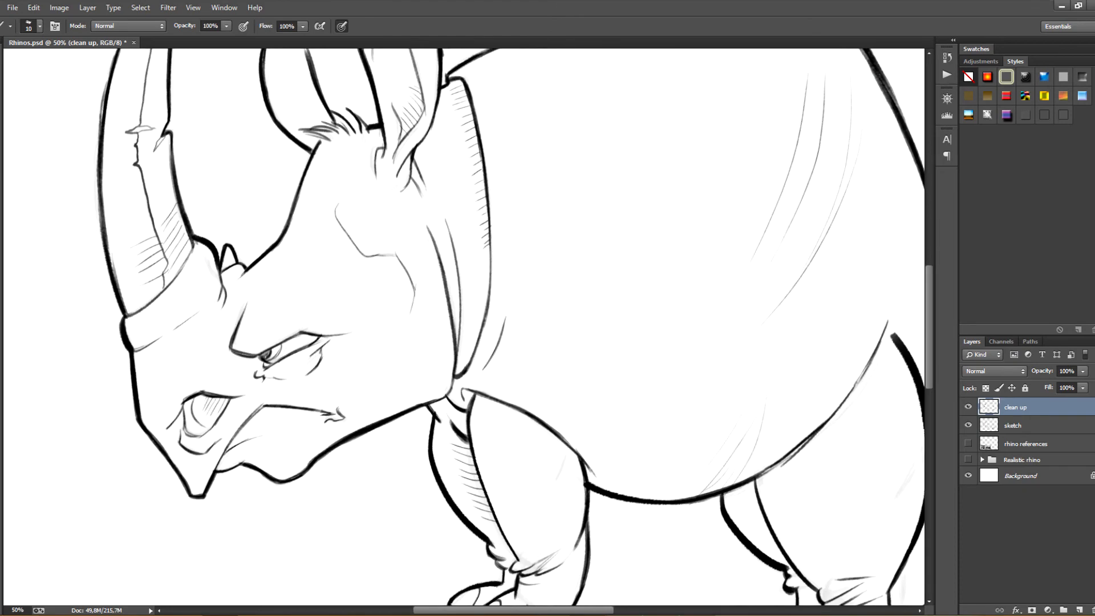
key("ctrl+s")
Hatch the upper part of the far hind leg with short parallel strokes under the belly.
left_click_drag(684, 411, 420, 288)
key("r")
left_click_drag(593, 399, 585, 243)
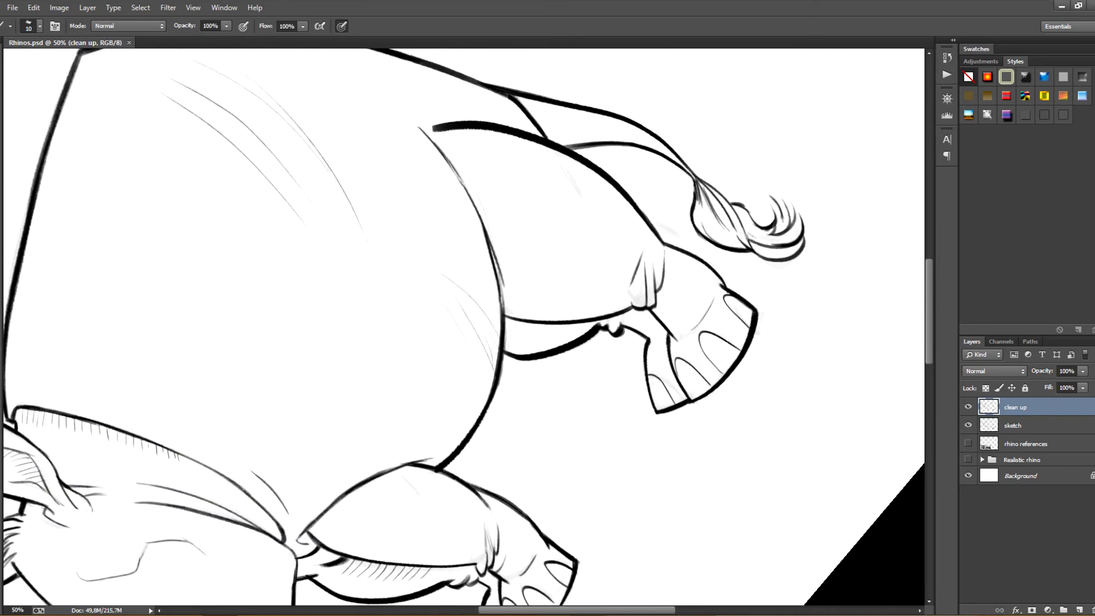
left_click_drag(512, 320, 510, 342)
left_click_drag(517, 317, 515, 342)
mouse_move(521, 322)
left_mouse_down()
mouse_move(520, 340)
mouse_move(505, 347)
left_mouse_up()
left_click_drag(540, 324, 538, 344)
left_click_drag(543, 324, 543, 344)
left_click_drag(550, 324, 549, 344)
Hatch the gap at the tail's base with short diagonal strokes behind the rump.
key("r")
left_click_drag(575, 245, 552, 434)
left_click_drag(695, 371, 663, 413)
left_click_drag(694, 389, 669, 416)
left_click_drag(692, 401, 671, 428)
left_click_drag(639, 337, 692, 428)
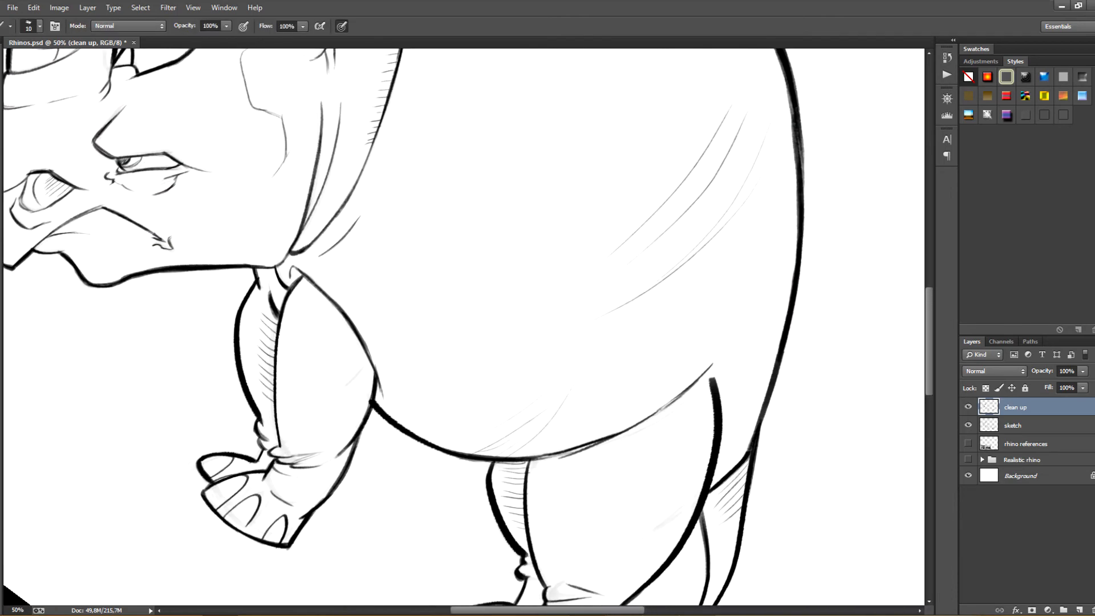
Add short hatching strokes along the lower belly just behind the front leg.
key("r")
mouse_move(570, 364)
left_mouse_down()
mouse_move(569, 286)
mouse_move(539, 411)
left_mouse_up()
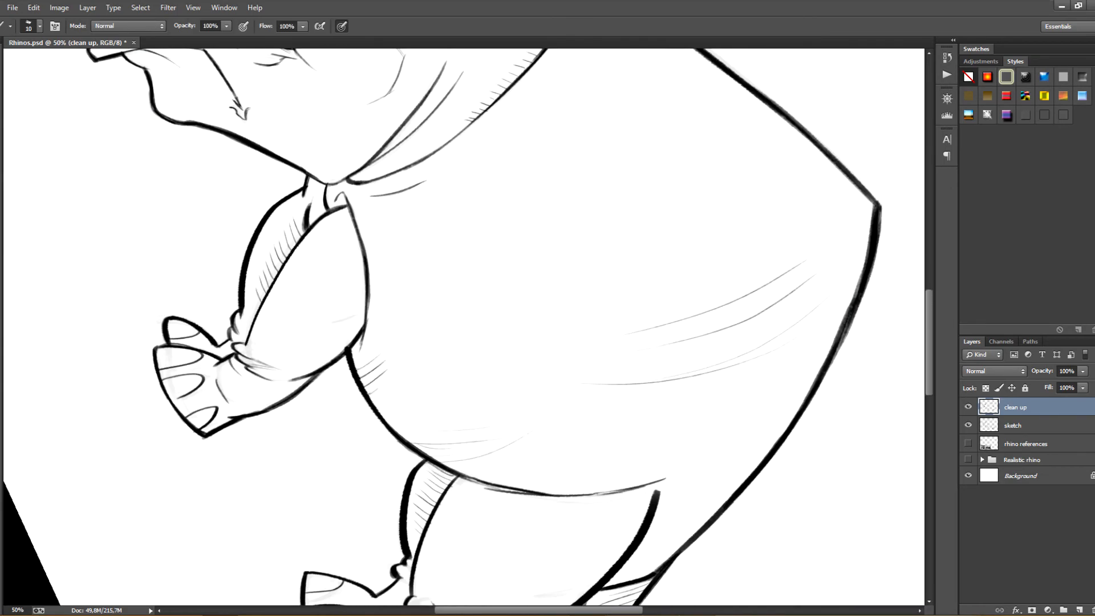
left_click_drag(376, 389, 392, 377)
left_click_drag(374, 404, 395, 389)
mouse_move(382, 414)
left_mouse_down()
mouse_move(406, 395)
mouse_move(466, 428)
mouse_move(509, 417)
left_mouse_up()
key("r")
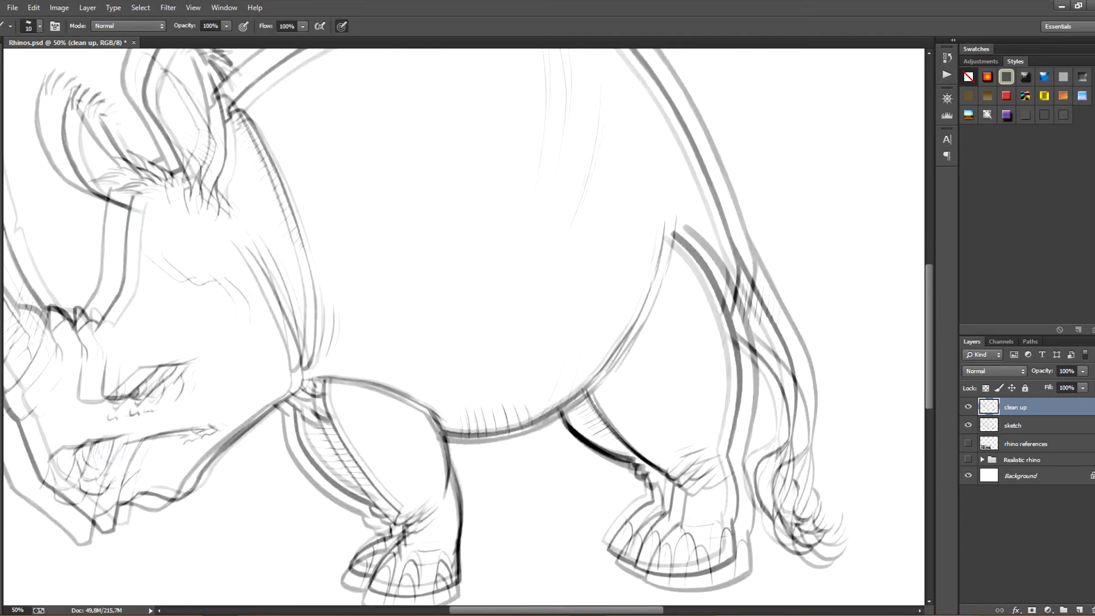
Draw long parallel ground-shadow strokes extending behind the near front foot.
key("ctrl+minus")
key("ctrl+plus")
left_click_drag(393, 376, 542, 279)
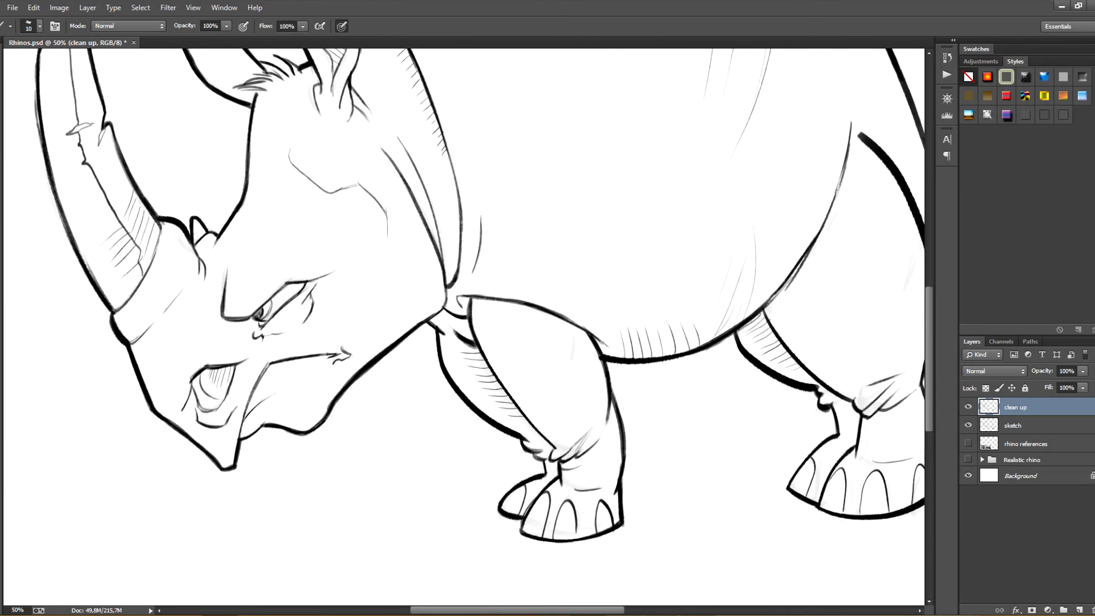
key("r")
left_click_drag(627, 399, 642, 340)
left_click_drag(628, 427, 536, 329)
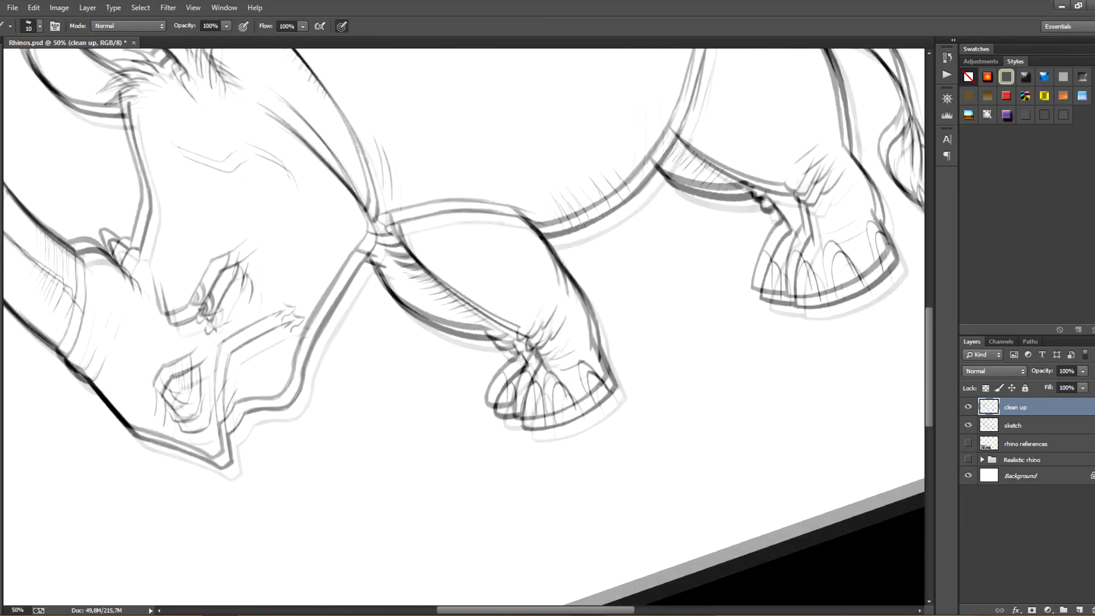
left_click_drag(588, 361, 646, 338)
left_click_drag(588, 357, 638, 335)
left_click_drag(586, 353, 644, 325)
mouse_move(582, 345)
left_mouse_down()
mouse_move(666, 311)
mouse_move(654, 310)
left_mouse_up()
left_click_drag(578, 335, 662, 296)
Draw long parallel ground-shadow strokes behind the near hind foot, beneath the tail tuft.
left_click_drag(742, 285, 530, 339)
mouse_move(653, 303)
left_mouse_down()
mouse_move(761, 262)
mouse_move(717, 269)
left_mouse_up()
left_click_drag(655, 289, 700, 263)
left_click_drag(650, 278, 693, 261)
left_click_drag(650, 271, 681, 258)
key("e")
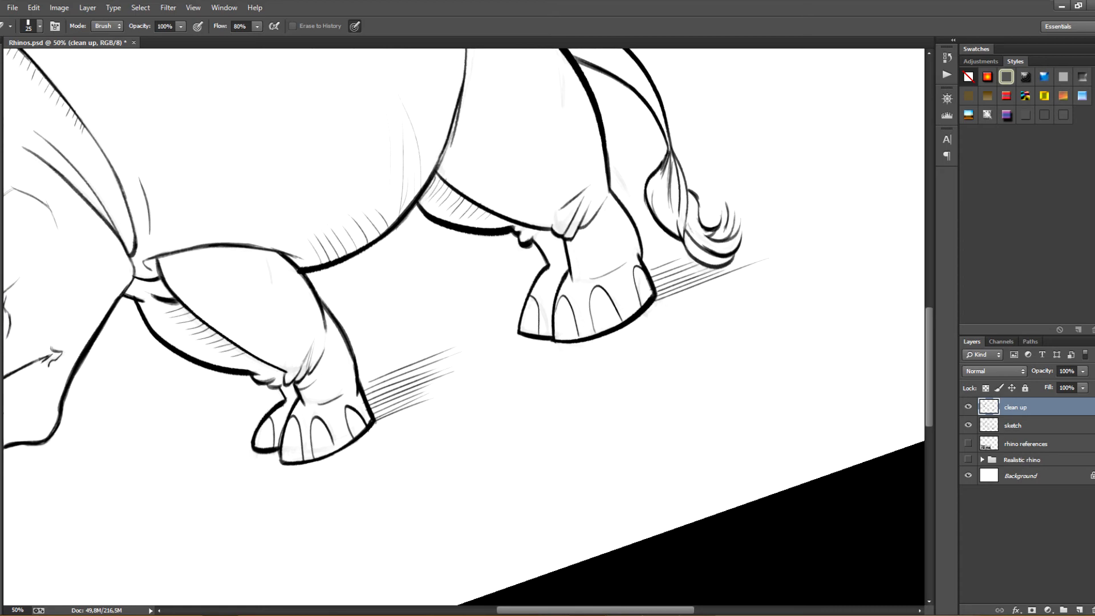
key("r")
left_click_drag(627, 342, 609, 405)
key("b")
Straighten the canvas to 0° with the whole drawing in view and hide the "sketch" layer.
key("ctrl+minus")
key("ctrl+minus")
key("r")
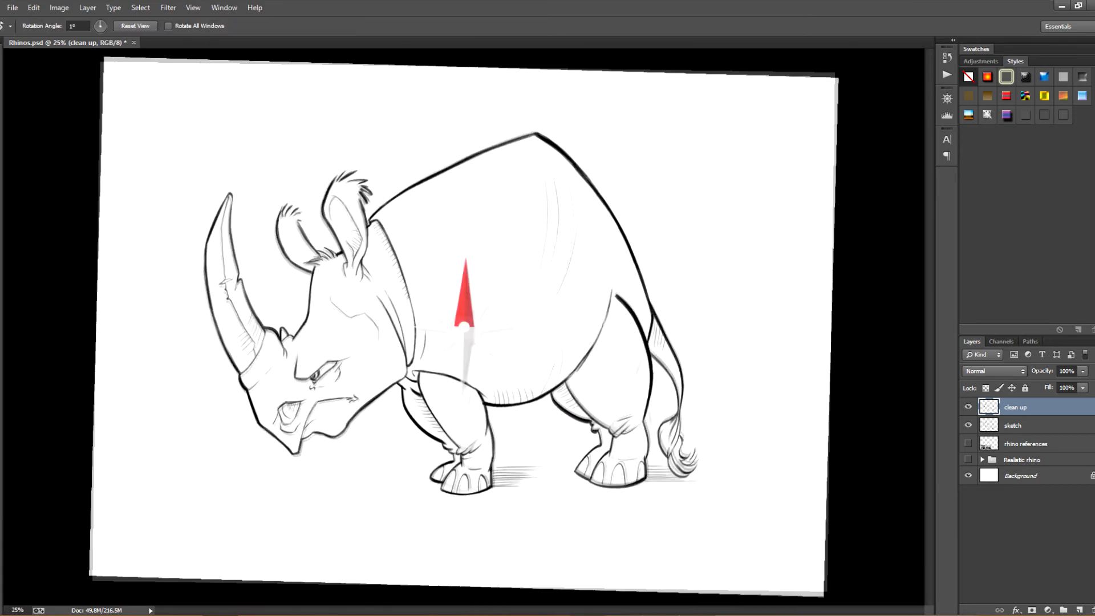
left_click_drag(627, 365, 627, 359)
left_click(968, 426)
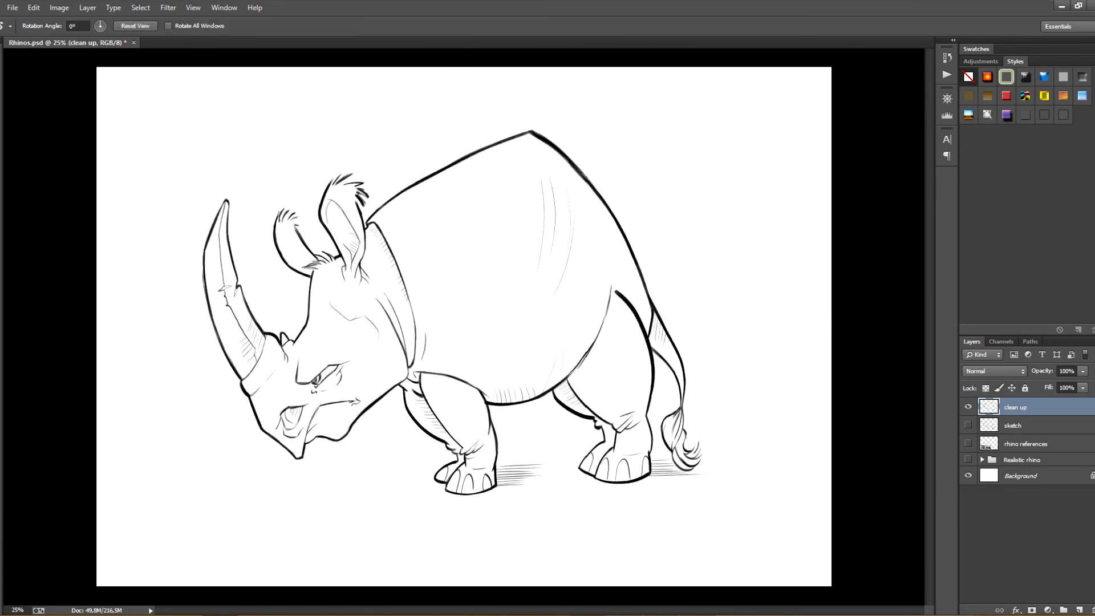
Scale the cleaned-up rhino down proportionally so it fits in the right half of the canvas.
key("ctrl+t")
left_click_drag(98, 66, 452, 186)
key("Return")
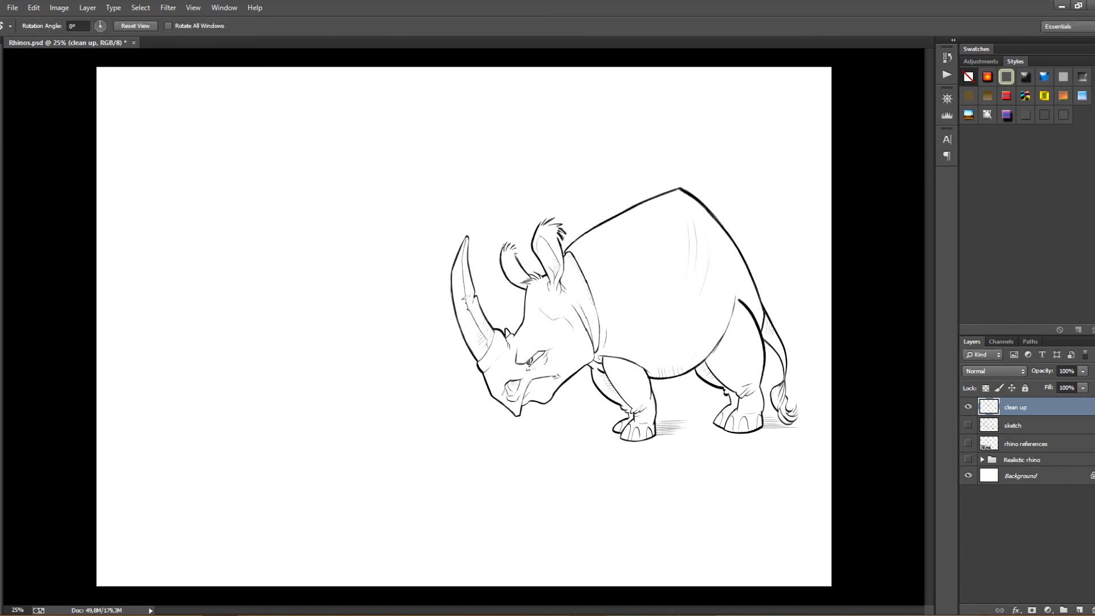
Show the "Realistic rhino" group and hide the lower "clean up" layer inside it.
left_click(967, 460)
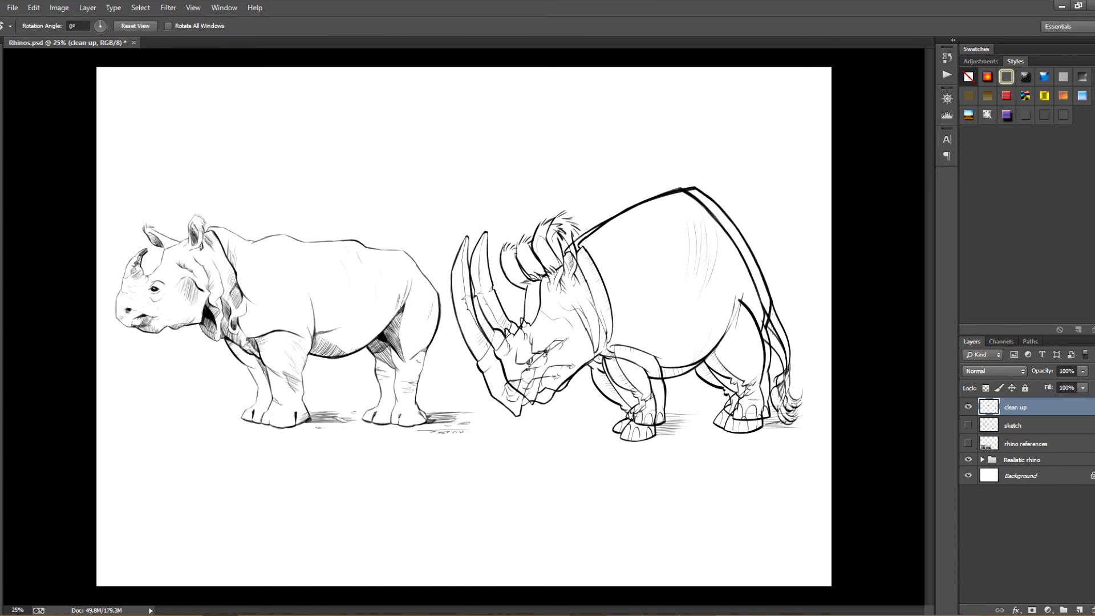
left_click(982, 459)
left_click(968, 475)
left_click(967, 512)
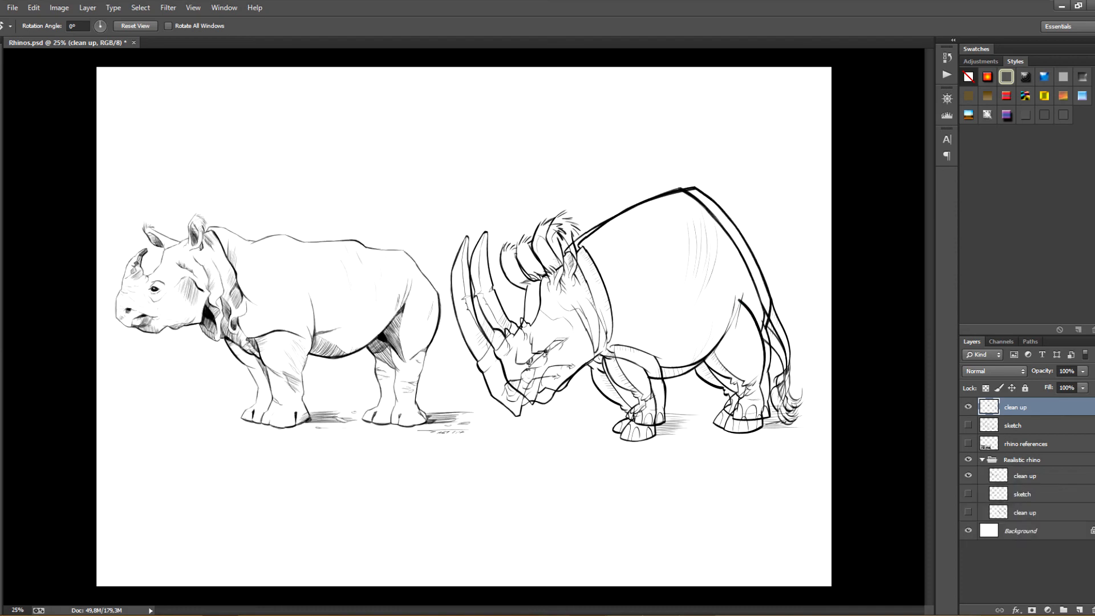
left_click(982, 460)
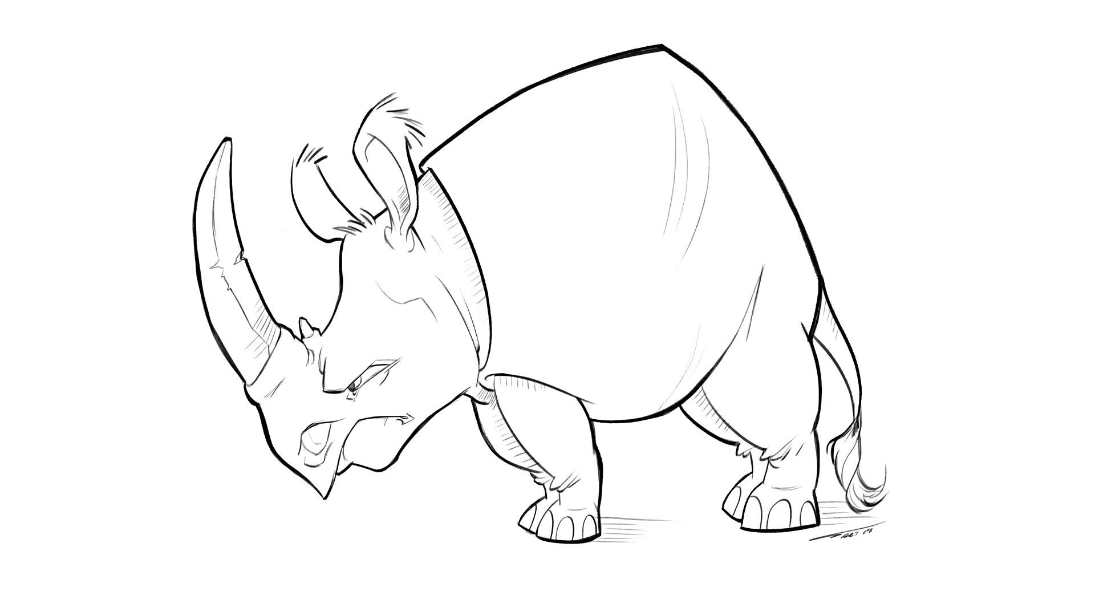